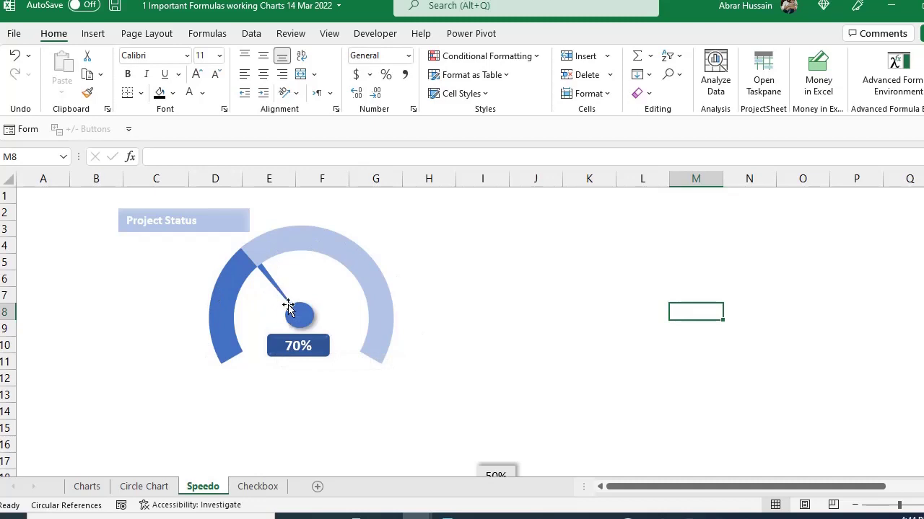
Step: Move the Project Status speedometer chart aside so it no longer covers the Actual values in columns C and D
left_click(318, 360)
left_click(318, 360)
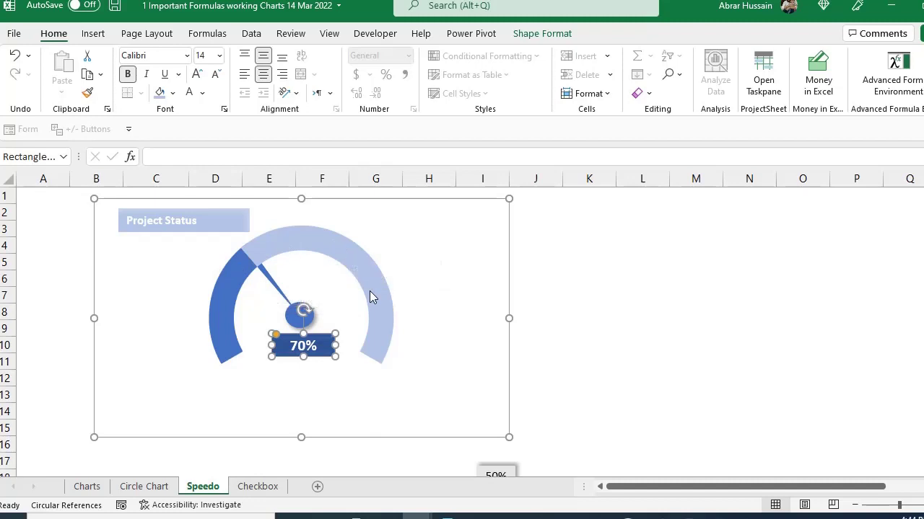
scroll(621, 289, "down", 5)
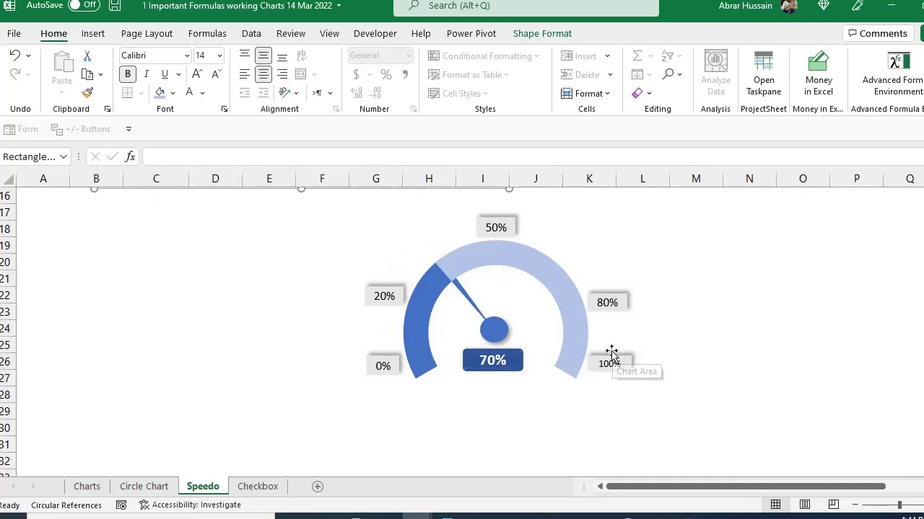
scroll(454, 315, "up", 5)
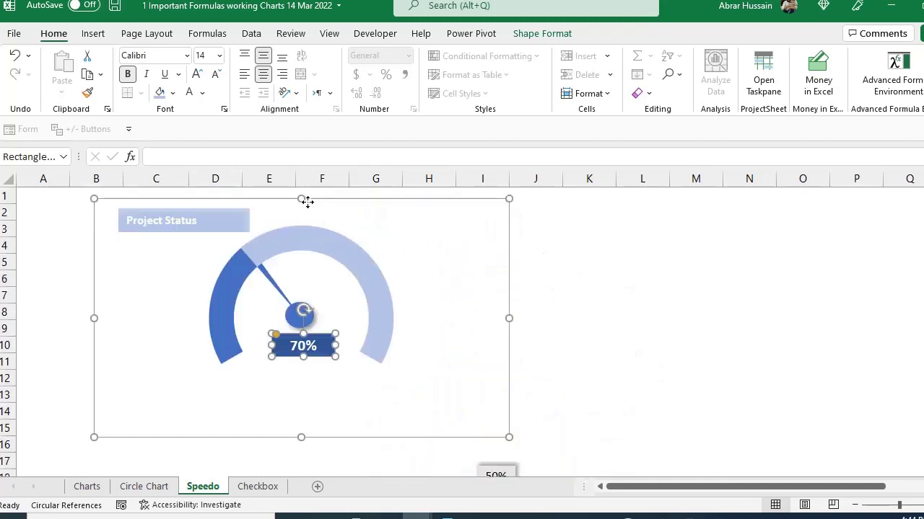
left_click_drag(307, 202, 426, 202)
left_click(276, 288)
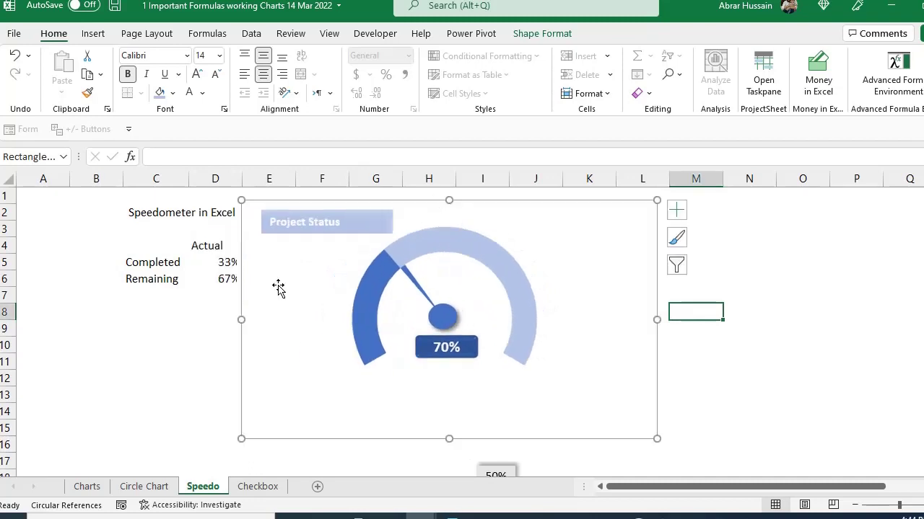
Step: Test the speedometer by setting the Completed value in D5 to 45%, 80% and 75% in turn
left_click(212, 261)
type("45")
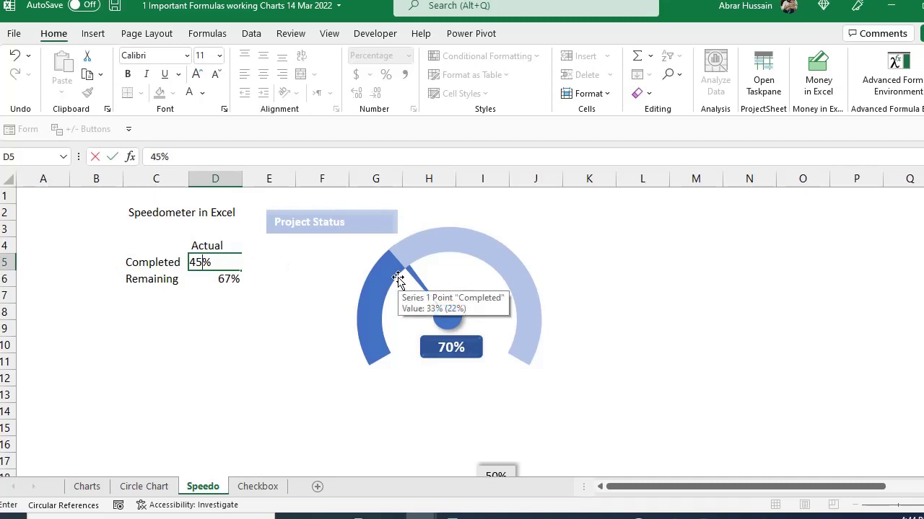
key("Return")
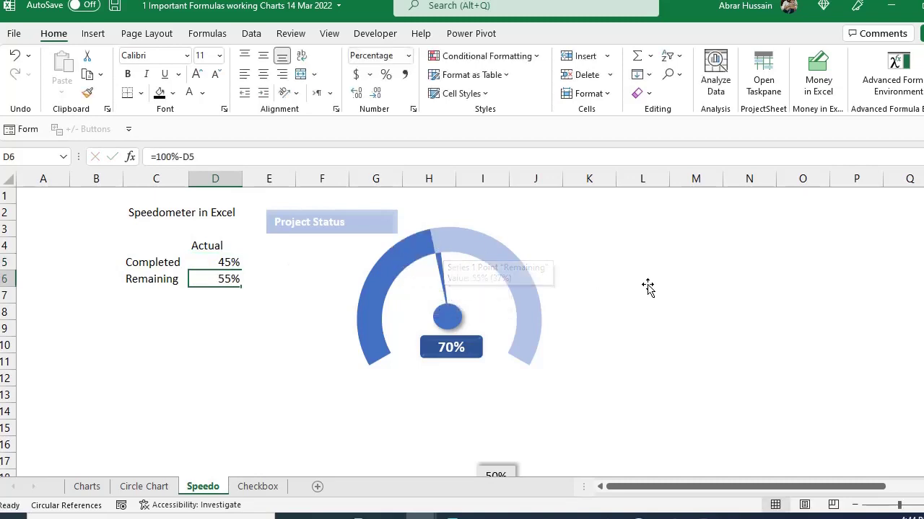
key("Up")
type("80")
key("Return")
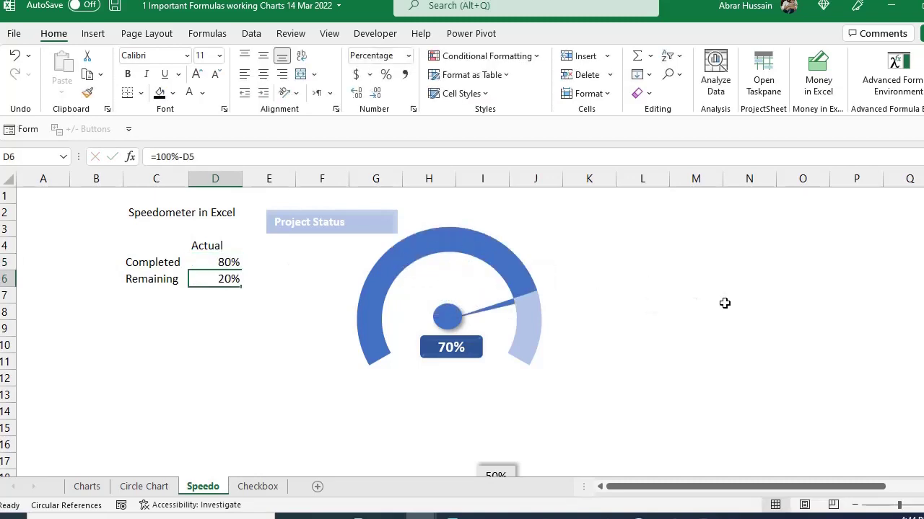
key("Up")
type("75")
key("ctrl+Return")
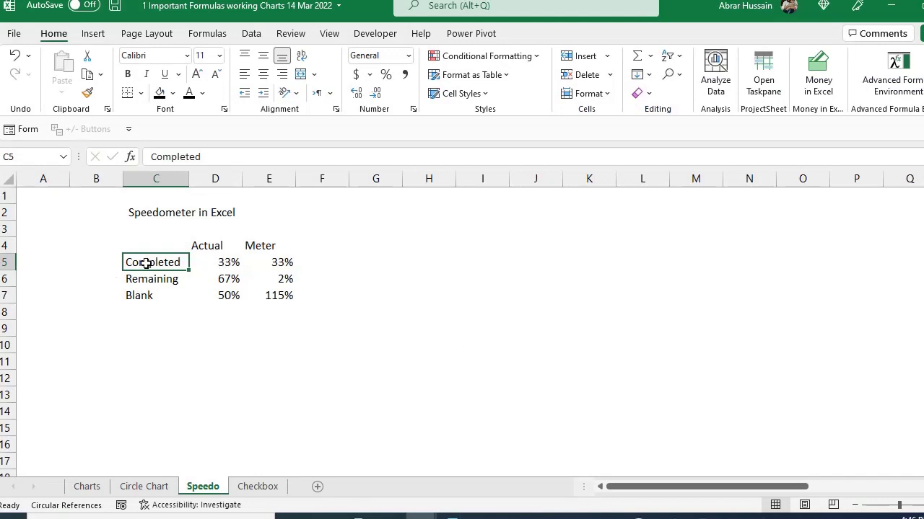
Step: Examine the Completed, Remaining and Blank rows of the table and the matching segments of the finished Project Status chart
left_click_drag(145, 263, 233, 279)
left_click(130, 294)
left_click(210, 295)
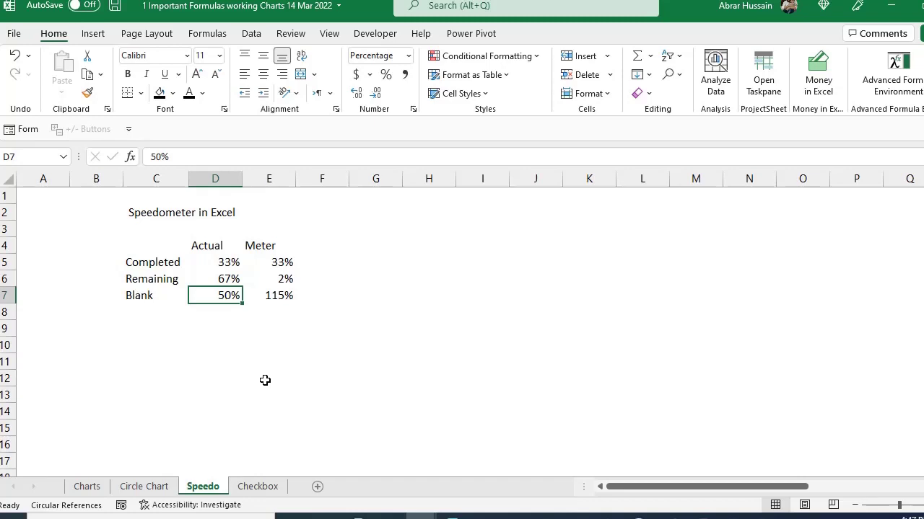
left_click_drag(680, 488, 840, 487)
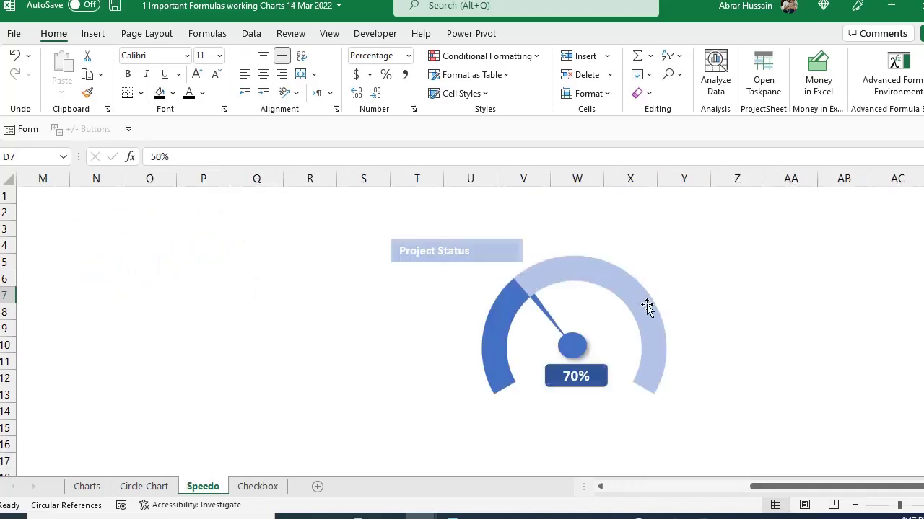
mouse_move(664, 342)
mouse_move(493, 357)
mouse_move(514, 405)
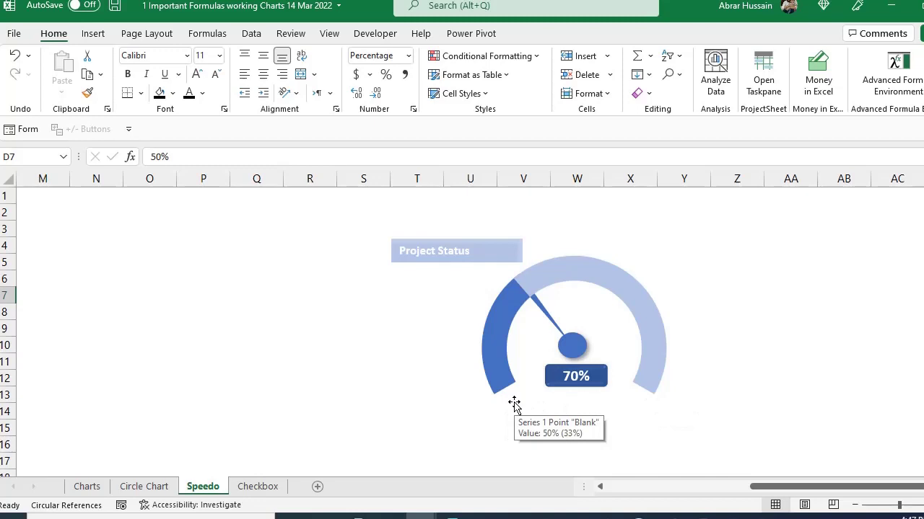
left_click_drag(779, 487, 626, 488)
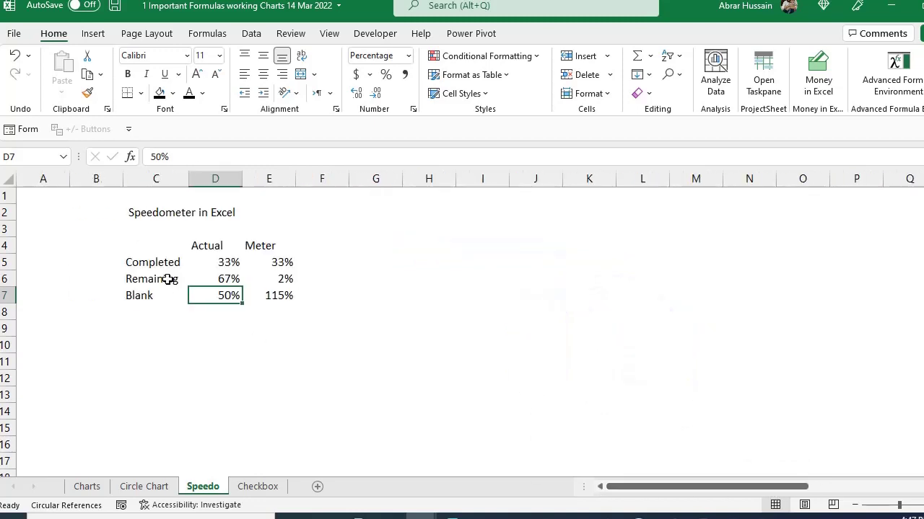
Step: Review the Completed value and the Remaining formula =100%-D5 in D6, and check D5:D6 together
left_click(154, 263)
left_click(218, 262)
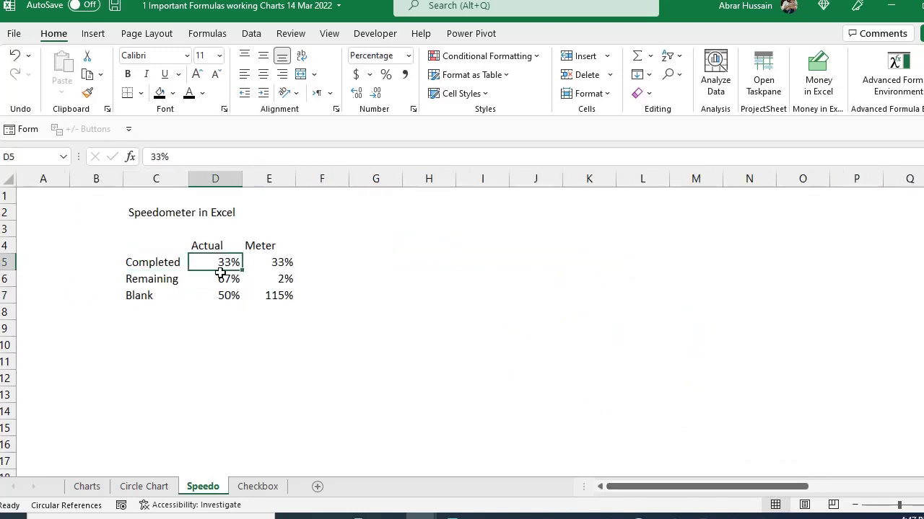
left_click(148, 281)
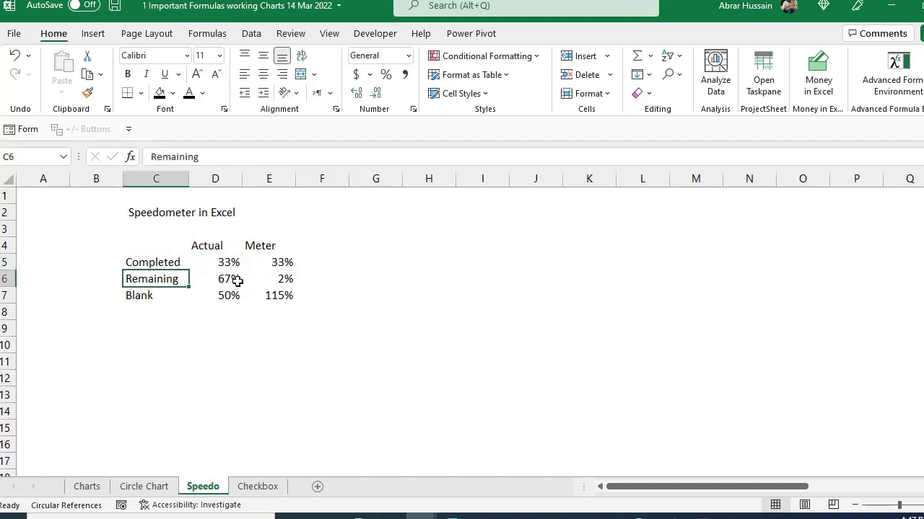
left_click(229, 280)
type("=100%-D5")
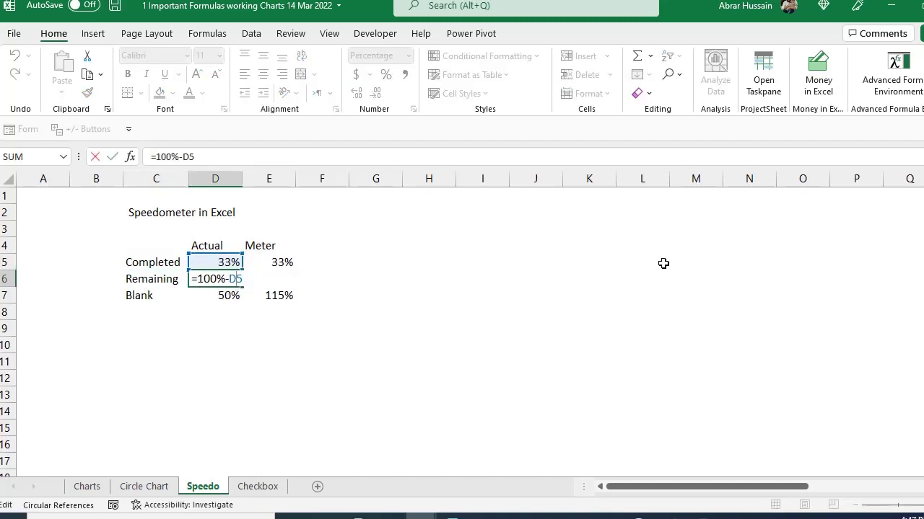
key("Return")
key("Up")
key("Up")
key("shift+Down")
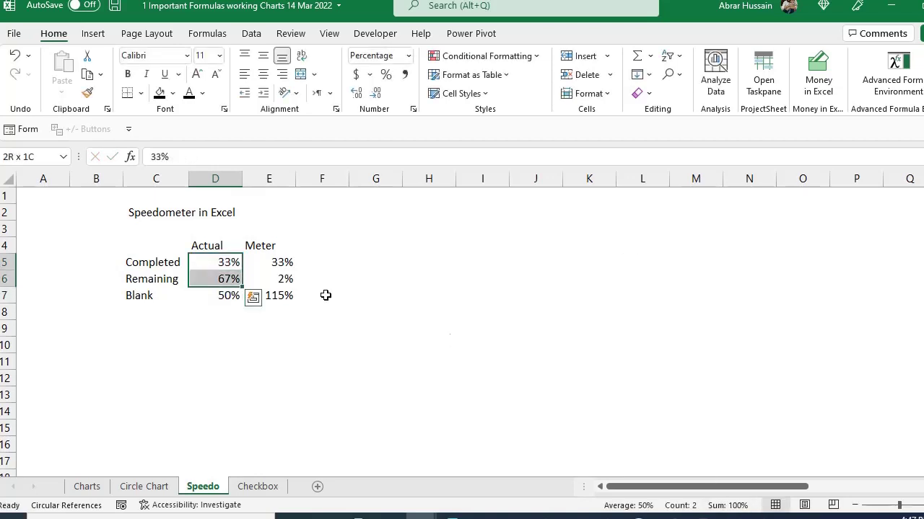
Step: Compare the Blank value in D7 with the hidden lower segment of the finished Project Status chart
left_click(148, 309)
left_click(200, 295)
left_click(152, 295)
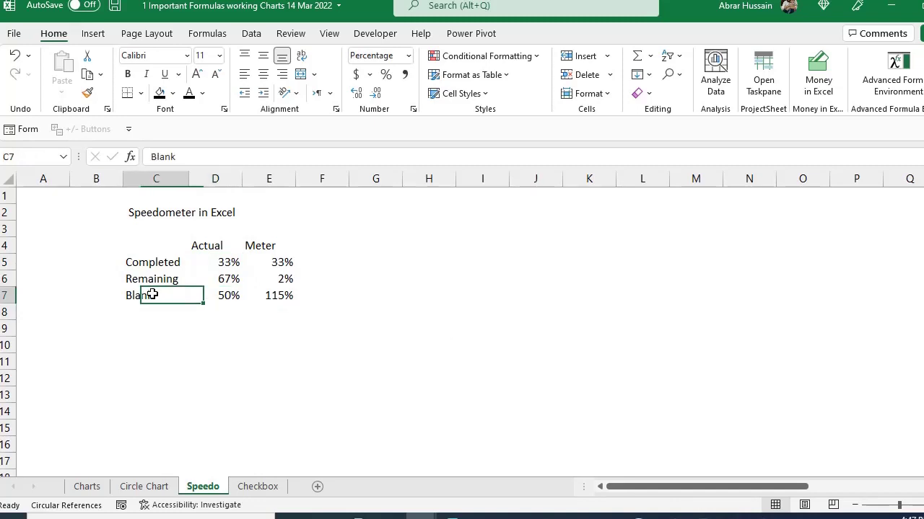
left_click(232, 296)
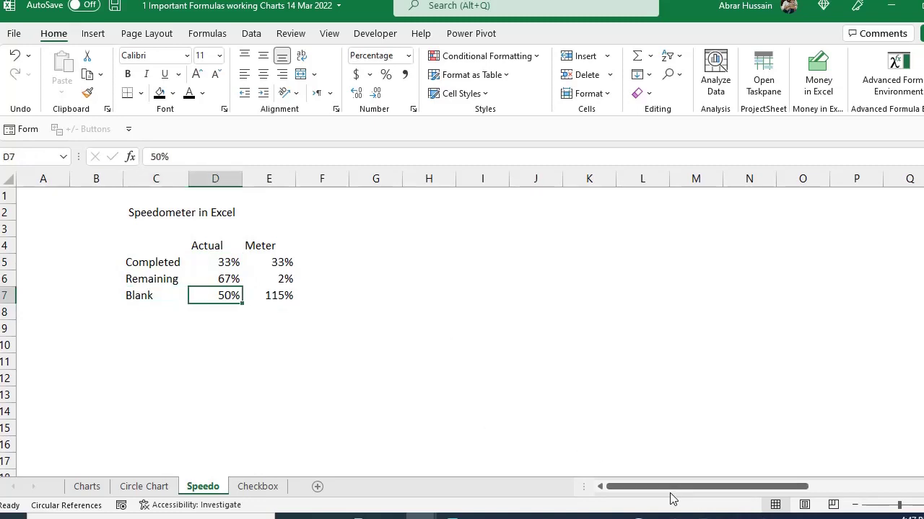
scroll(664, 459, "right", 4)
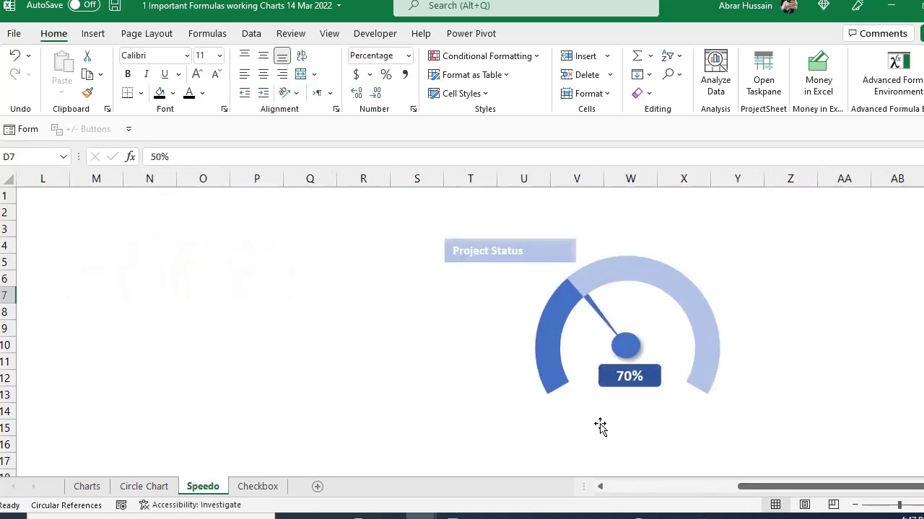
mouse_move(572, 399)
key("Left")
Step: Review the Completed, Remaining and Blank percentages in D5:D7 of the Actual column
left_click(225, 294)
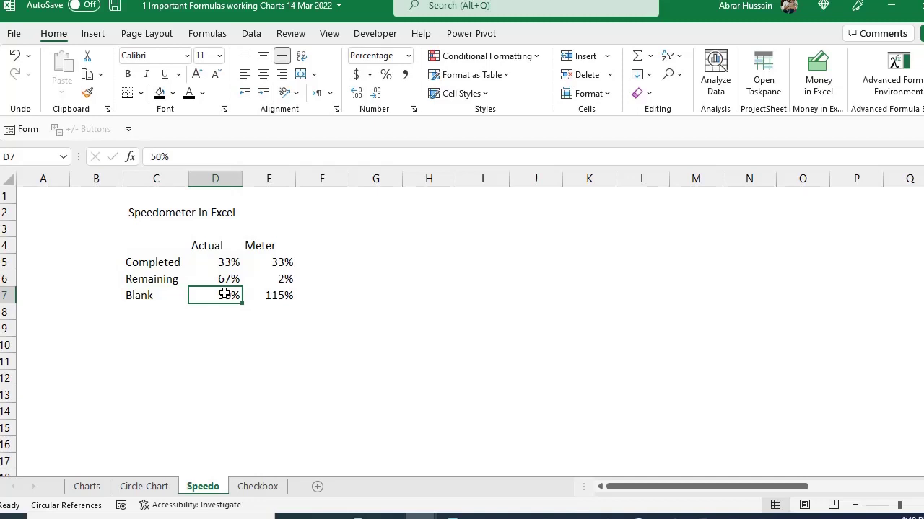
left_click(224, 279)
left_click(225, 263)
left_click(226, 277)
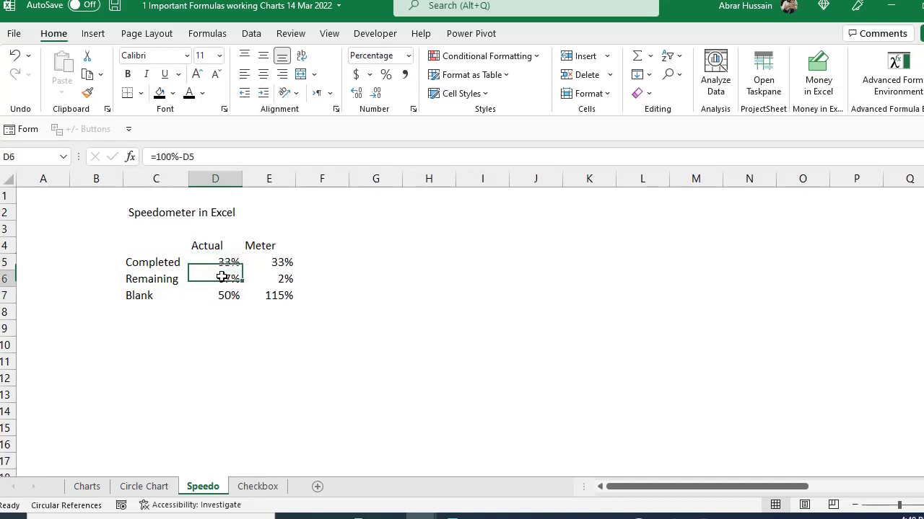
left_click(224, 263)
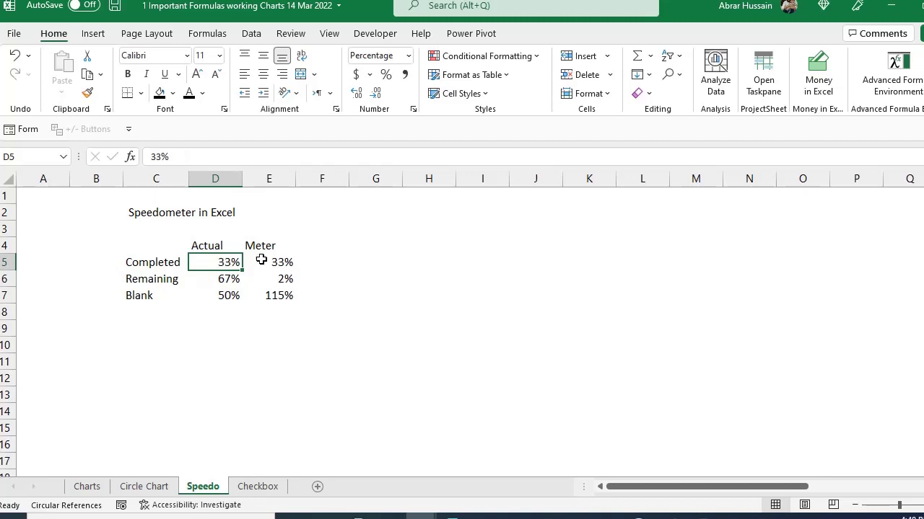
left_click(137, 281)
left_click(241, 280)
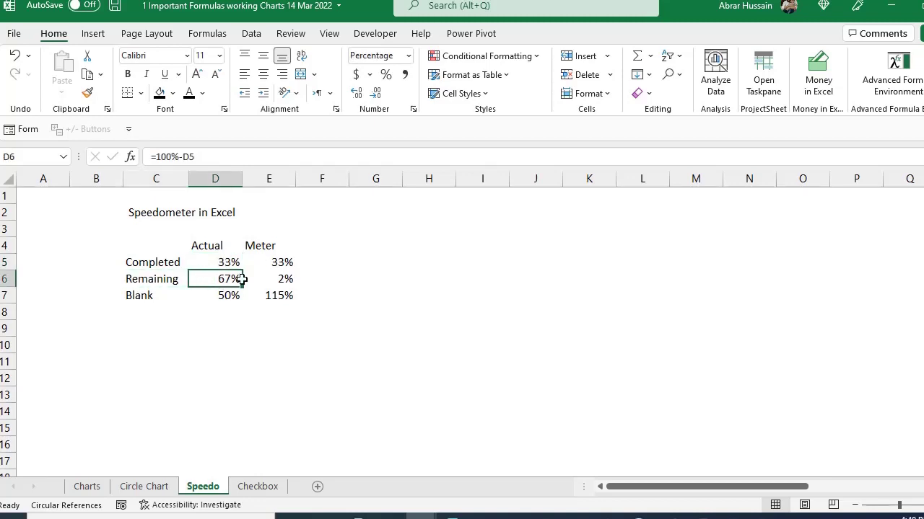
left_click(220, 298)
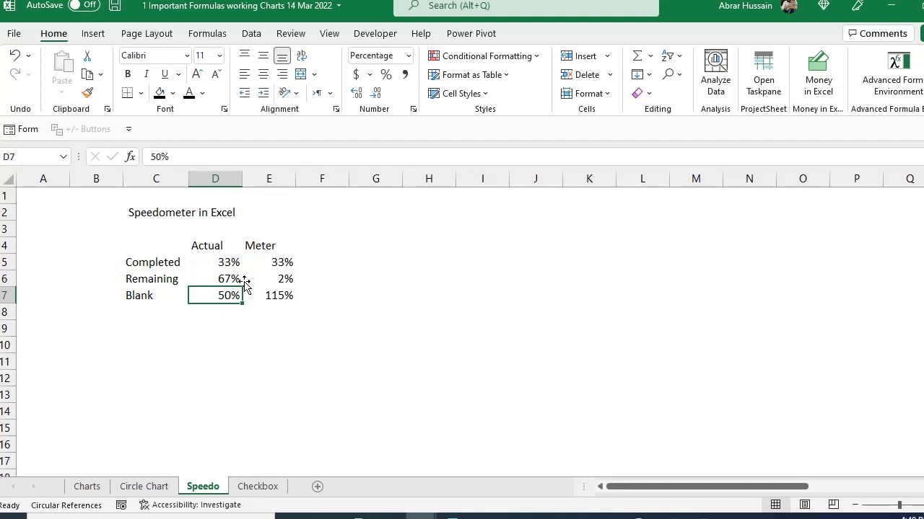
Step: Move the Meter column from E4:E7 to G4:G7, away from the Actual data
left_click_drag(279, 246, 280, 295)
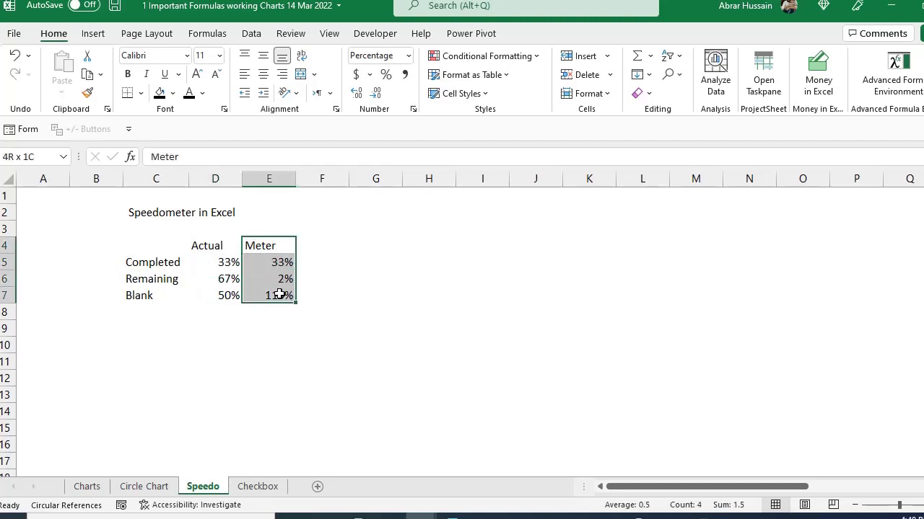
left_click(277, 258)
left_click_drag(269, 245, 401, 258)
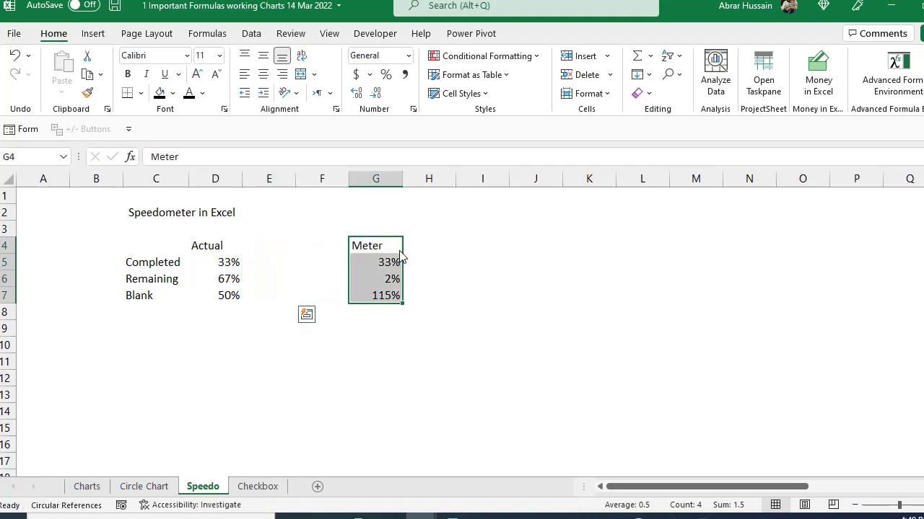
Step: Go through the Actual table row by row, including the Remaining formula =100%-D5 in D6 and the Blank value
left_click(161, 260)
left_click(161, 248)
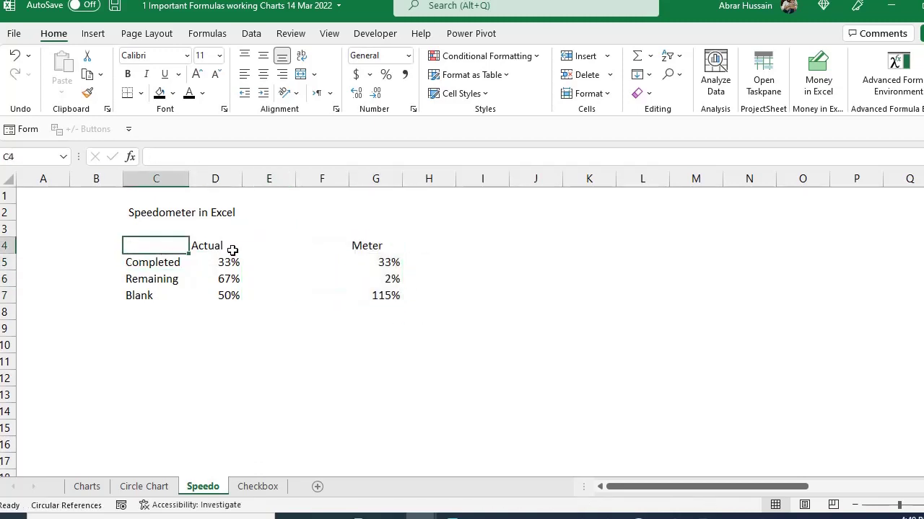
left_click(233, 248)
left_click(155, 262)
left_click(235, 263)
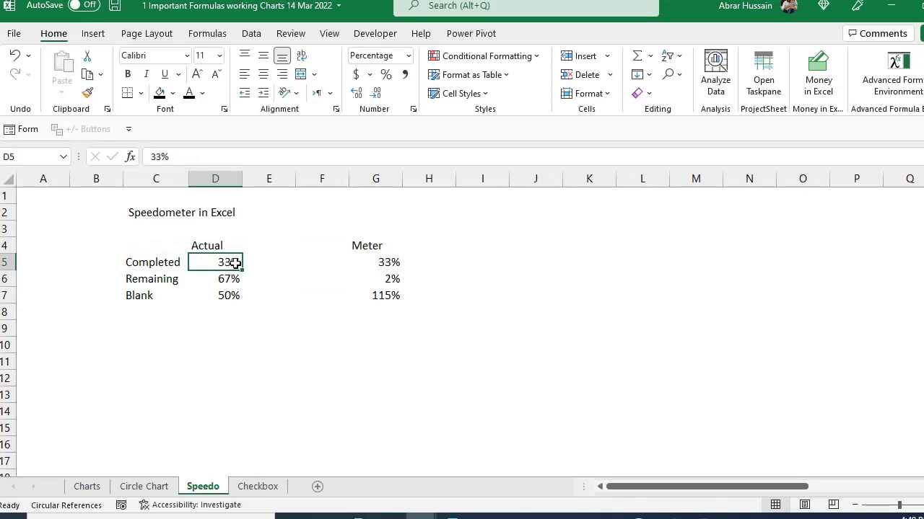
left_click(137, 284)
left_click(235, 283)
type("=100%-D5")
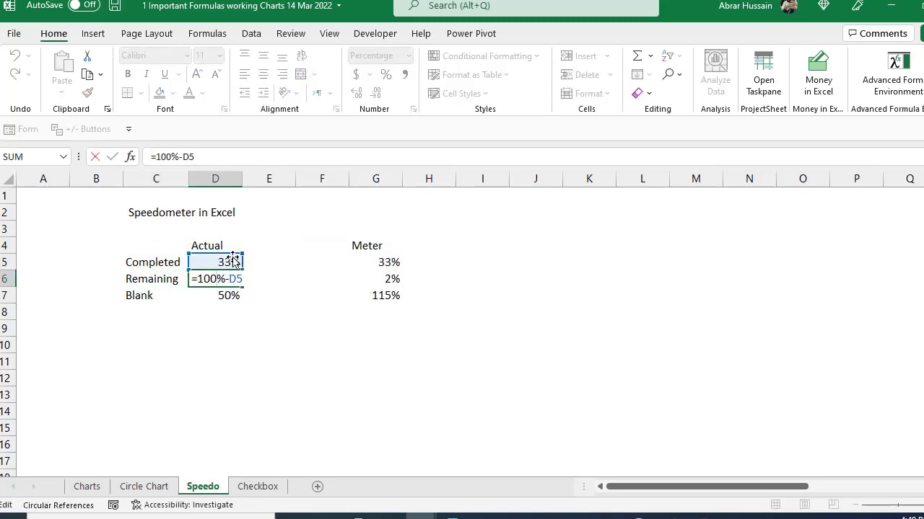
key("ctrl+Return")
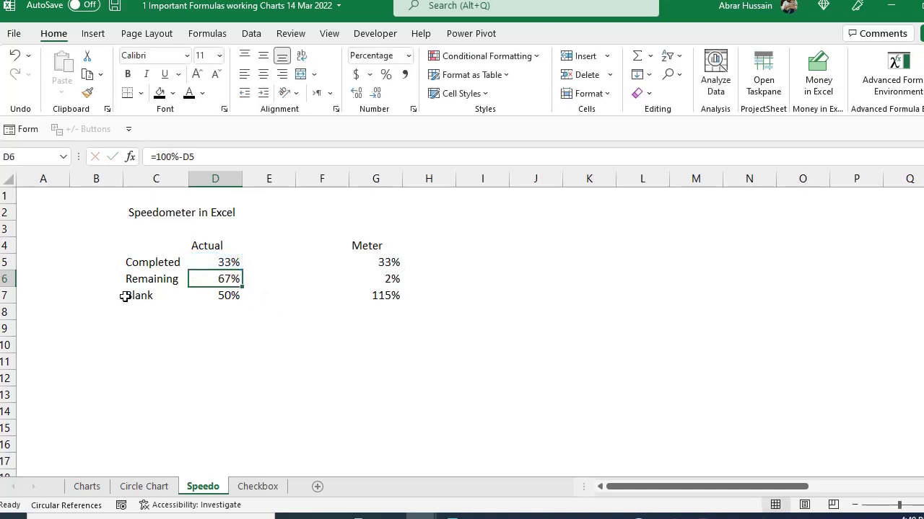
left_click(128, 295)
left_click(206, 296)
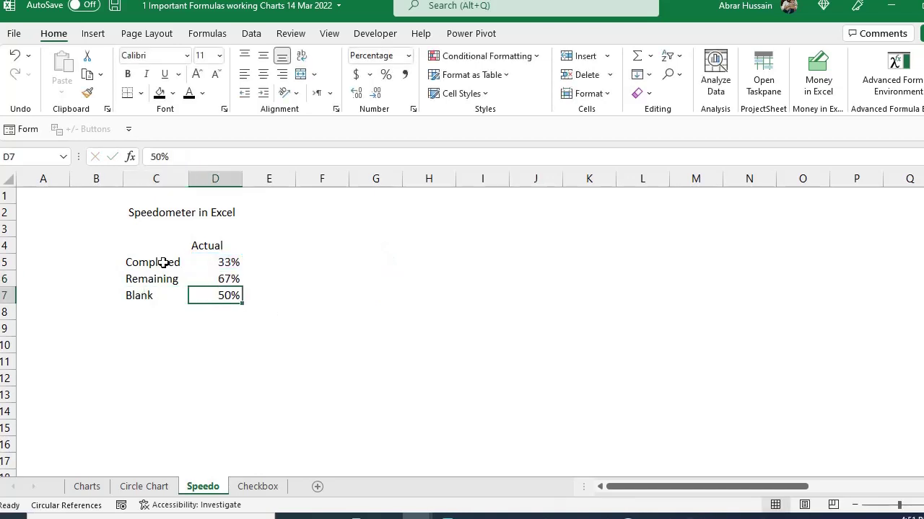
Step: Insert a doughnut chart from the Completed, Remaining and Blank labels and percentages in C5:D7
left_click_drag(165, 262, 228, 303)
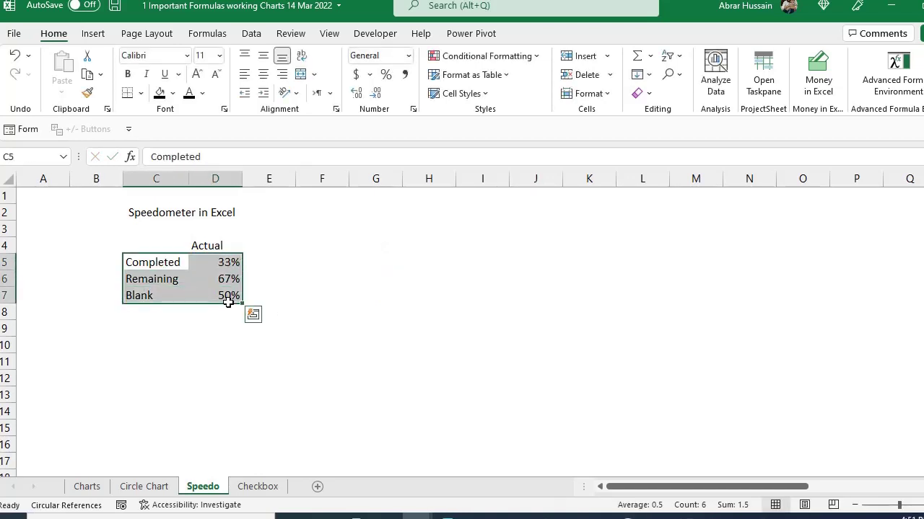
left_click_drag(141, 261, 216, 299)
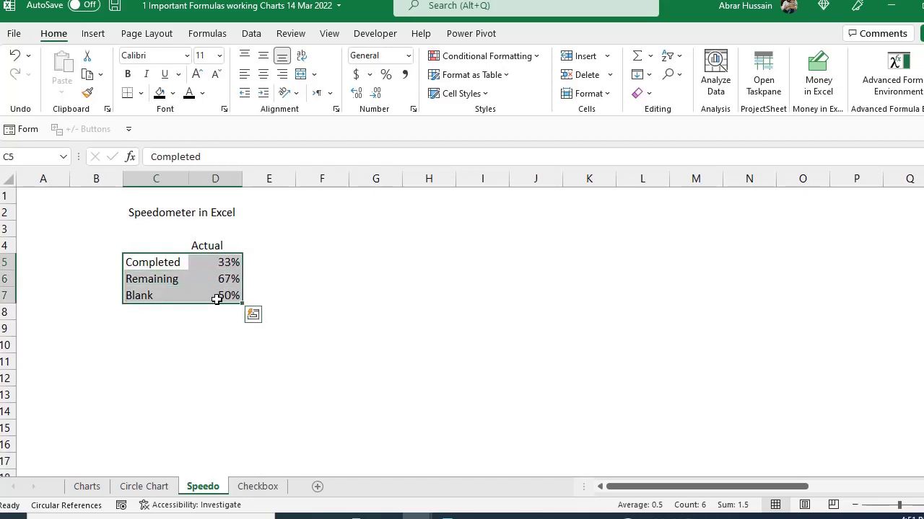
left_click(93, 34)
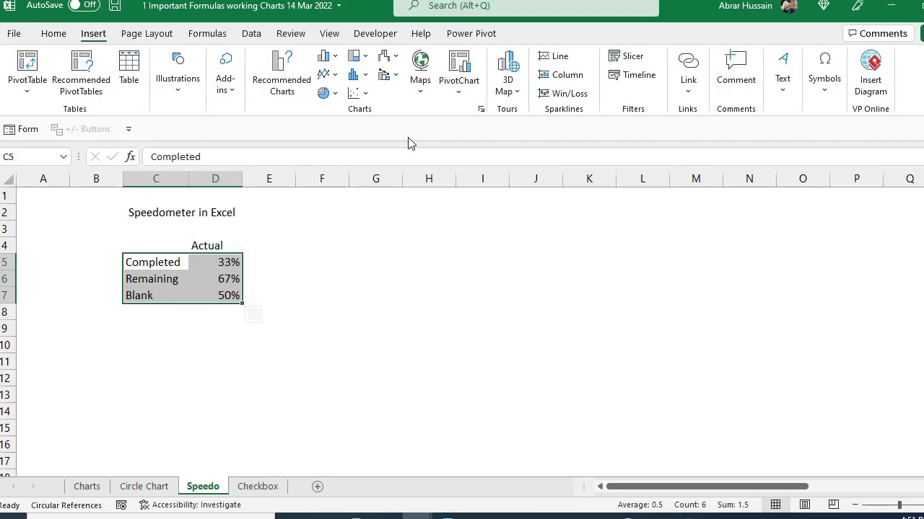
left_click(337, 95)
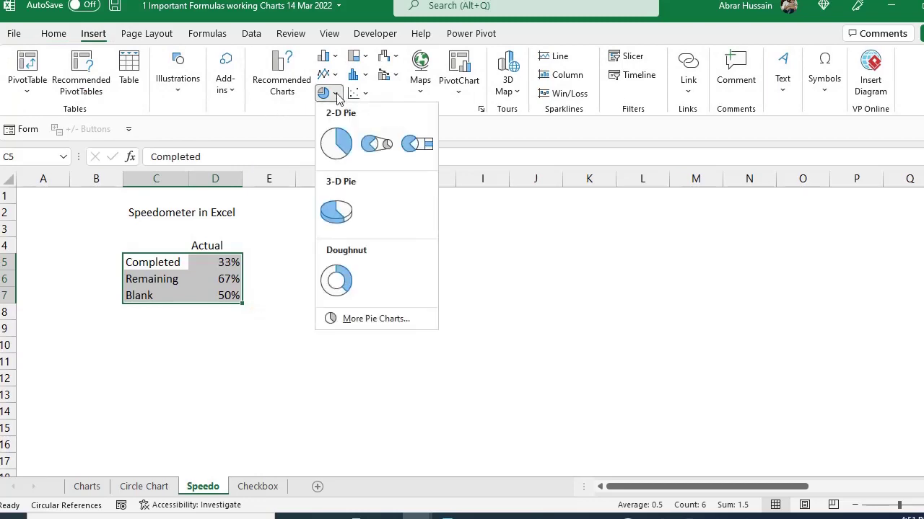
left_click(341, 280)
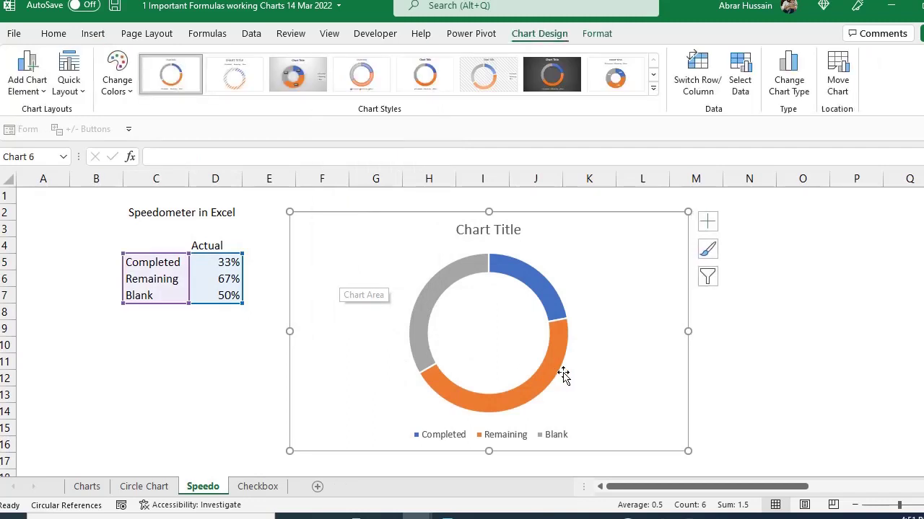
Step: Delete the doughnut chart's title and shift the chart slightly upward on the sheet
left_click(489, 229)
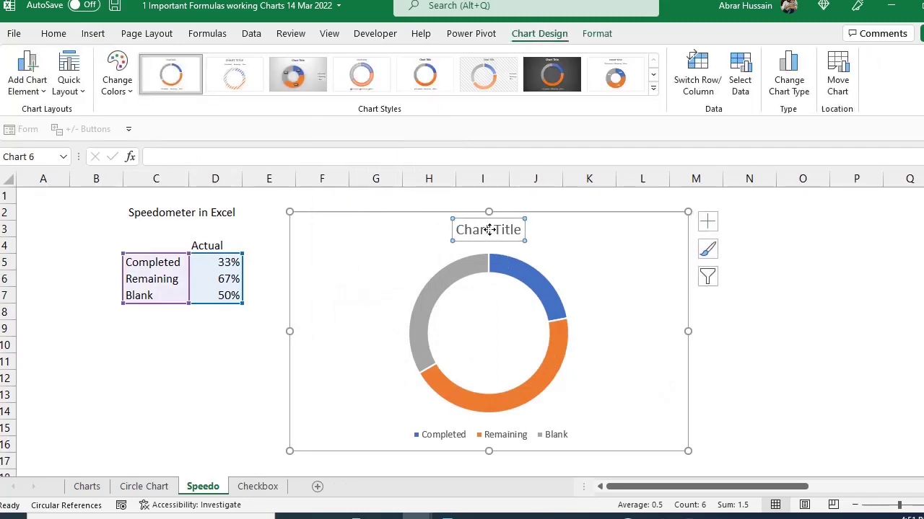
key("Delete")
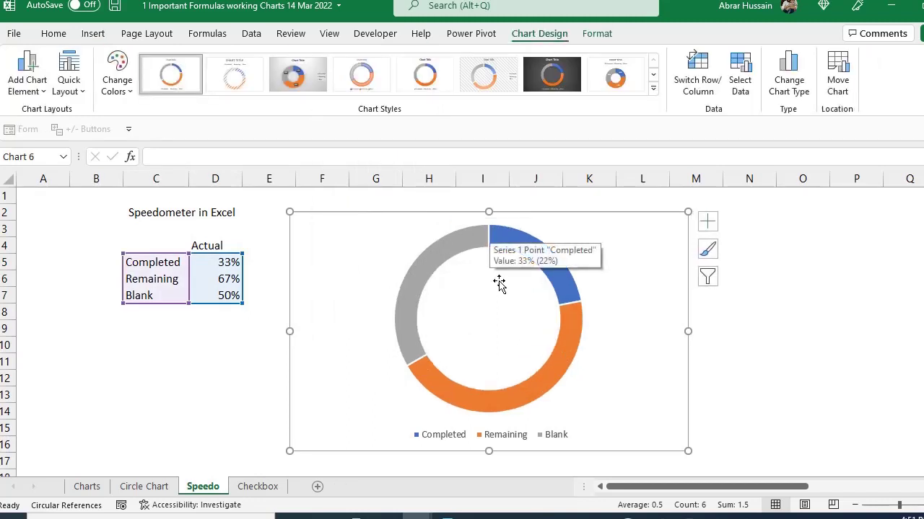
left_click(444, 437)
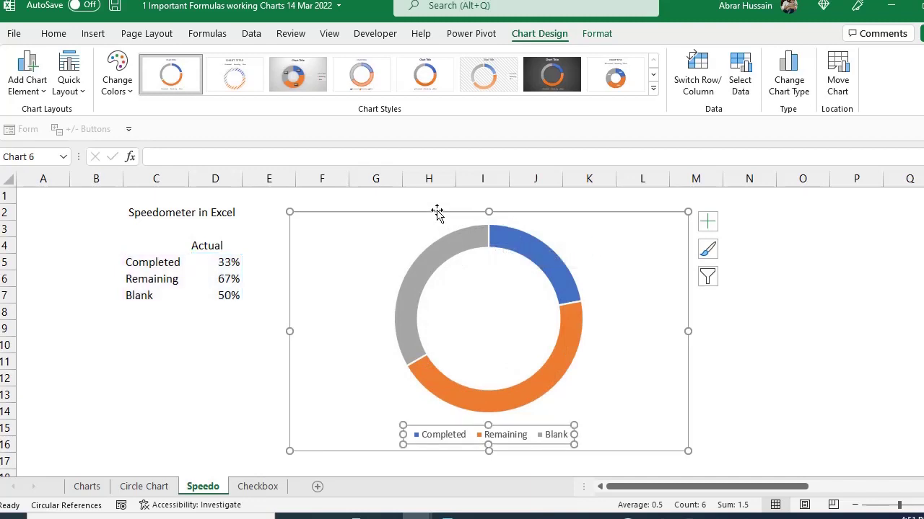
left_click_drag(435, 211, 430, 197)
left_click(447, 432)
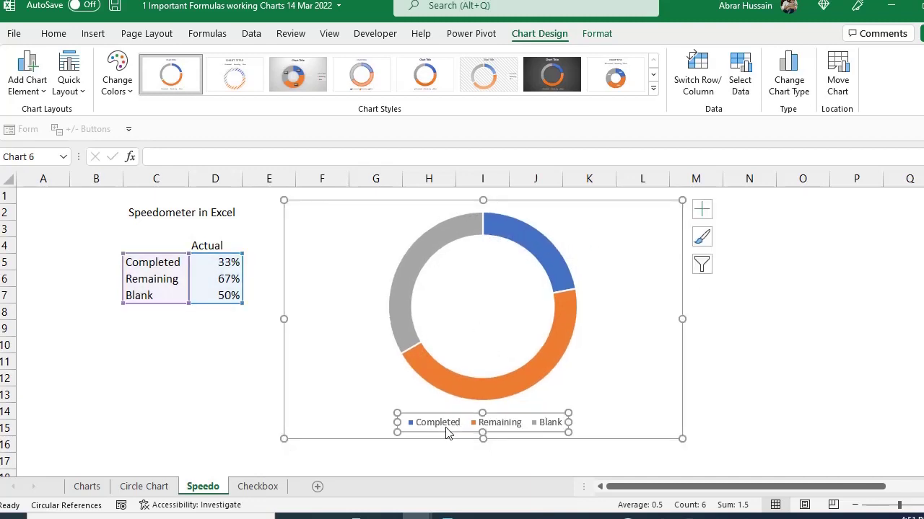
Step: Examine which doughnut segments represent the Completed, Remaining and Blank values
left_click(531, 240)
left_click(789, 308)
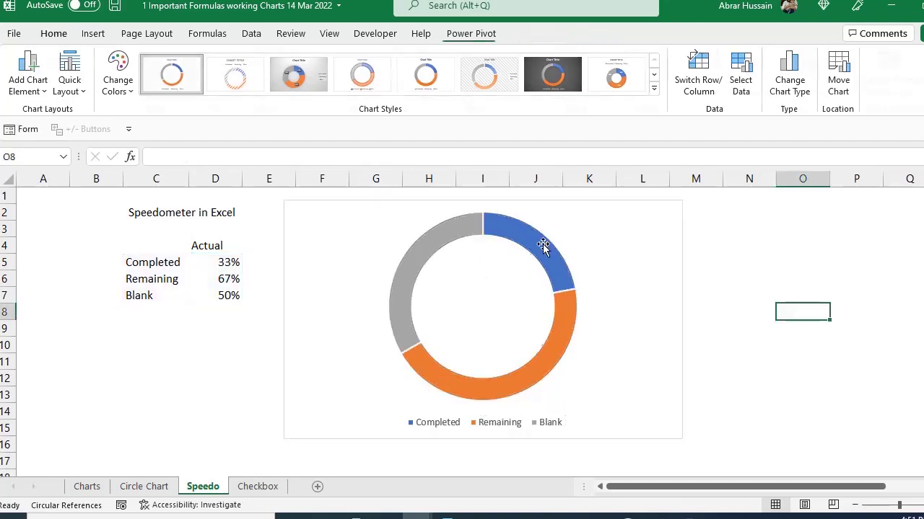
left_click(543, 252)
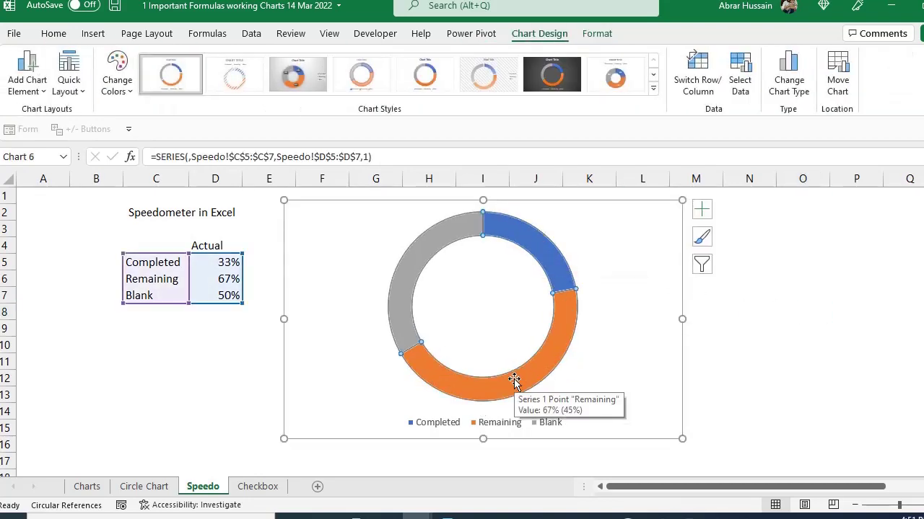
left_click(413, 256)
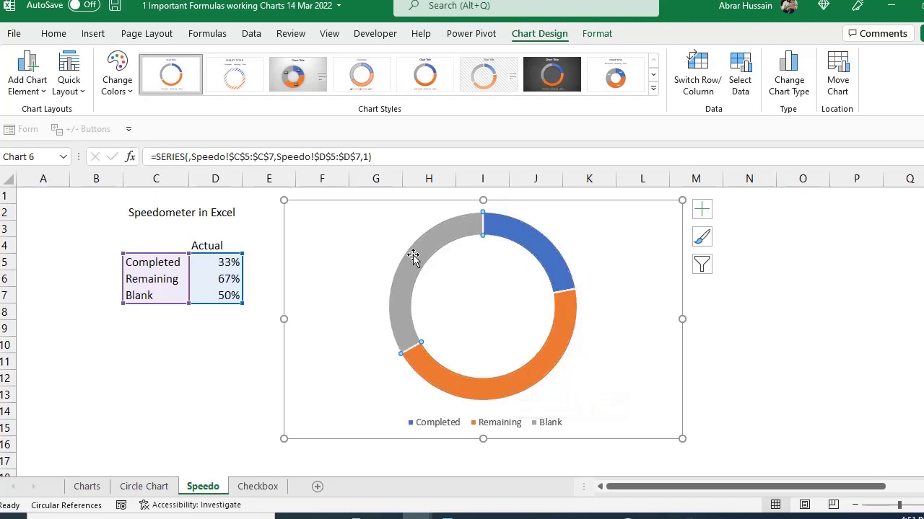
left_click(837, 331)
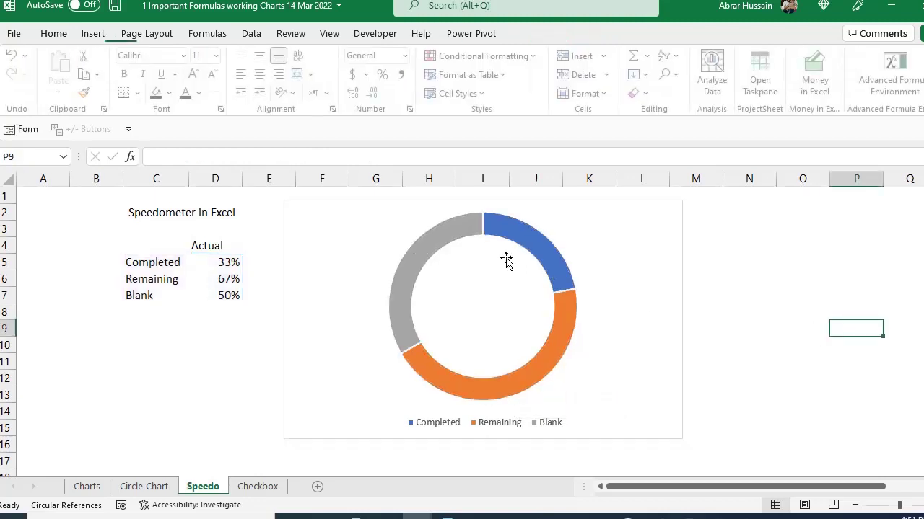
Step: Fill only the Completed segment of the doughnut with a darker shade of theme blue
left_click(507, 229)
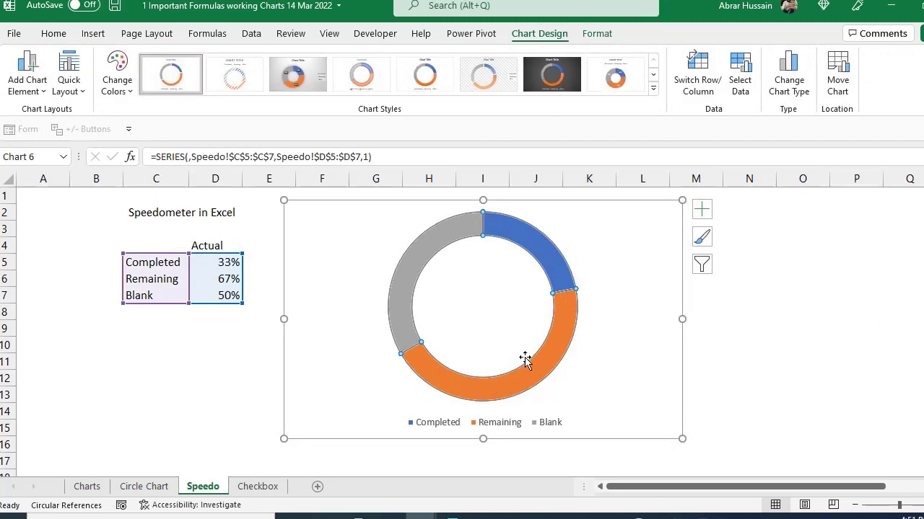
left_click(524, 236)
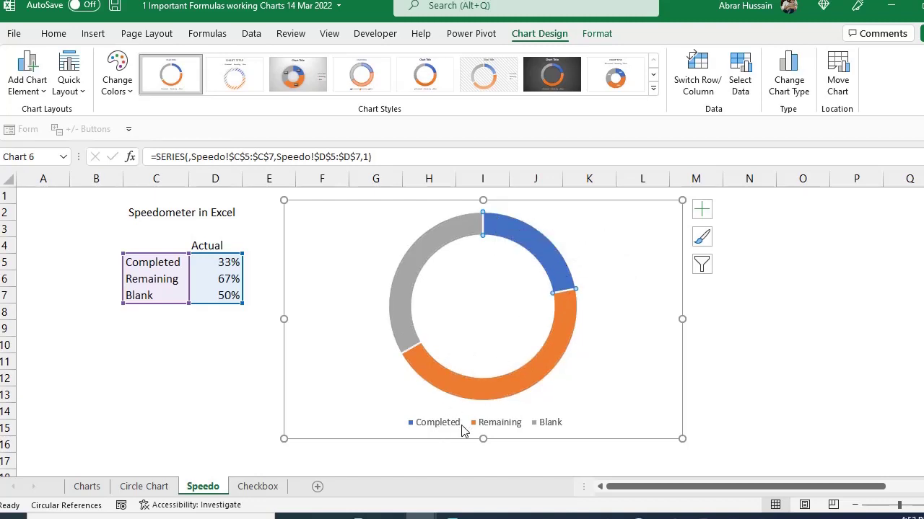
left_click(598, 36)
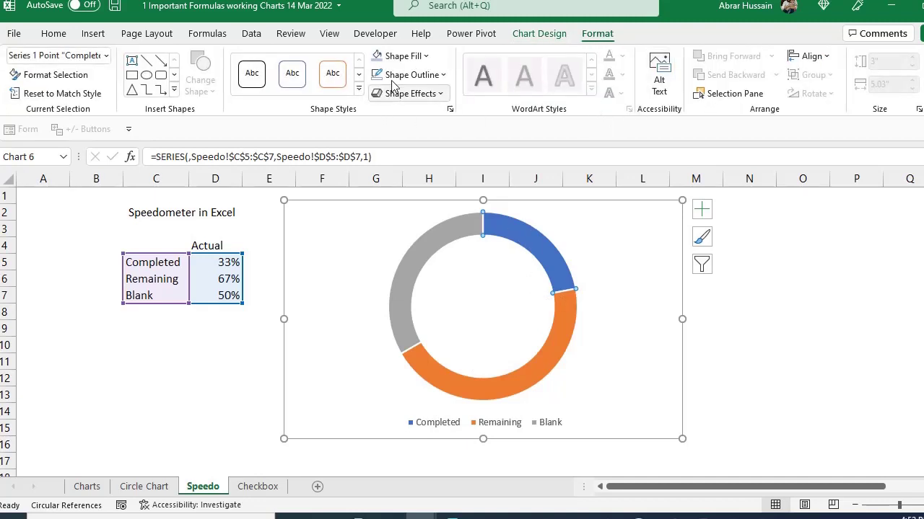
left_click(424, 56)
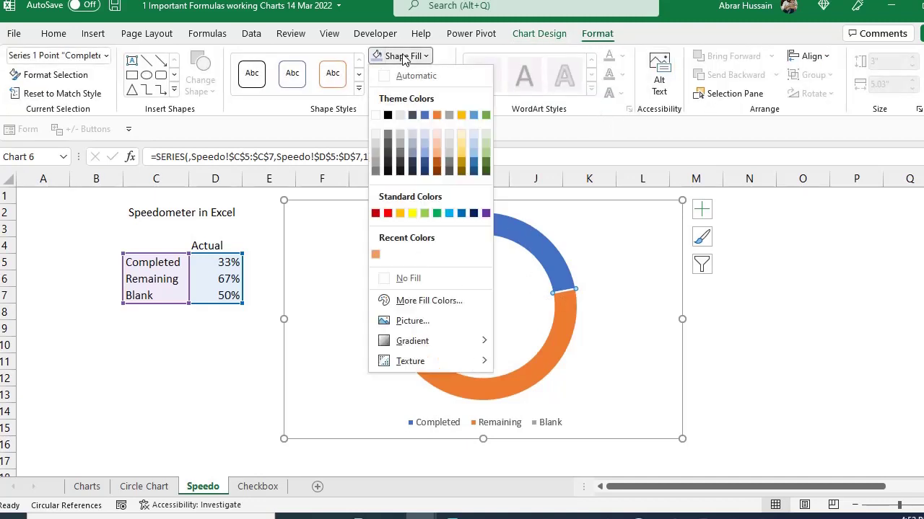
left_click(424, 164)
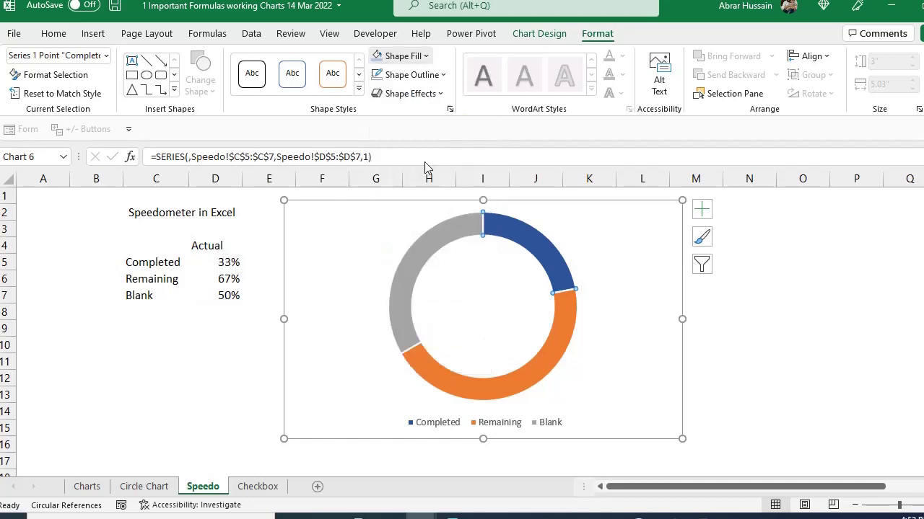
Step: Hide the Blank segment of the doughnut by setting its shape fill to No Fill
left_click(403, 277)
left_click(402, 56)
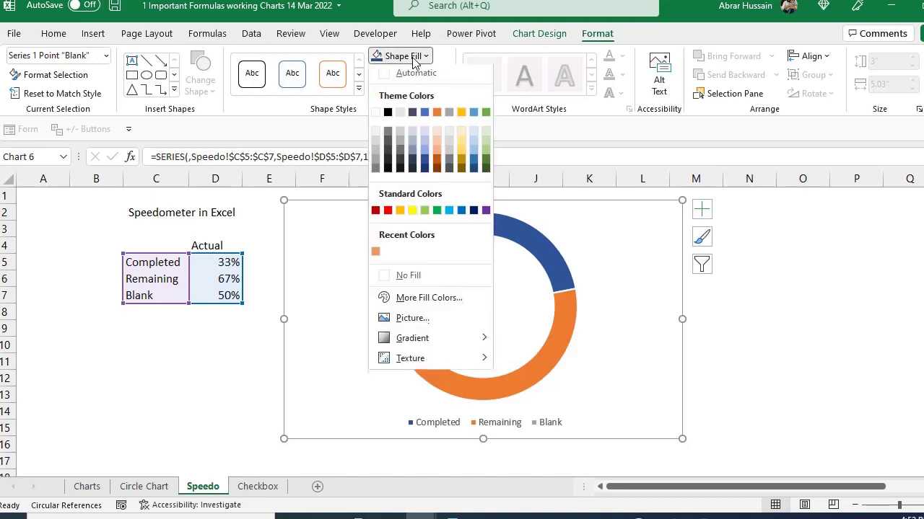
left_click(396, 278)
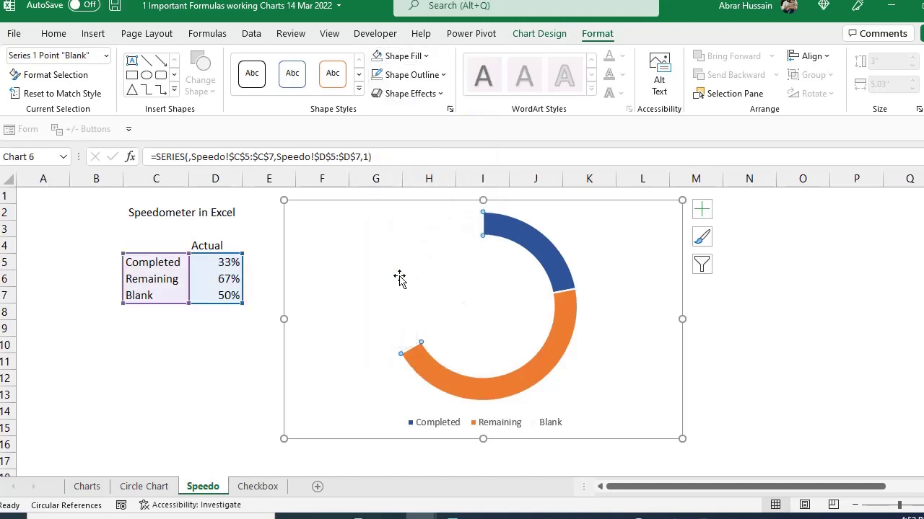
Step: Fill the Remaining segment with a light shade of theme blue and delete the chart legend
left_click(557, 337)
left_click(404, 56)
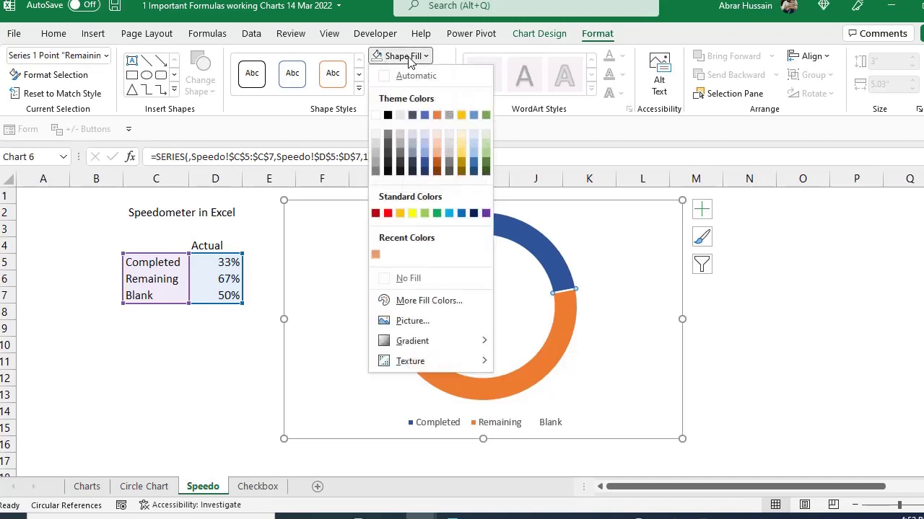
left_click(422, 144)
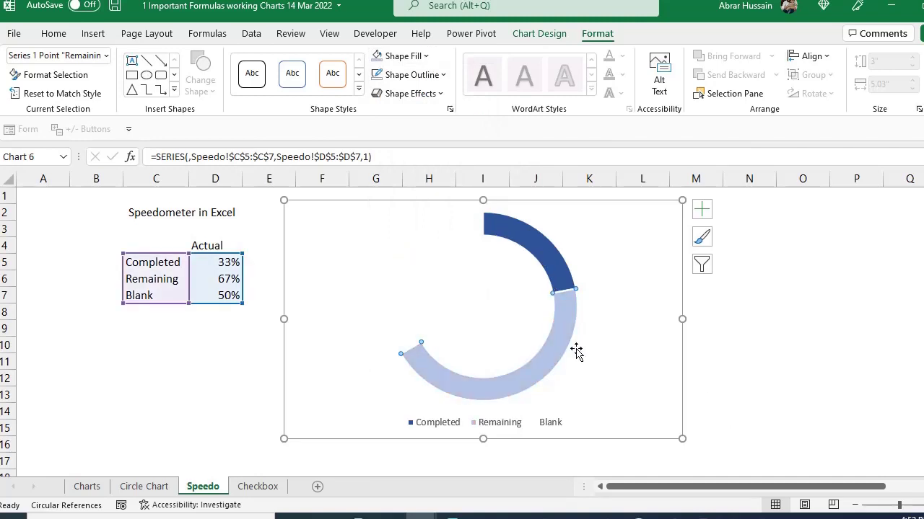
left_click(441, 426)
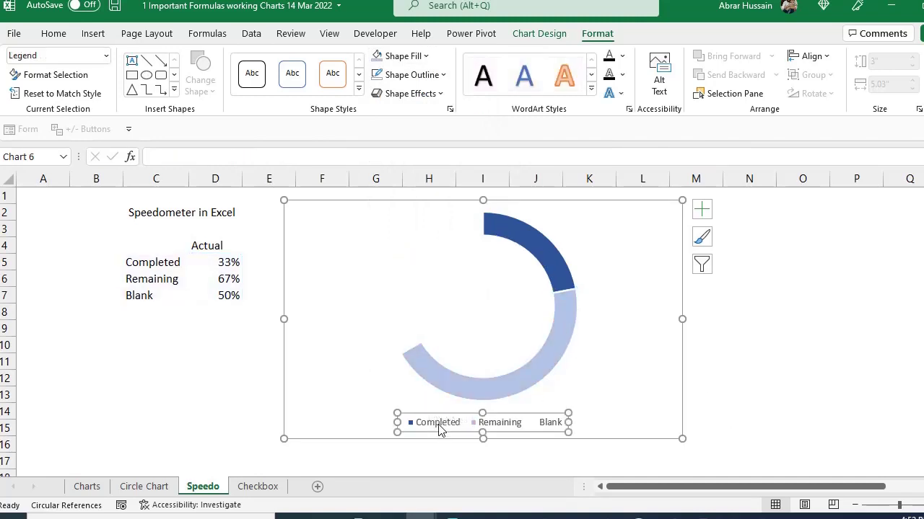
key("Delete")
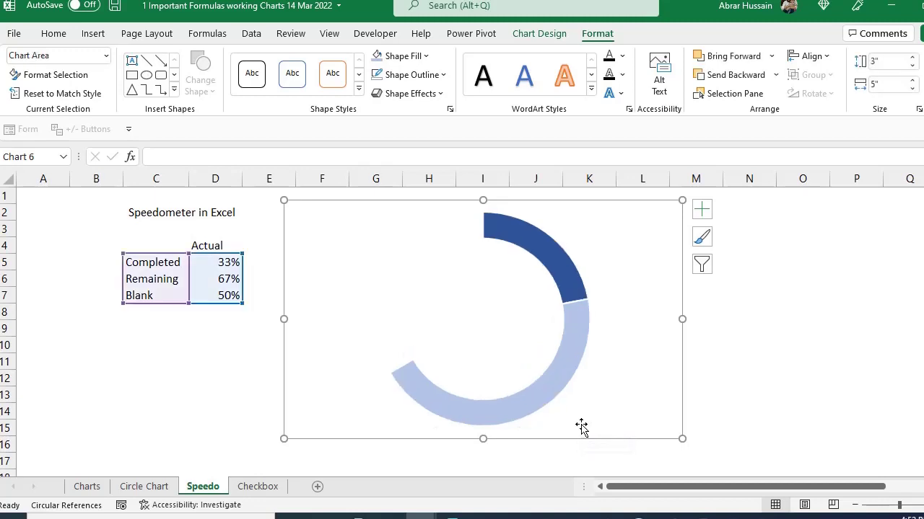
Step: Rotate the doughnut series by setting its angle of first slice to 240°
double_click(476, 228)
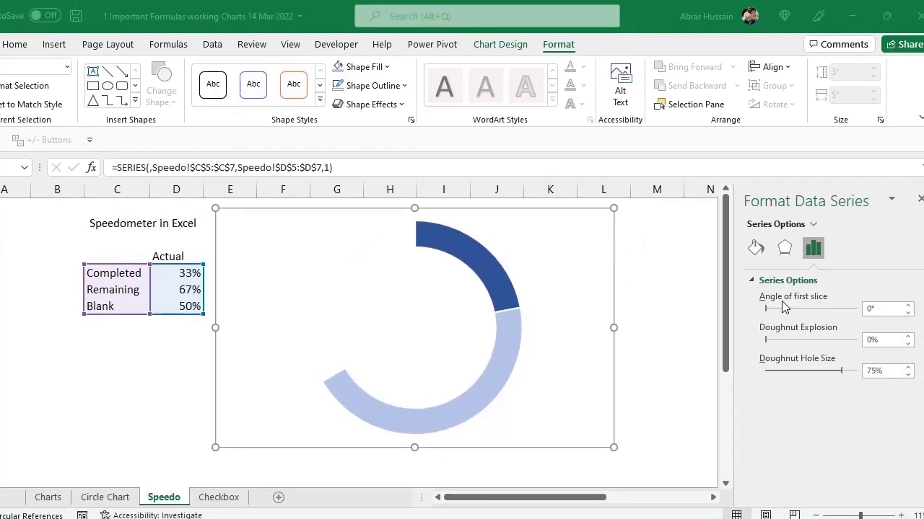
left_click(879, 311)
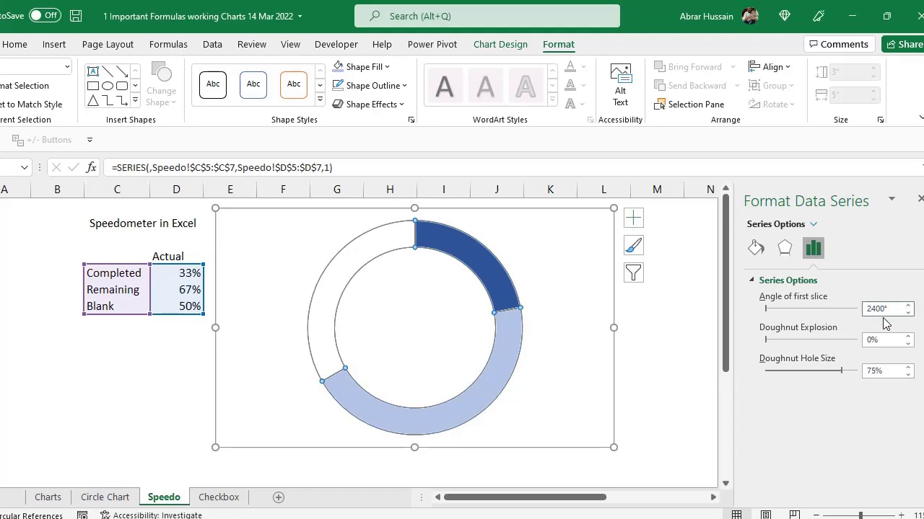
key("Return")
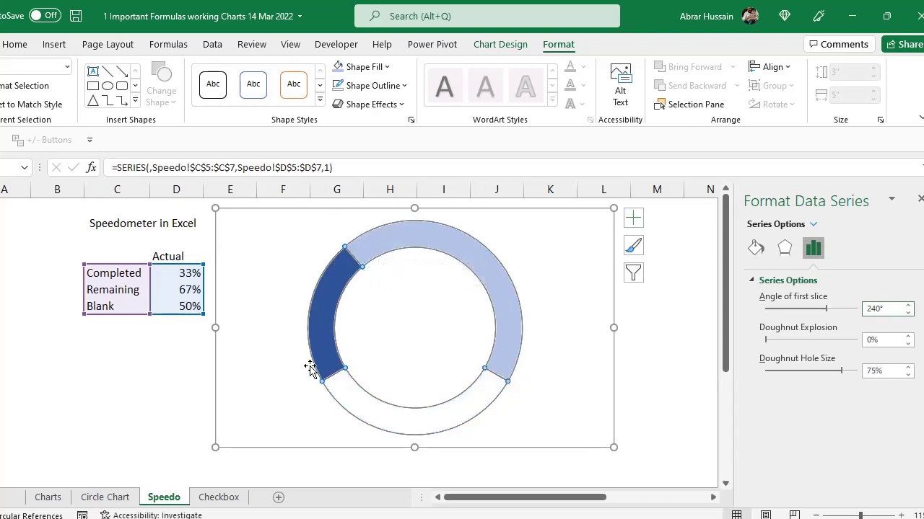
left_click(166, 373)
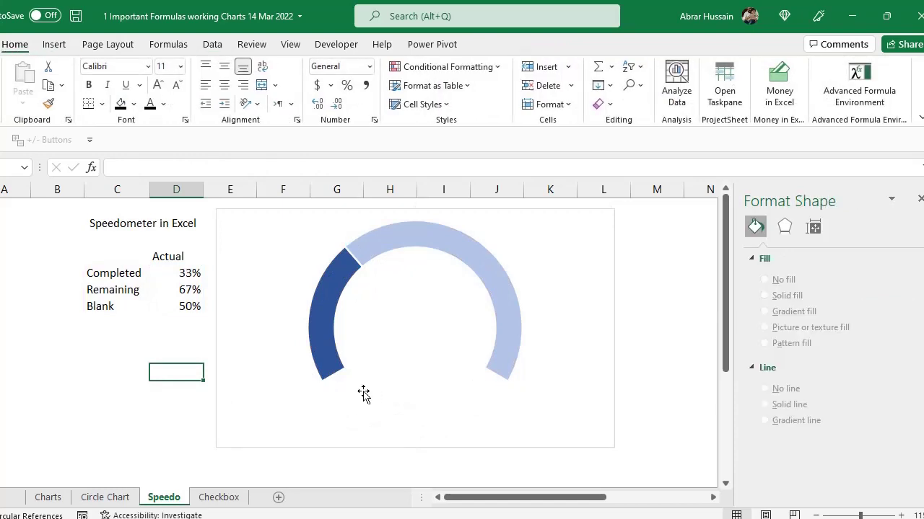
Step: Try a slightly smaller doughnut hole and return the Doughnut Hole Size to 75%
left_click(336, 381)
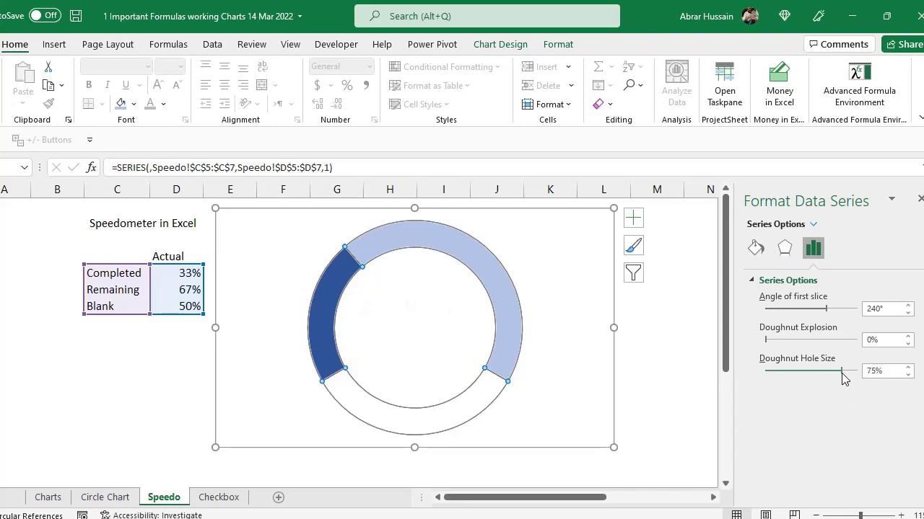
mouse_move(842, 373)
left_mouse_down()
mouse_move(850, 374)
mouse_move(839, 375)
left_mouse_up()
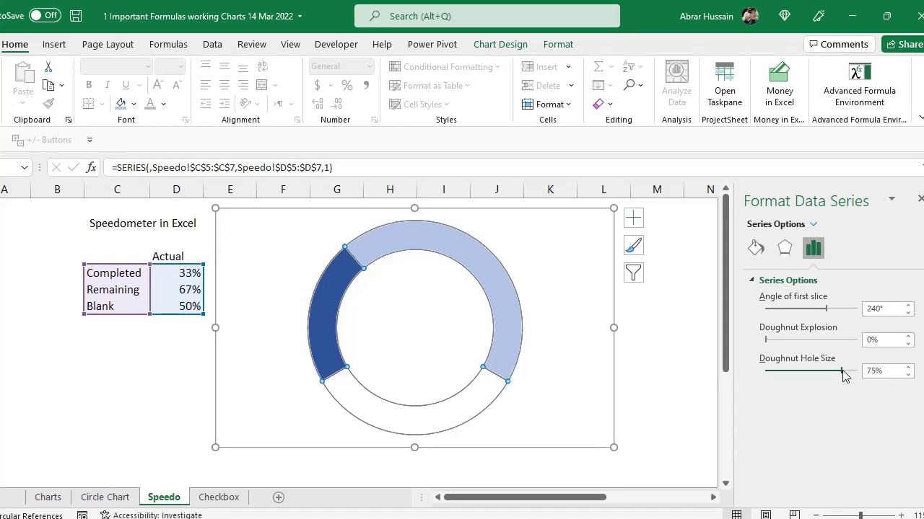
left_click_drag(842, 371, 842, 371)
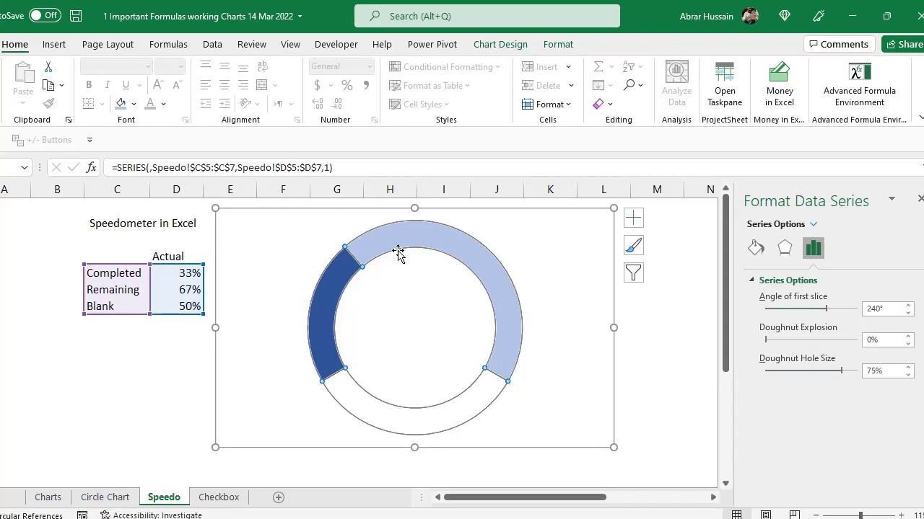
left_click(674, 358)
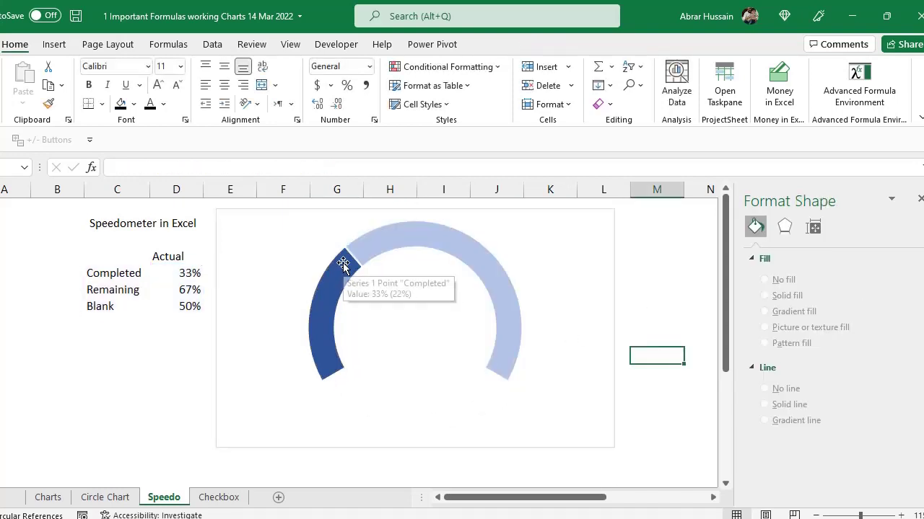
Step: Set the shape outline of the whole doughnut series to No Outline
left_click(344, 261)
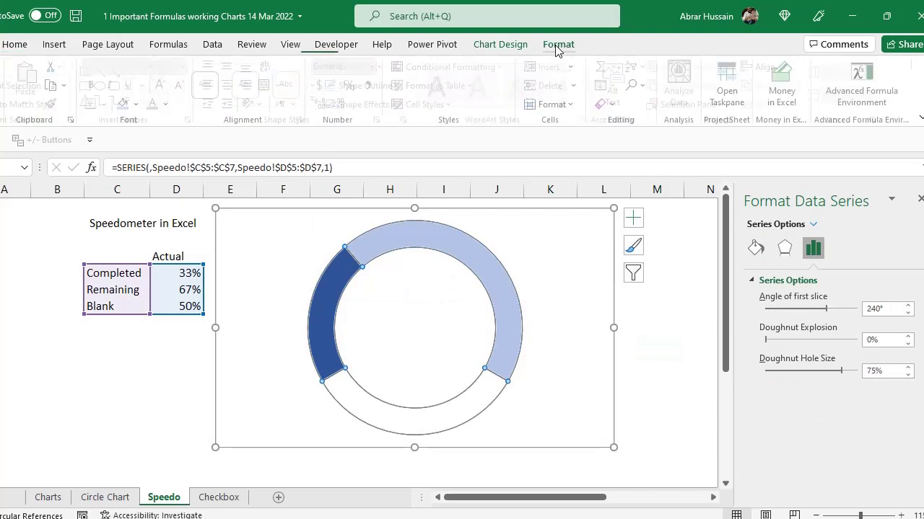
left_click(558, 44)
left_click(381, 87)
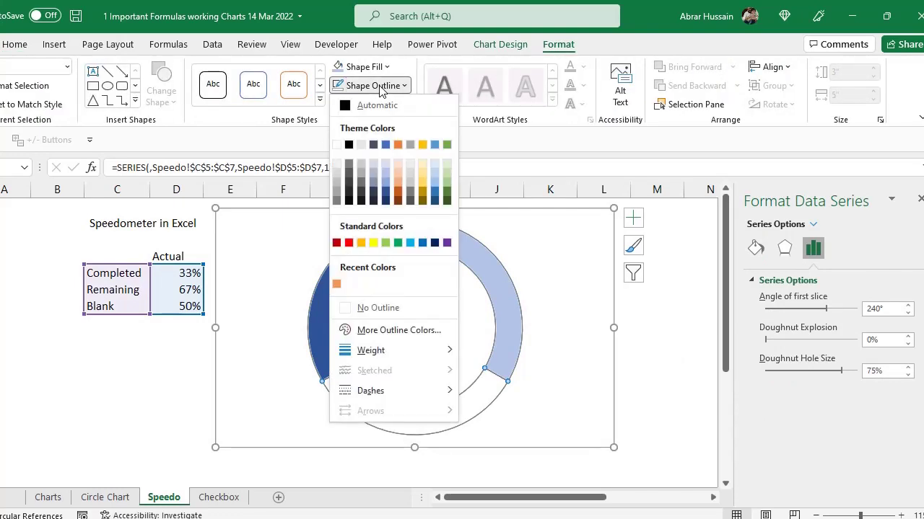
left_click(365, 308)
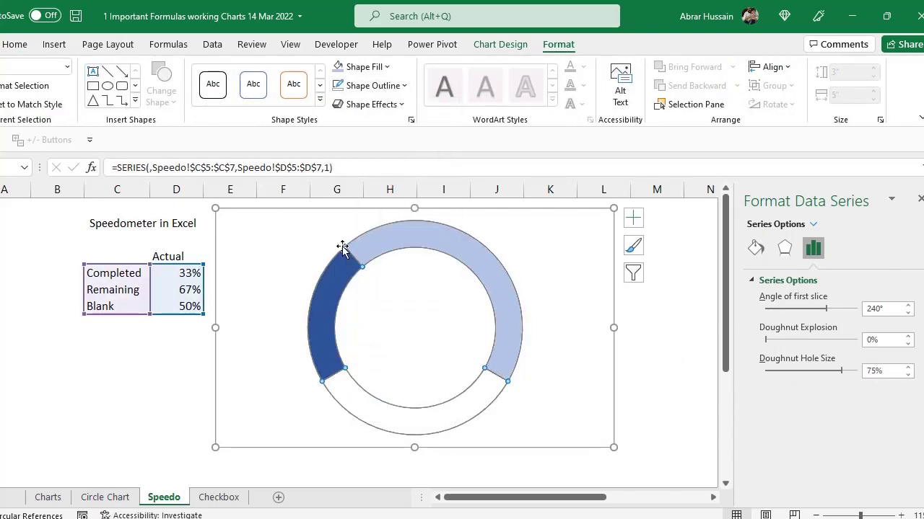
Step: Compare the doughnut with and without its outline, and set the whole series' shape outline to No Outline again
left_click(670, 334)
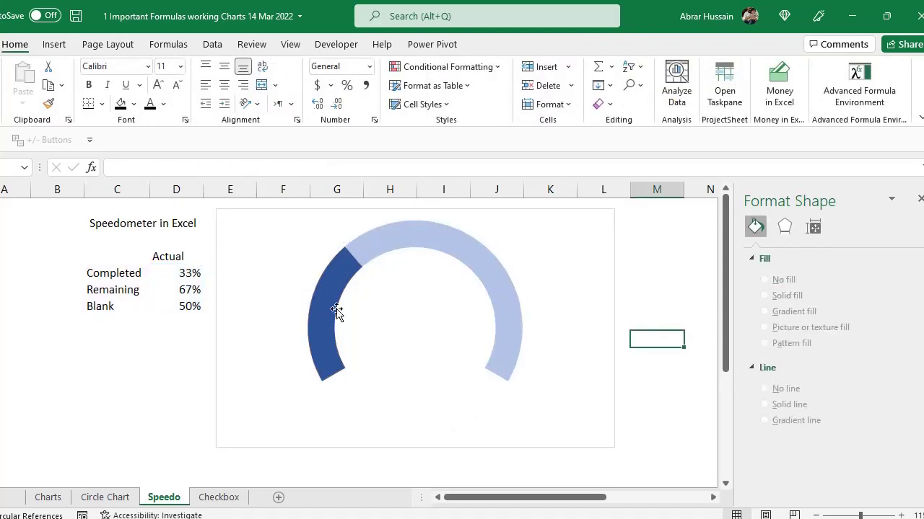
left_click(524, 287)
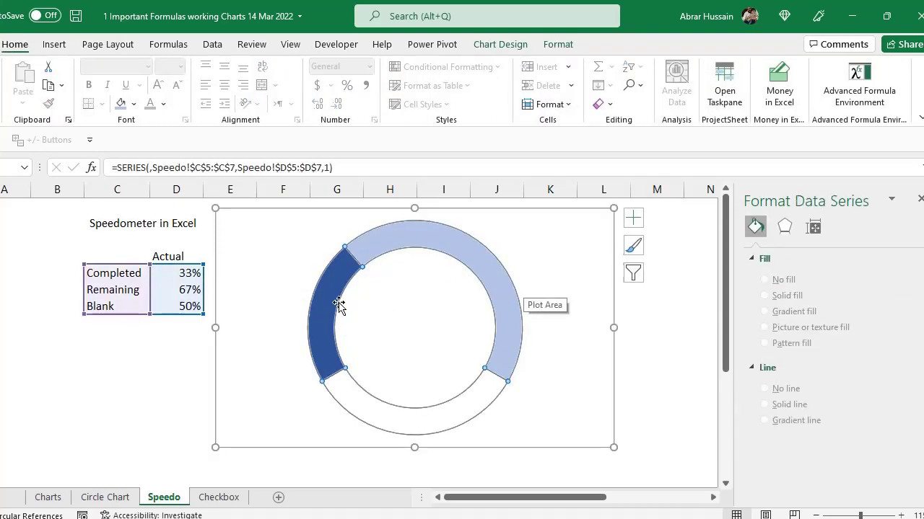
left_click(155, 371)
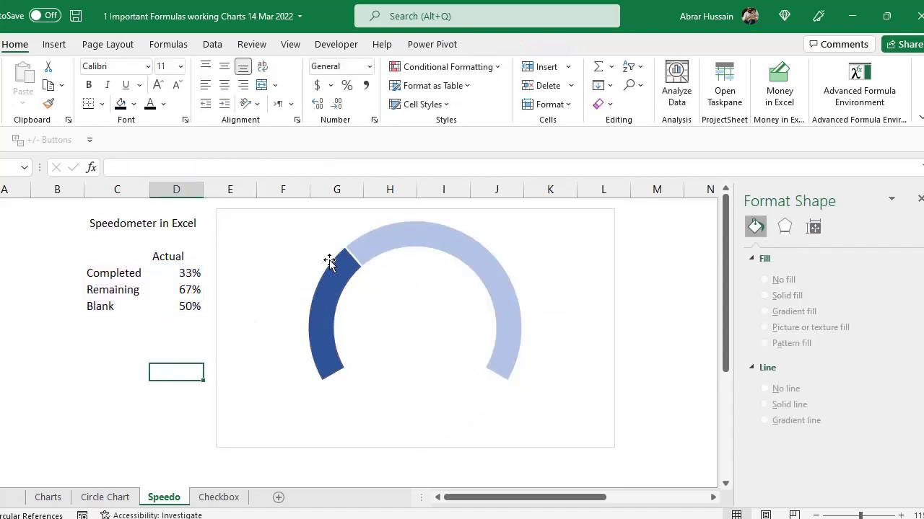
left_click(331, 268)
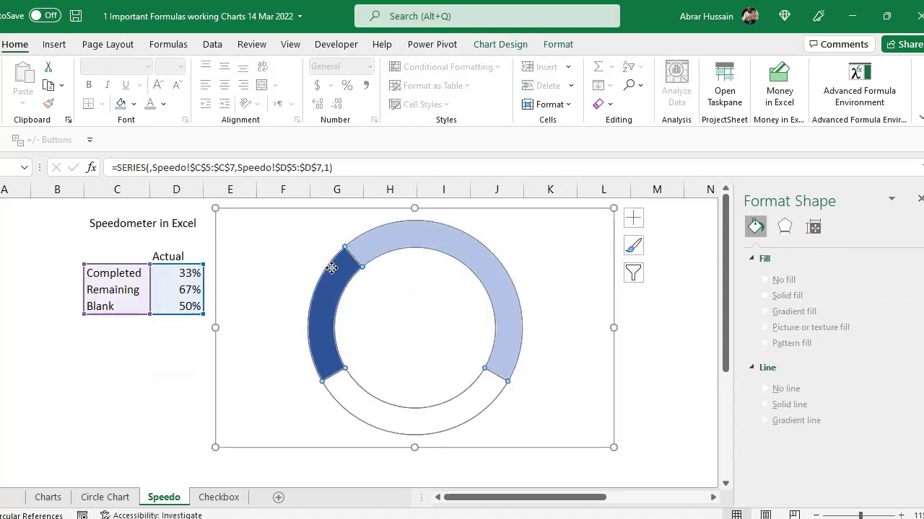
left_click(561, 45)
left_click(377, 92)
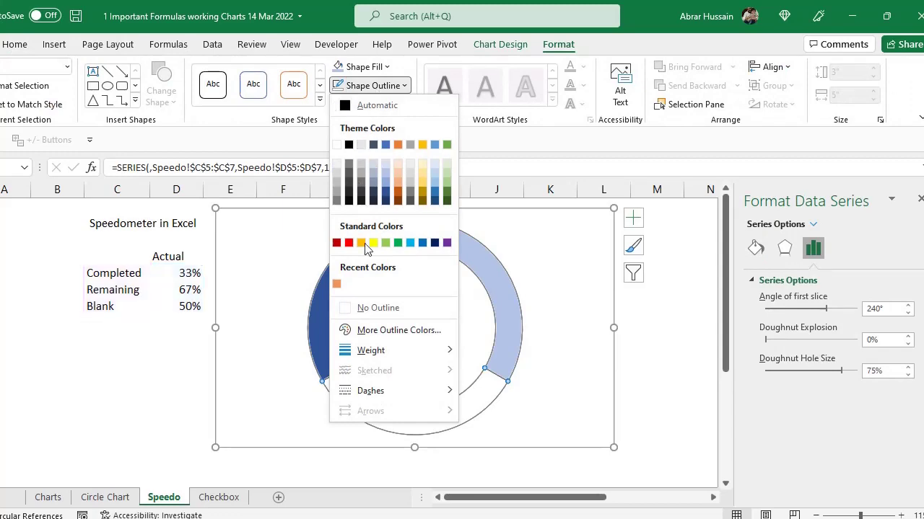
left_click(365, 308)
Step: Move the chart right to clear column E and enter the header Meter in cell E4
left_click(392, 205)
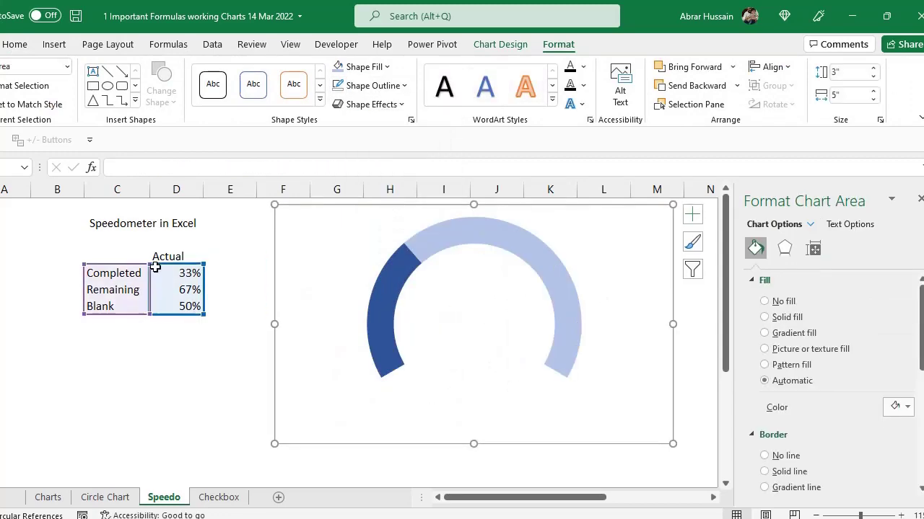
left_click(179, 255)
left_click(231, 259)
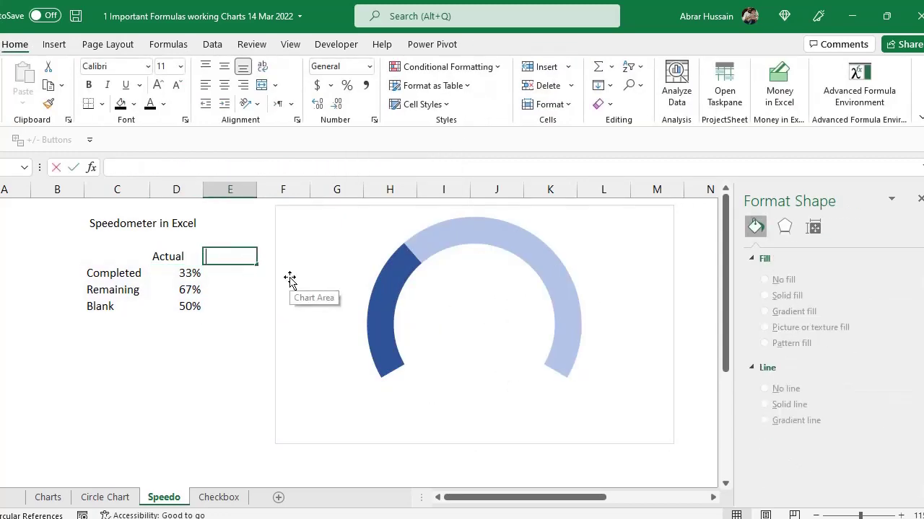
type("Meter")
key("Return")
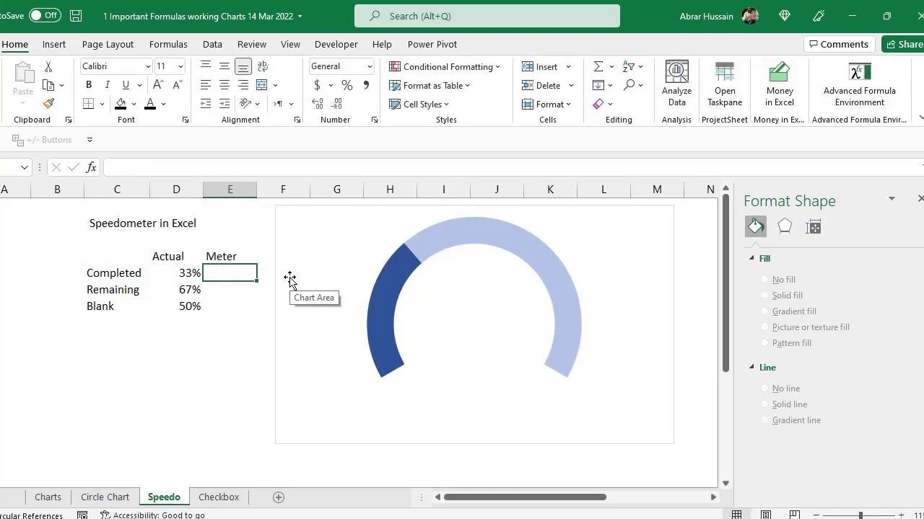
Step: In the Meter column, link the Completed value to D5 with =D5 and set the Remaining value to 2%
type("=")
key("Left")
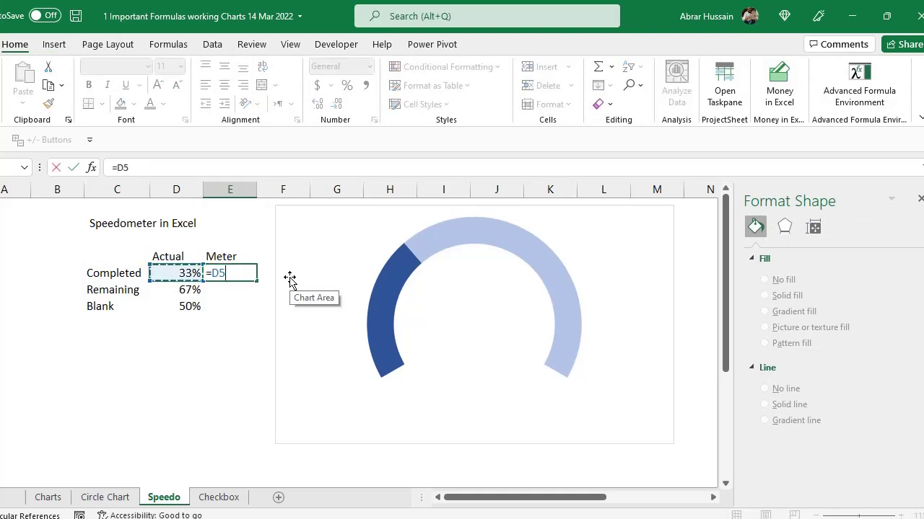
key("Return")
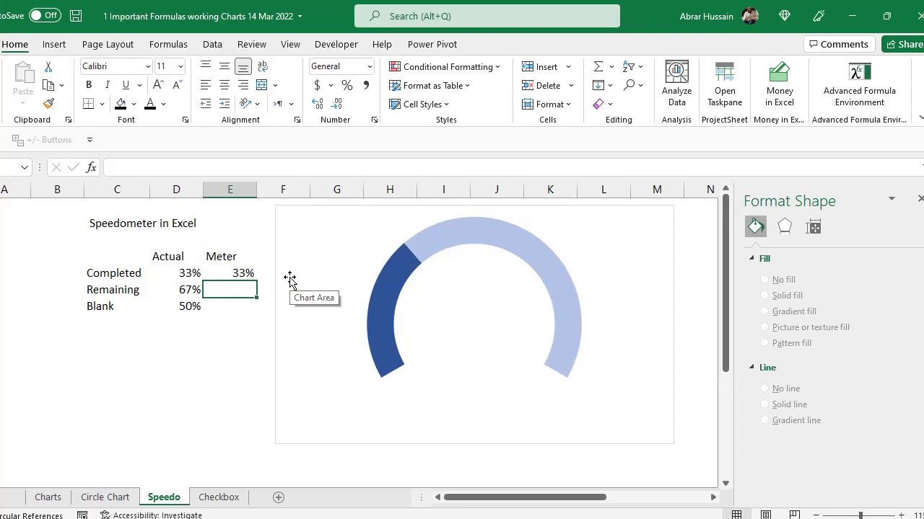
type("2")
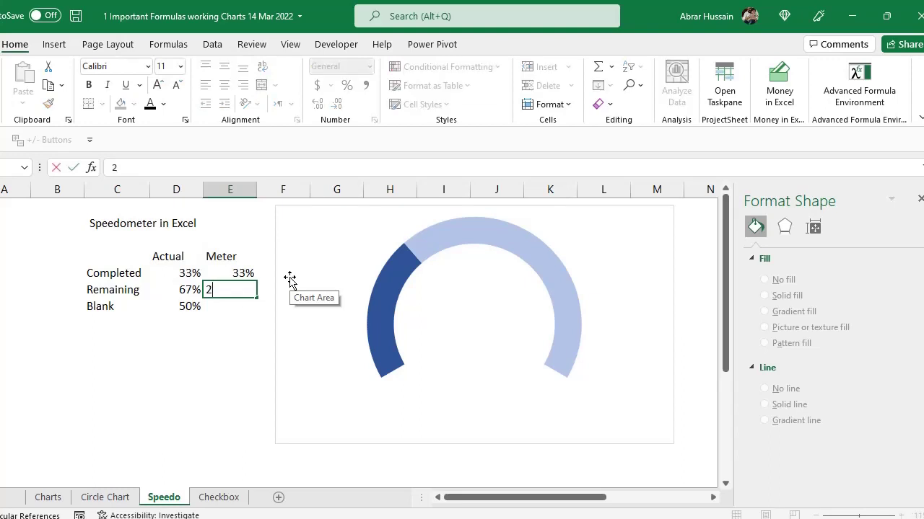
key("Return")
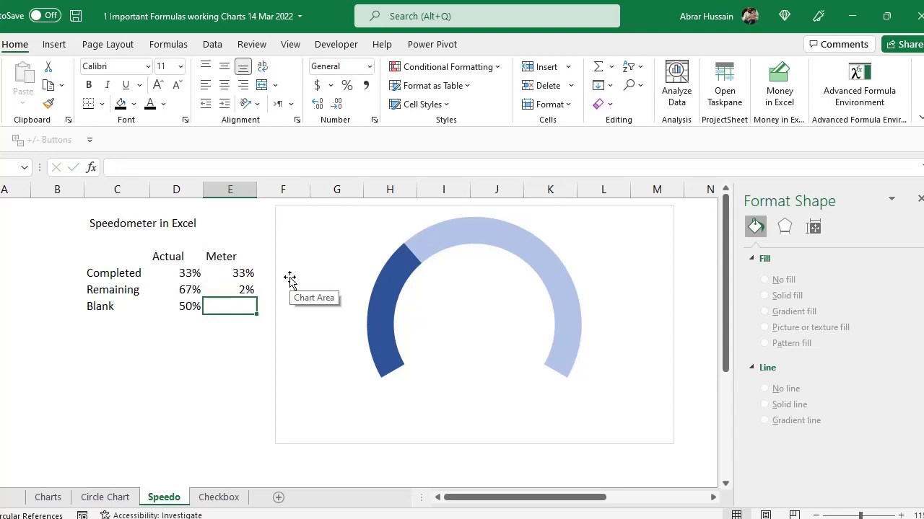
Step: Calculate the Blank value of the Meter column in E7 with the formula =150%-(E5+E6)
type("=150%-(")
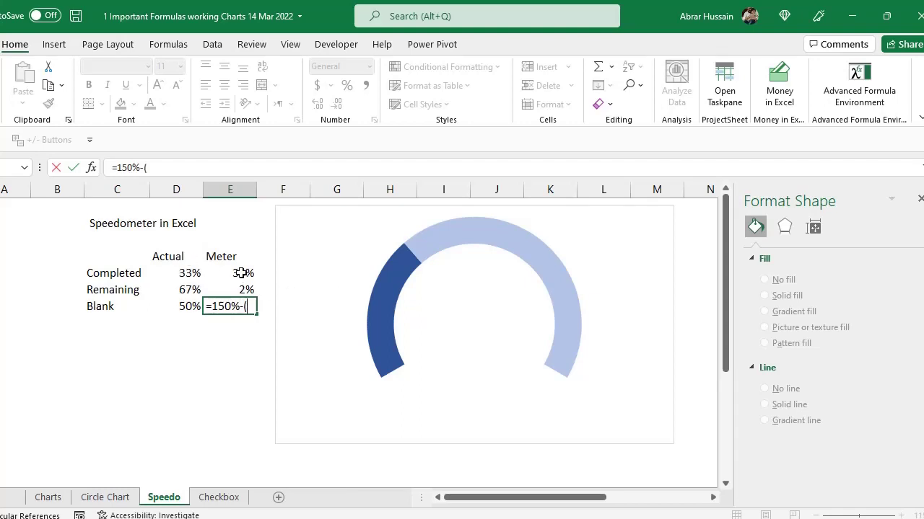
left_click(241, 273)
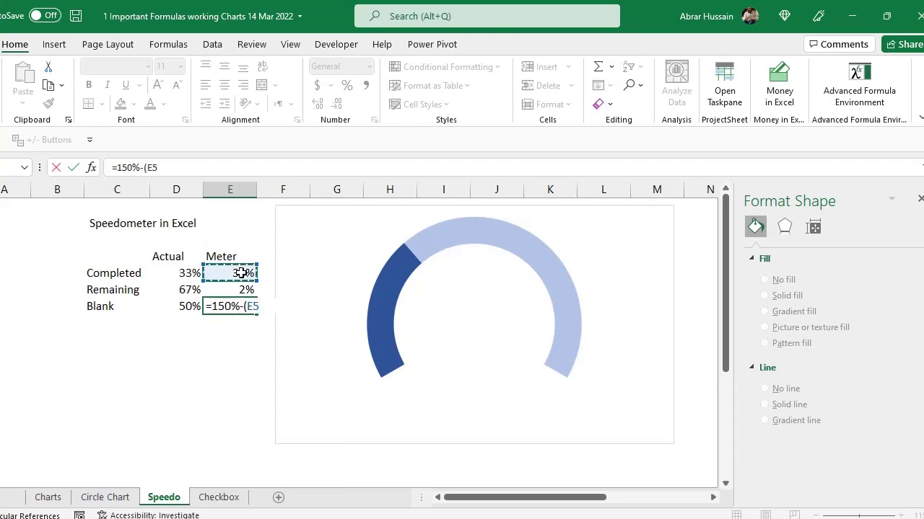
left_click(237, 289)
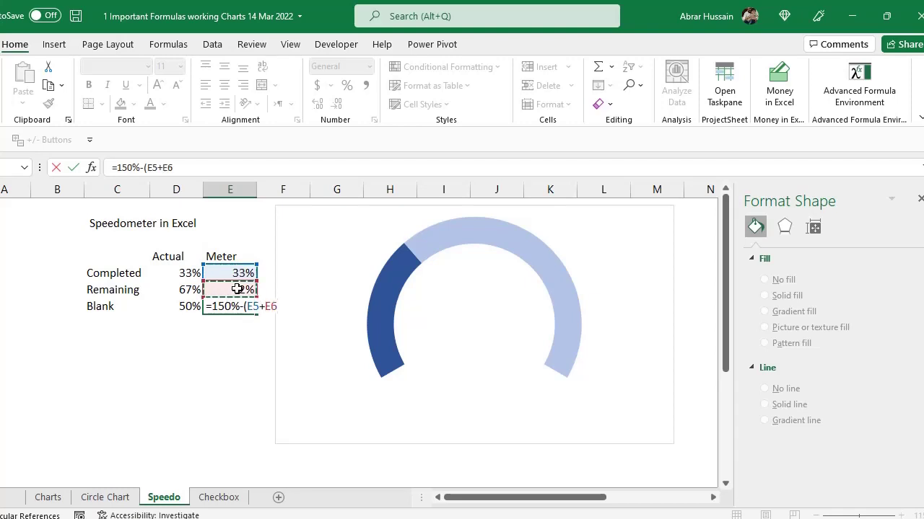
type(")")
key("Return")
key("Up")
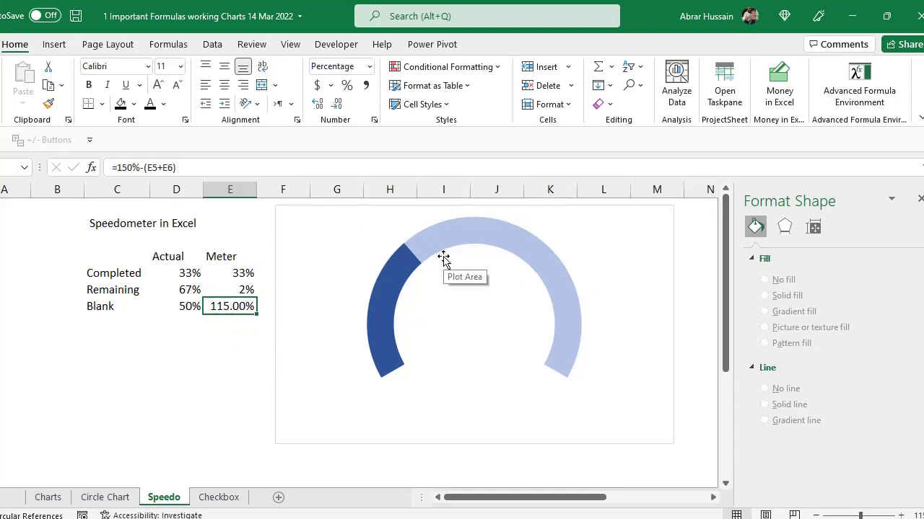
Step: Add a second series to the chart's data source, named from cell E4 (Meter) with values E5:E7
right_click(458, 295)
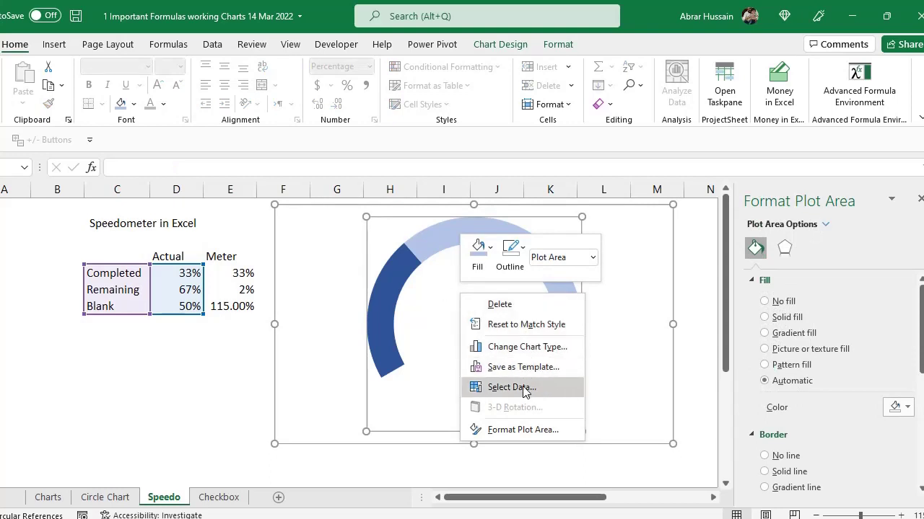
left_click(512, 387)
left_click_drag(538, 97, 563, 95)
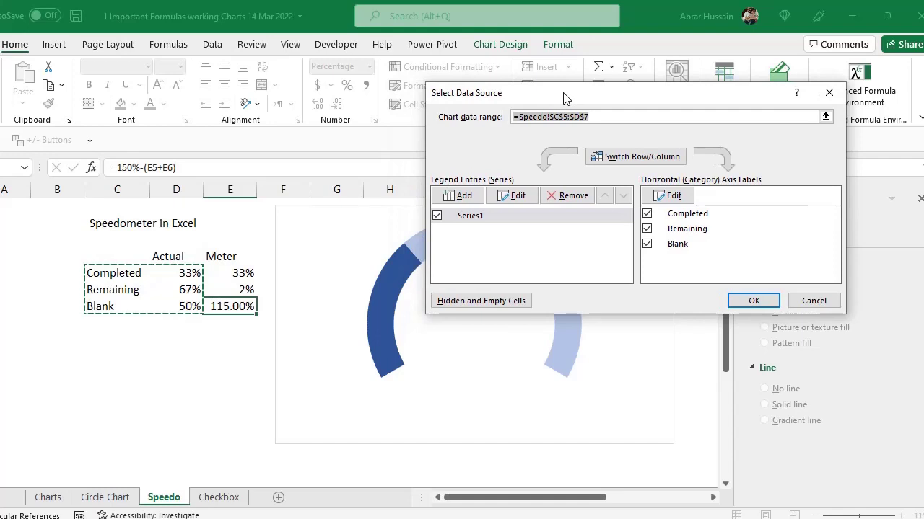
left_click(463, 196)
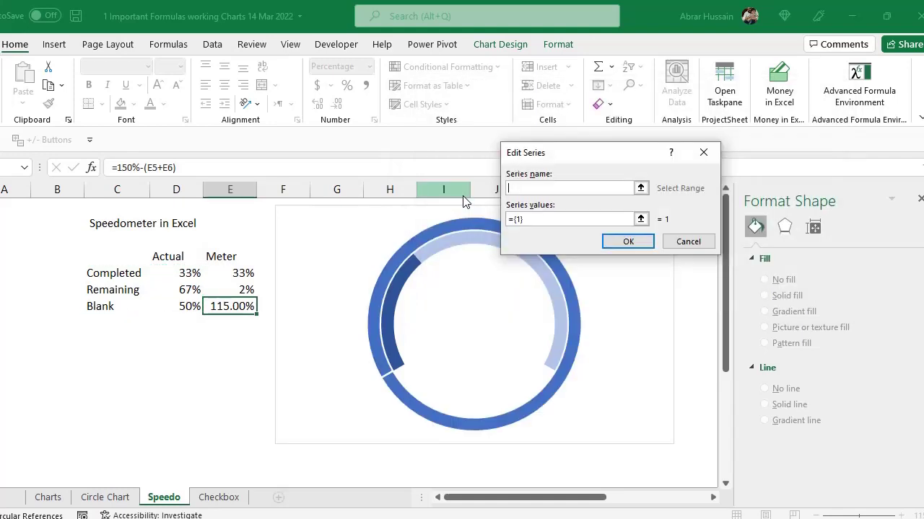
left_click(221, 256)
key("Tab")
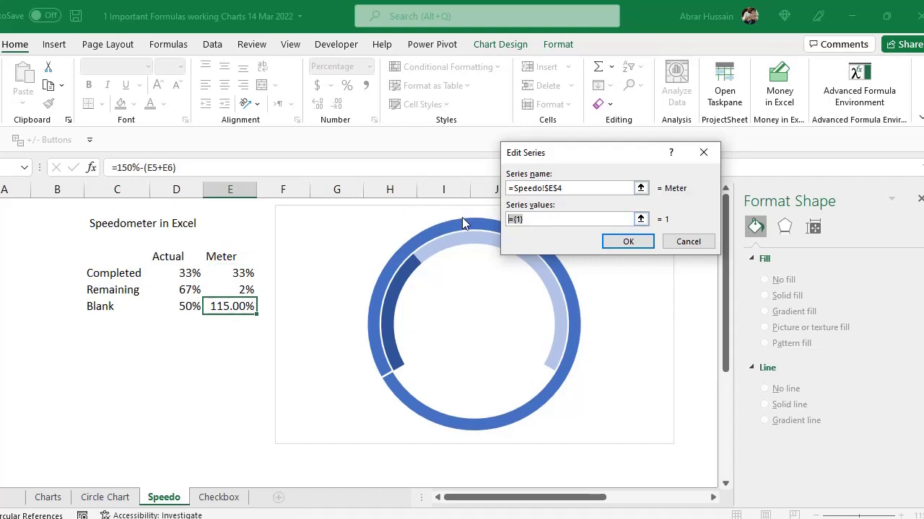
left_click_drag(241, 273, 242, 307)
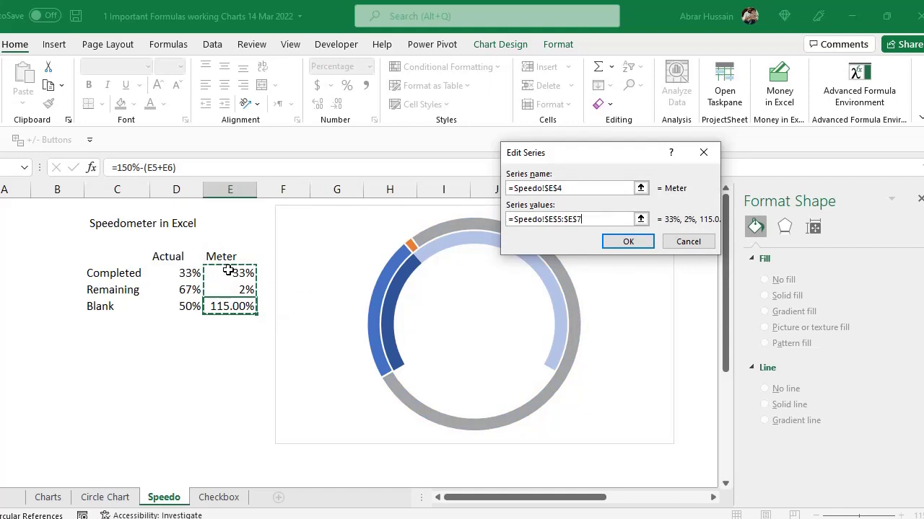
left_click(628, 242)
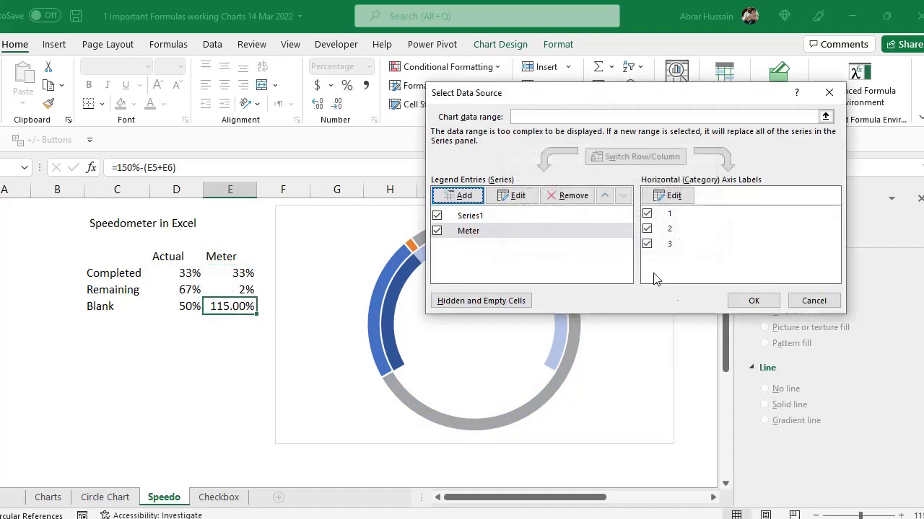
left_click(754, 301)
Step: Change the chart type to a Combo chart and set Series1 to Doughnut
left_click(417, 262)
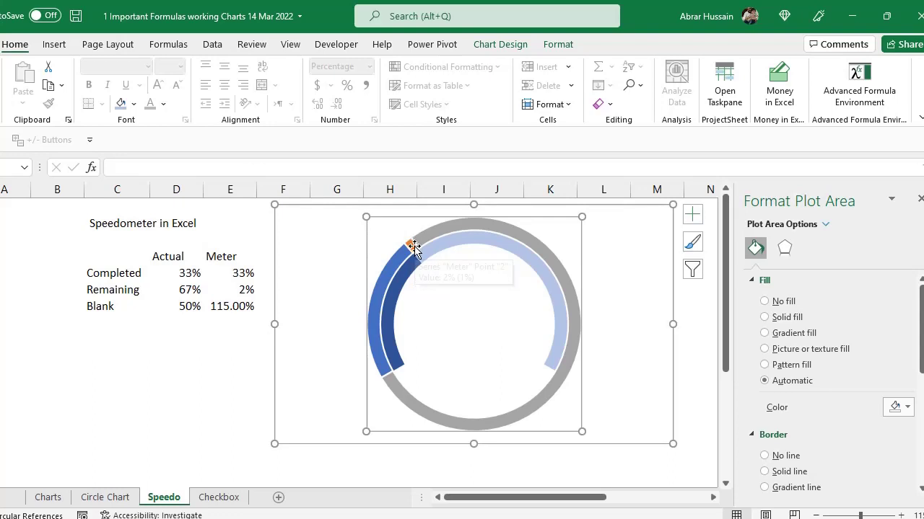
right_click(446, 281)
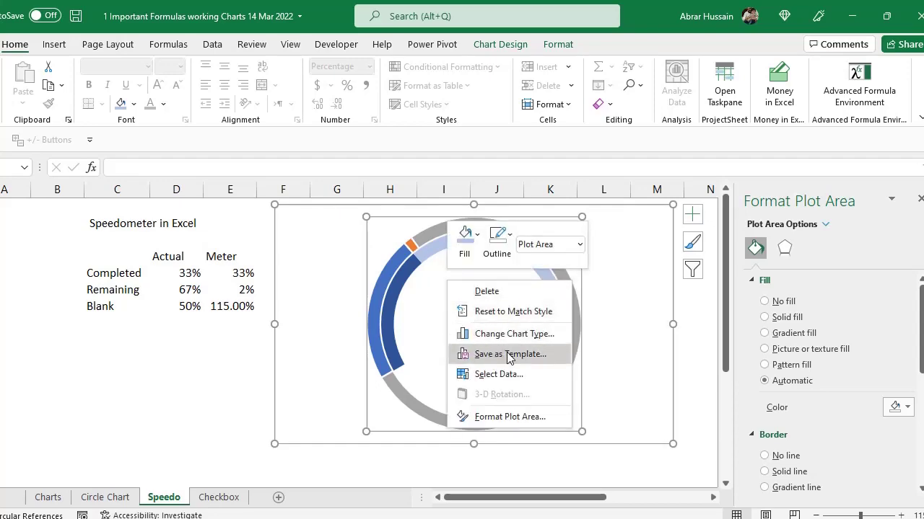
left_click(514, 334)
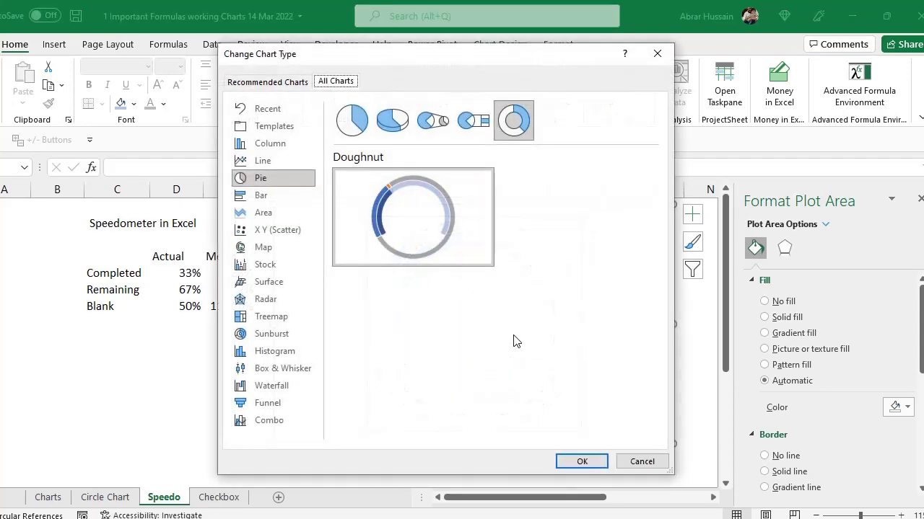
left_click_drag(473, 66, 682, 41)
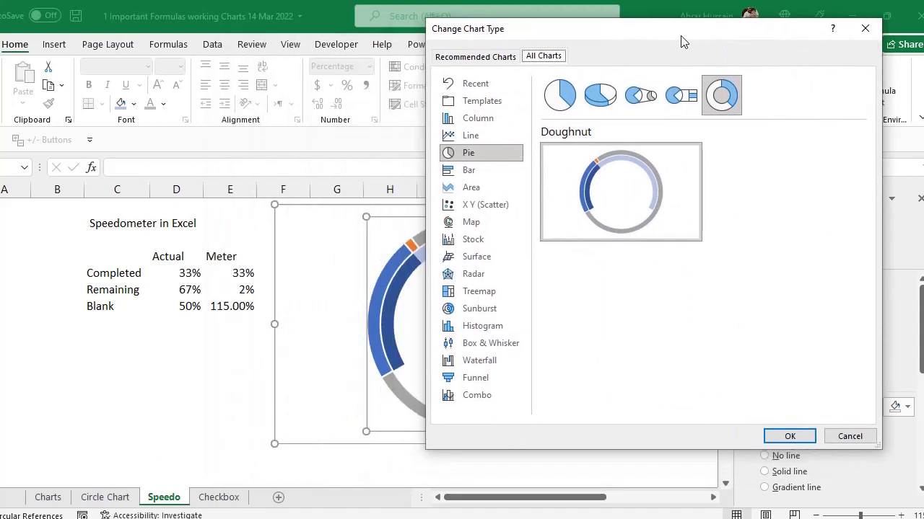
left_click(475, 395)
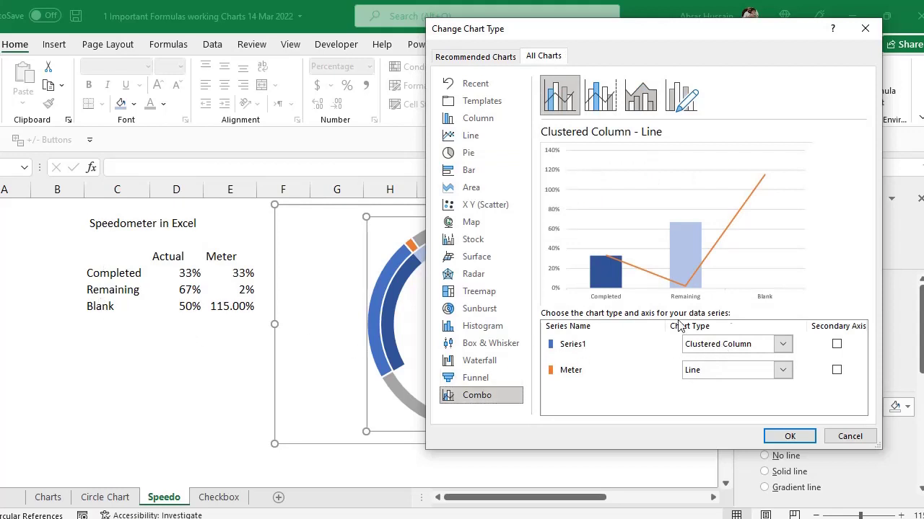
left_click(784, 347)
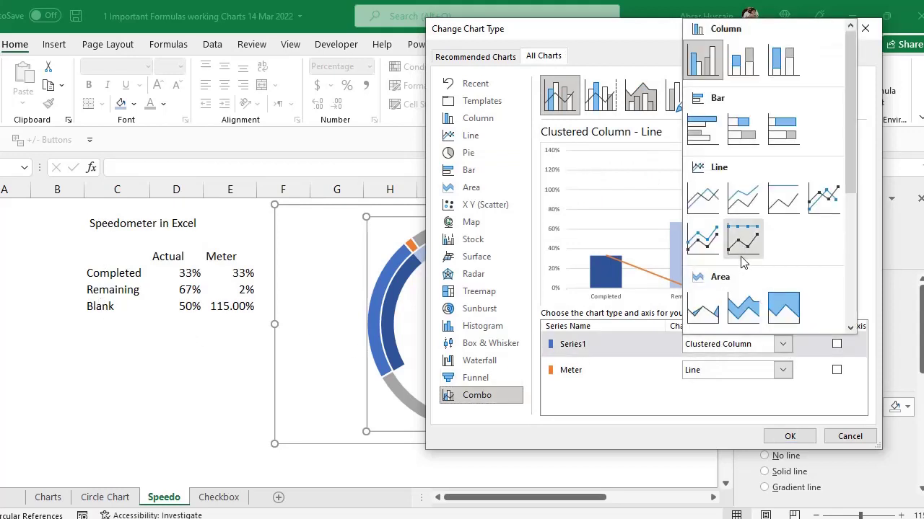
scroll(744, 245, "down", 3)
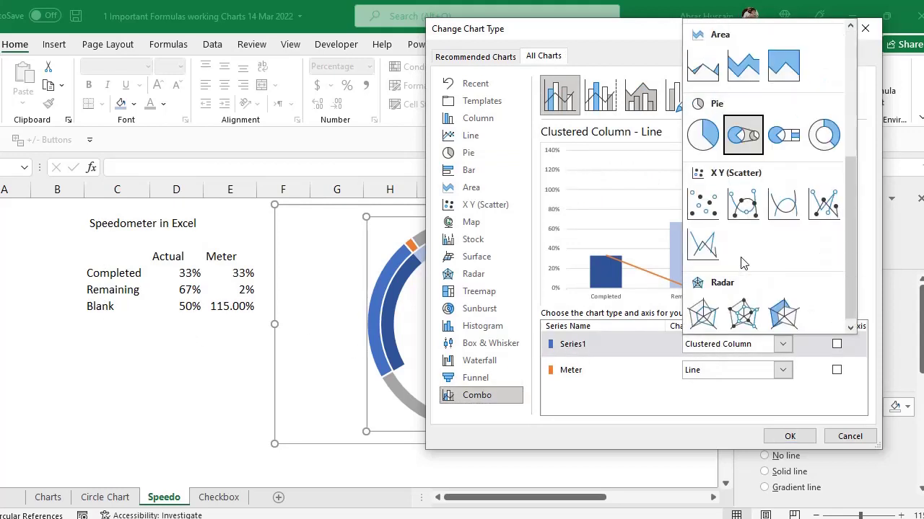
left_click(812, 137)
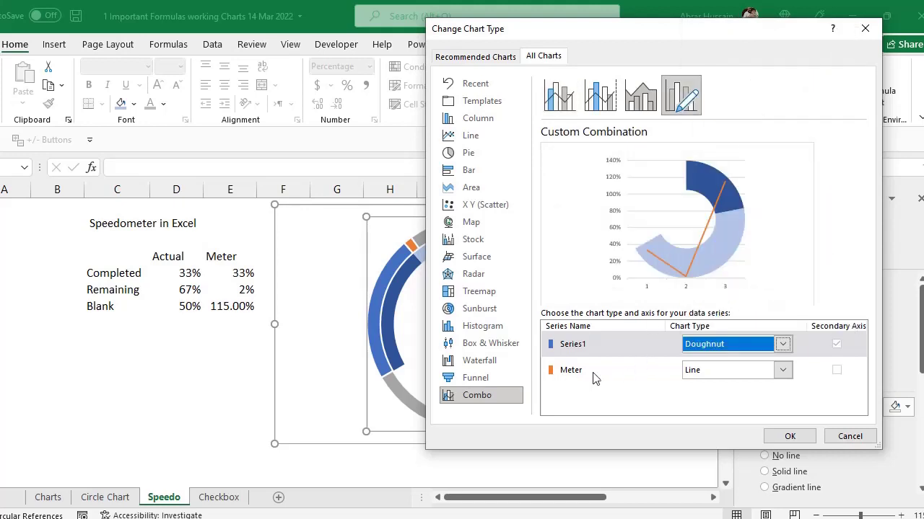
Step: Set the Meter series to the Pie chart type, keep Series1 on the secondary axis, and apply the custom combination
left_click(782, 370)
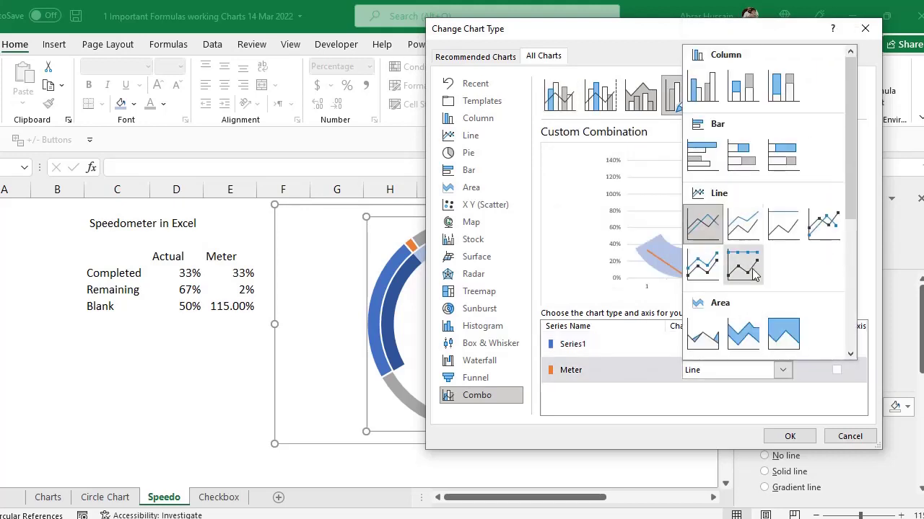
scroll(756, 297, "down", 2)
scroll(756, 297, "down", 1)
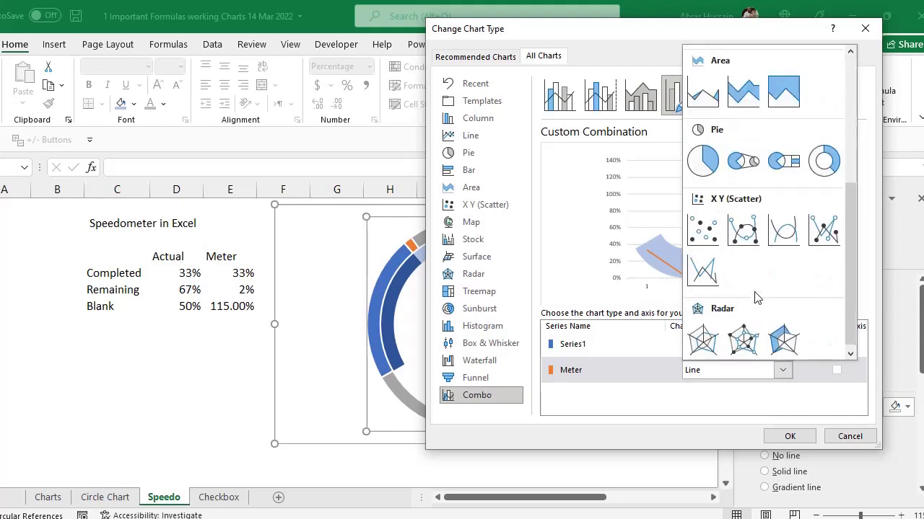
left_click(699, 163)
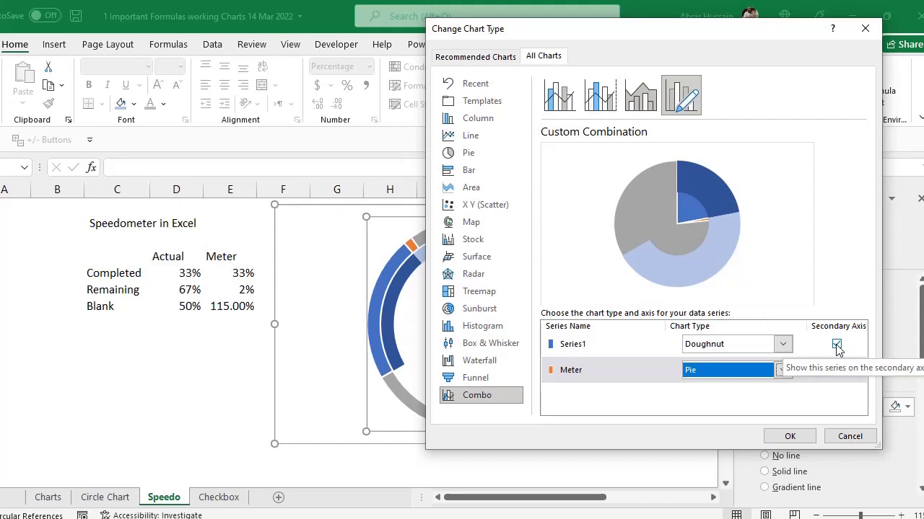
left_click(791, 437)
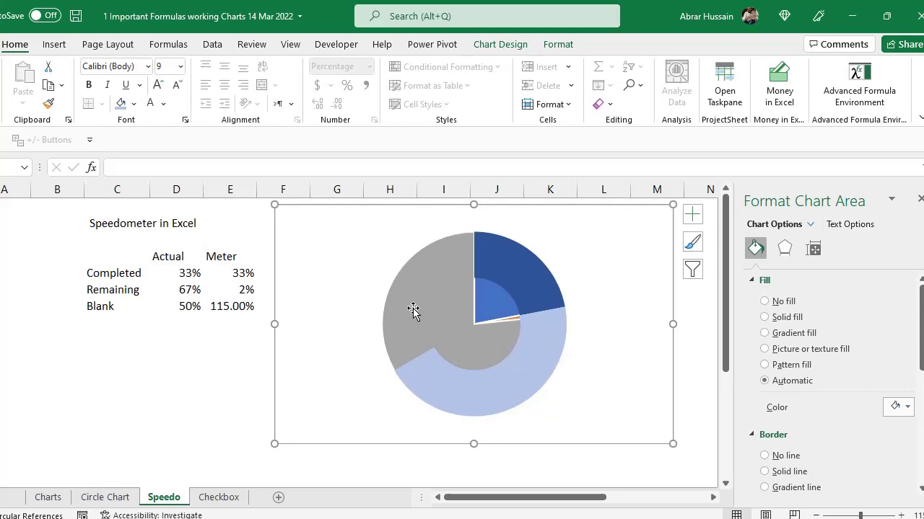
Step: Set the Meter pie's first slice, for Completed, to No Fill
left_click(492, 292)
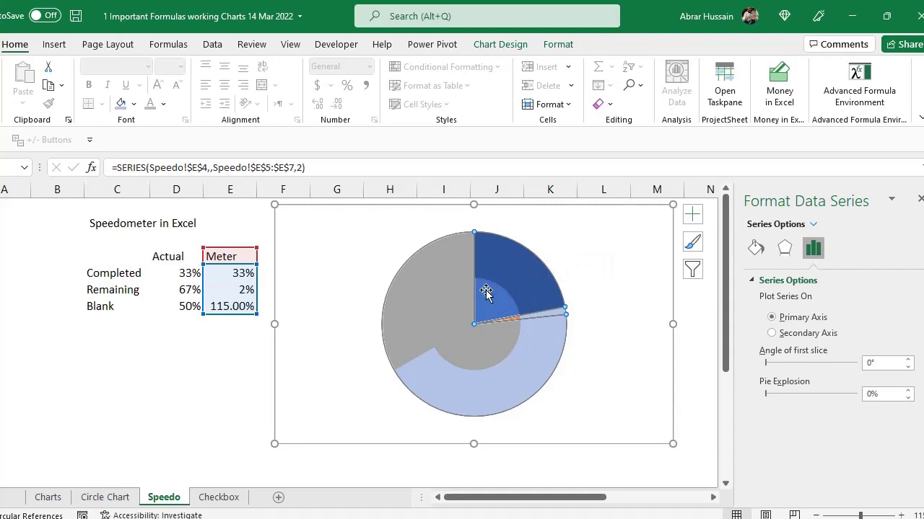
left_click(519, 265)
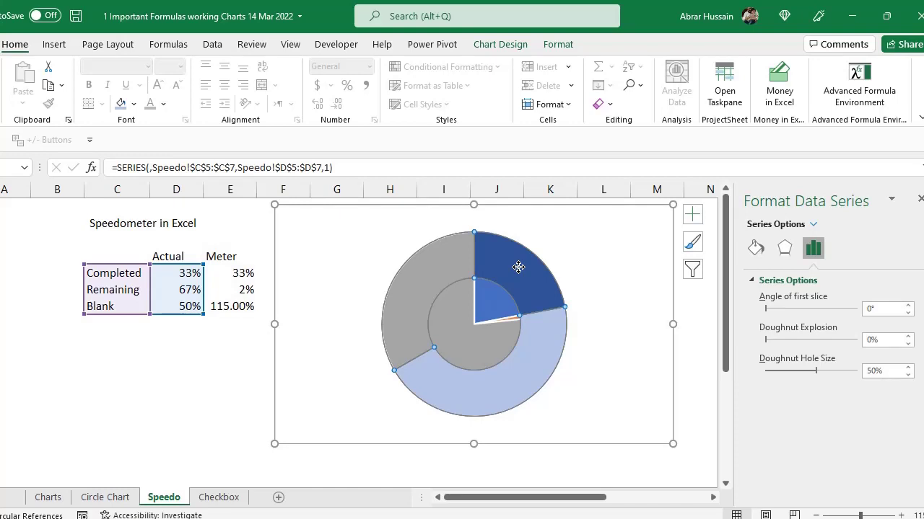
left_click(488, 304)
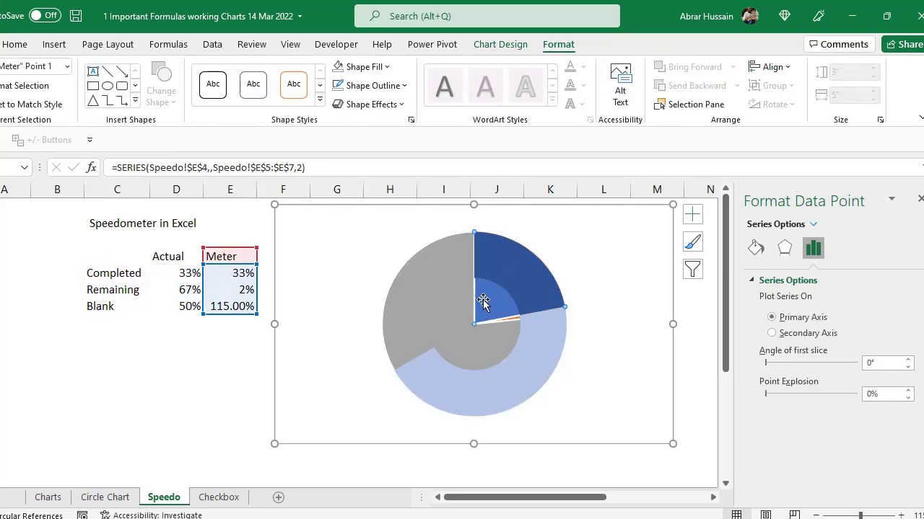
left_click(354, 68)
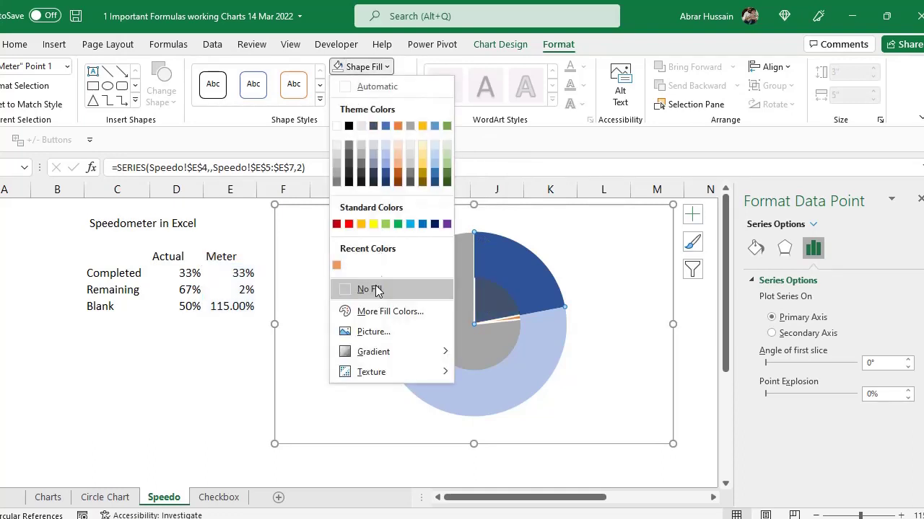
left_click(369, 289)
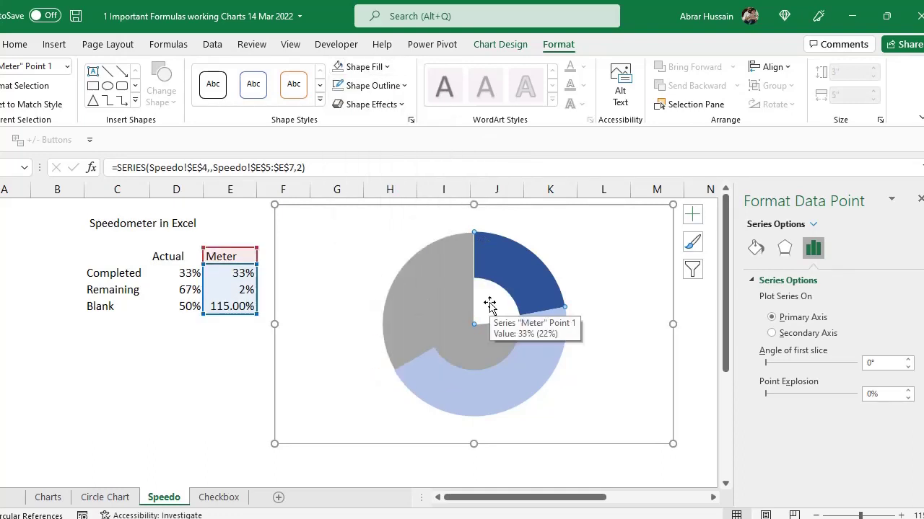
Step: Remove the fill from the Meter pie's large third slice, for Blank
left_click(422, 275)
left_click(422, 275)
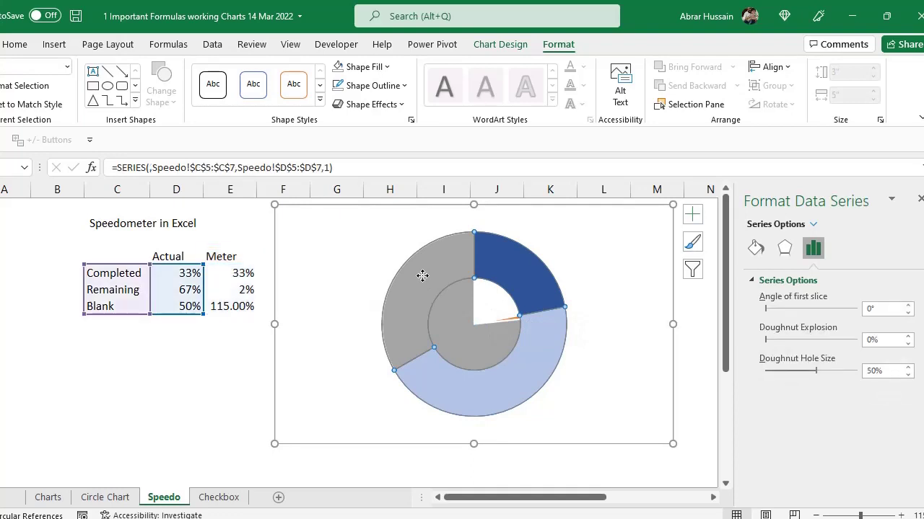
left_click(476, 350)
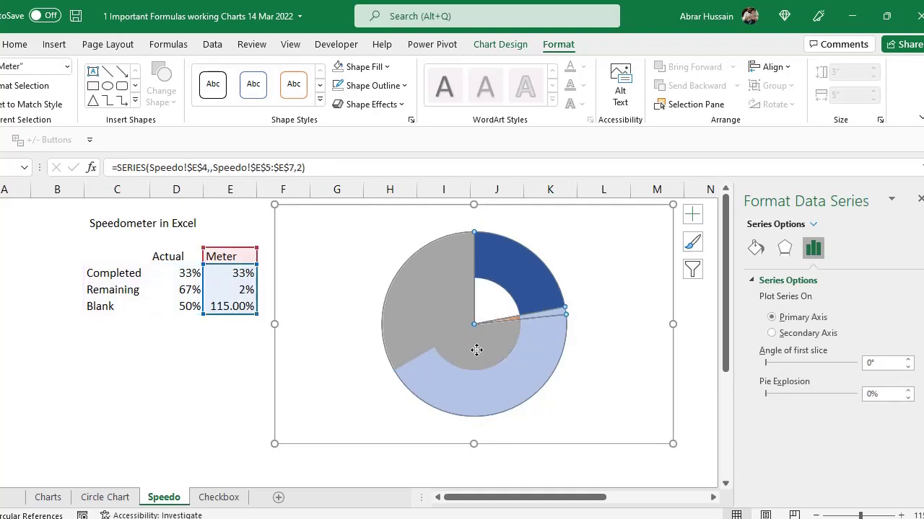
left_click(476, 350)
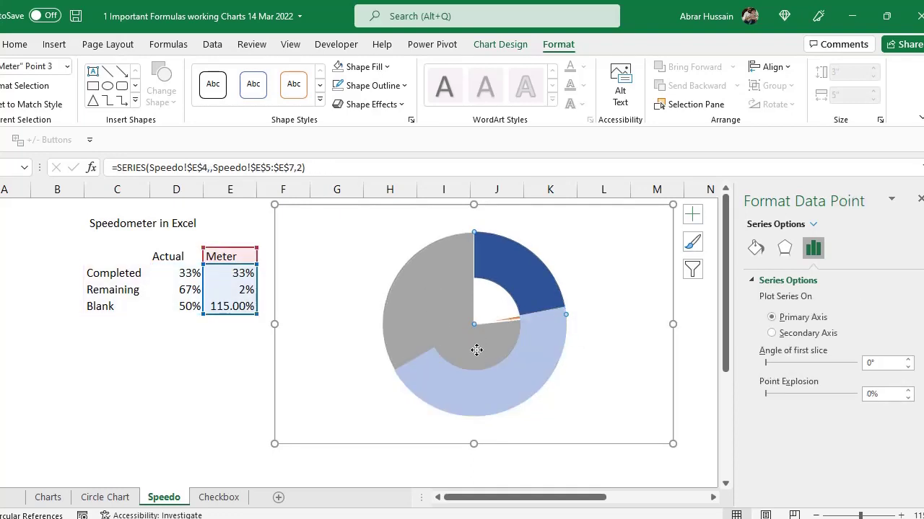
left_click(340, 72)
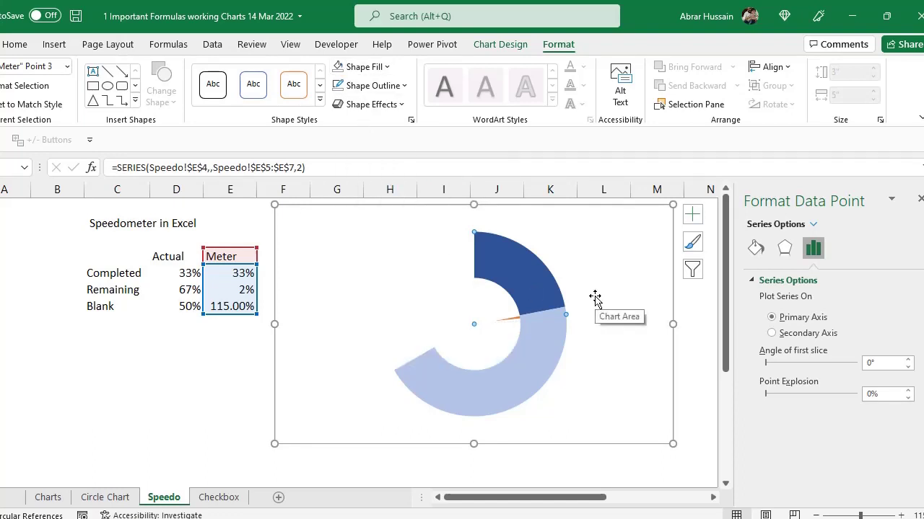
Step: Fill the Meter pie's thin second slice, which forms the needle, with the standard green
left_click(514, 320)
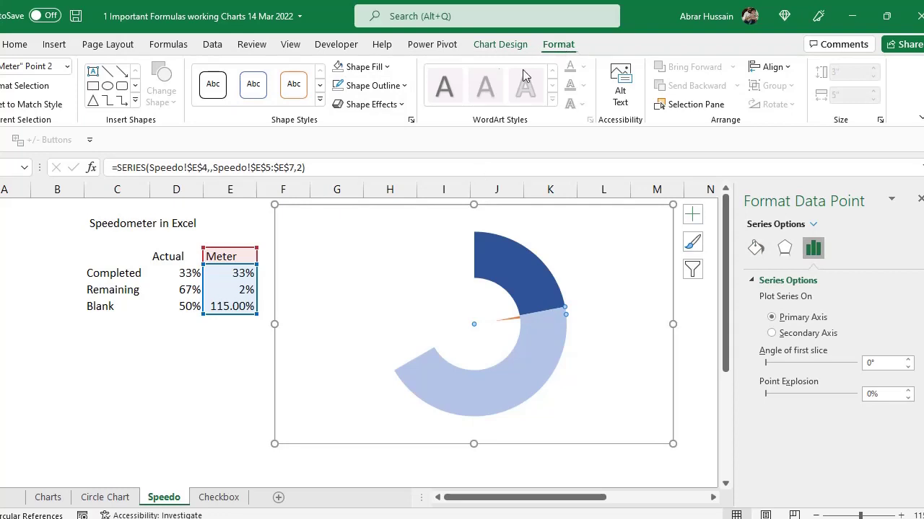
left_click(381, 68)
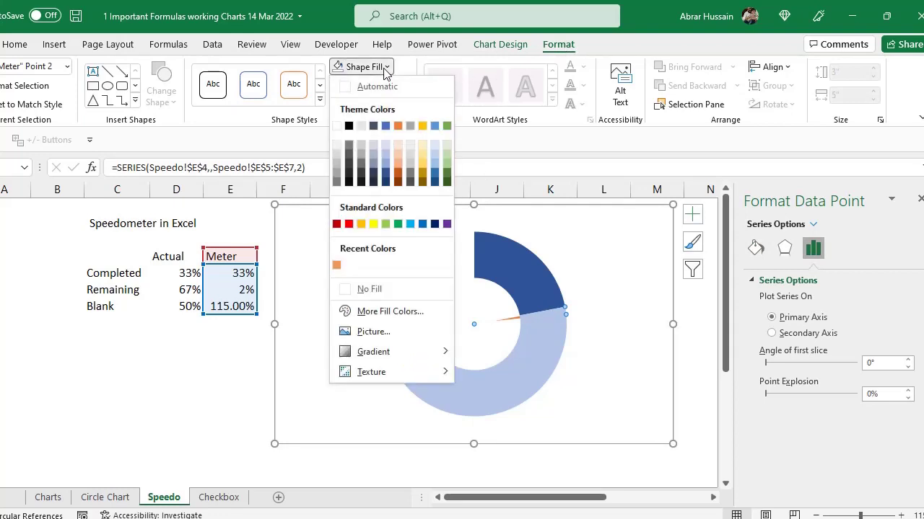
left_click(397, 224)
Step: Set the angle of the first slice of the doughnut series to 240°
left_click(525, 262)
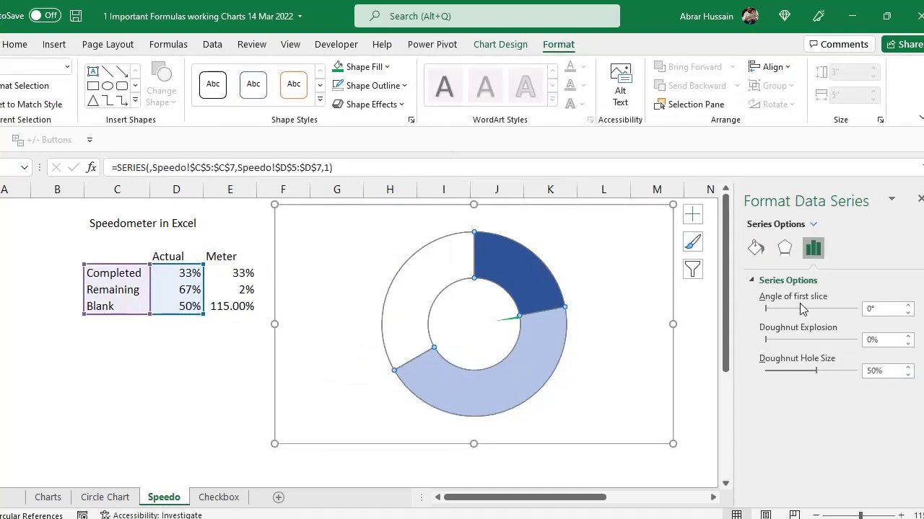
left_click(872, 309)
type("240")
key("Return")
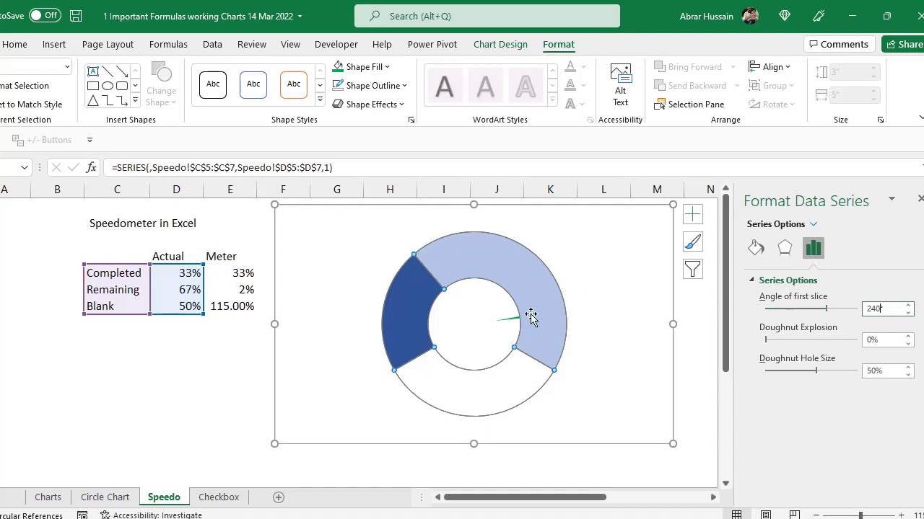
Step: Rotate the Meter pie series by setting its angle of first slice to 240°
left_click(508, 320)
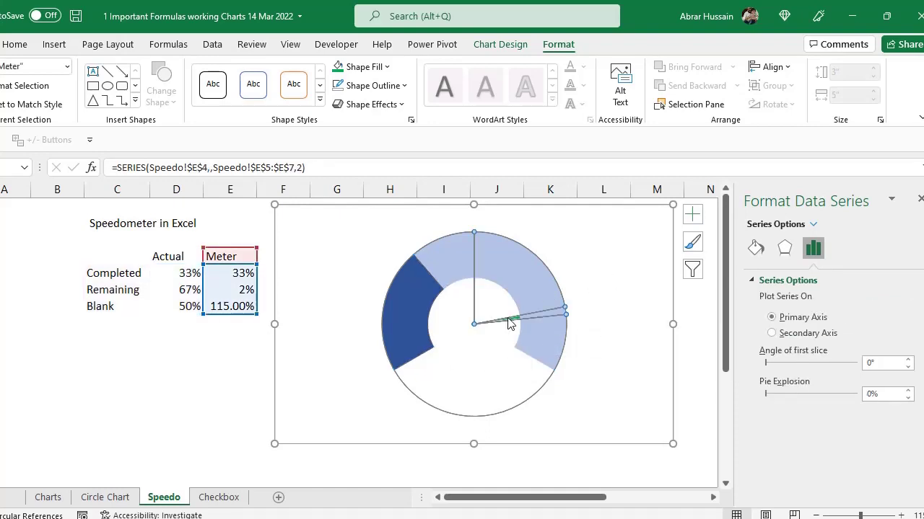
left_click(870, 364)
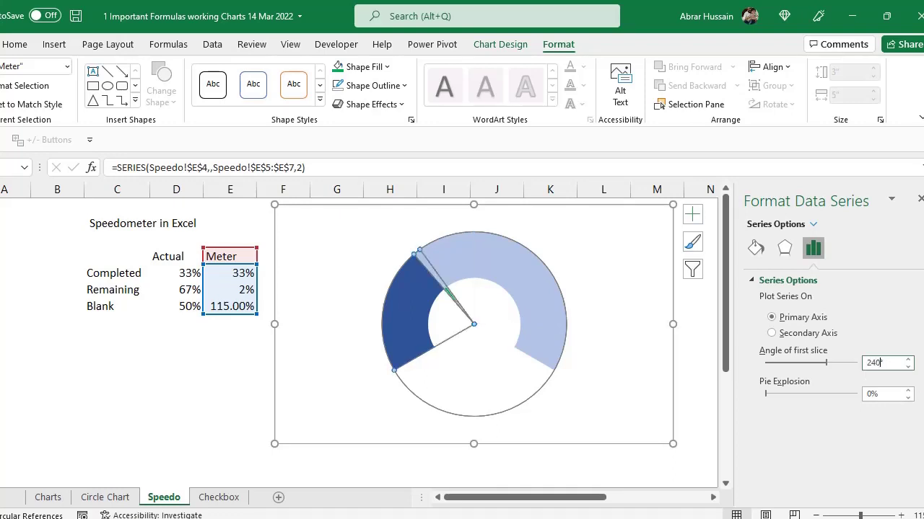
key("Return")
mouse_move(408, 276)
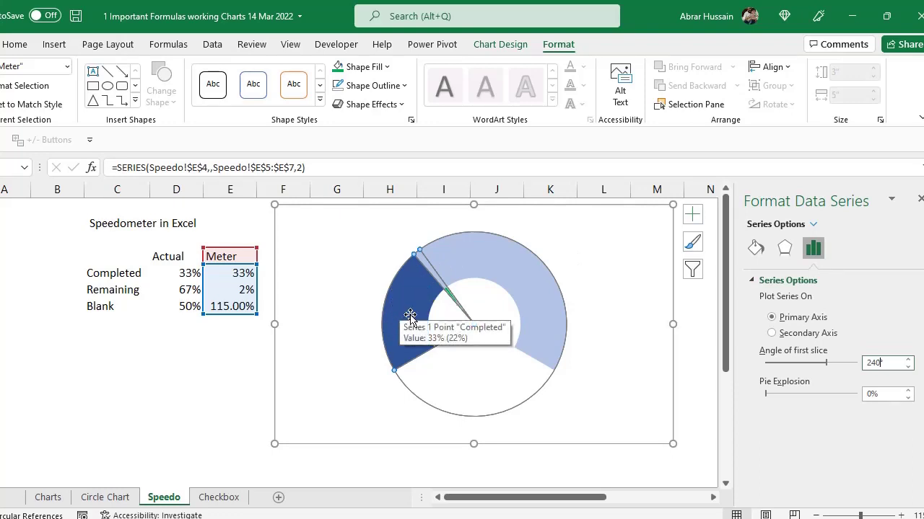
left_click(410, 316)
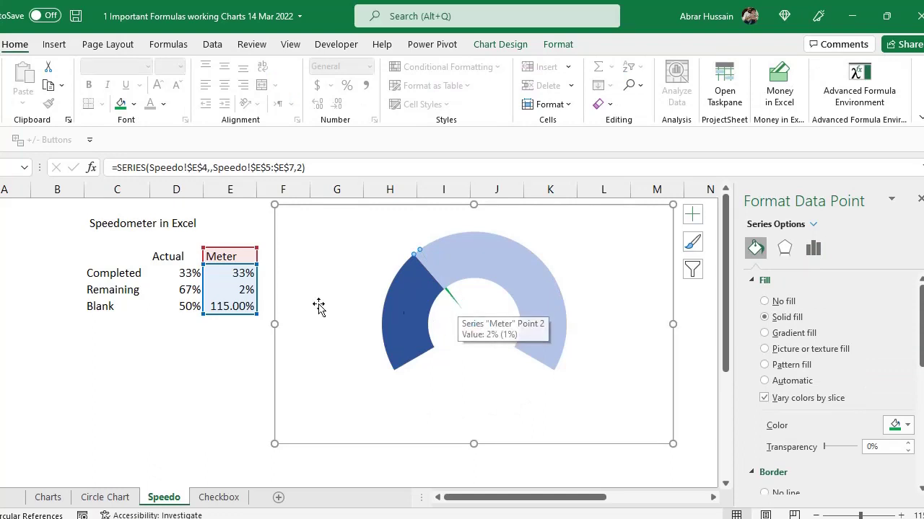
Step: Try wider needle sizes by setting the Meter value in E6 to 3% and to 4%
left_click(243, 290)
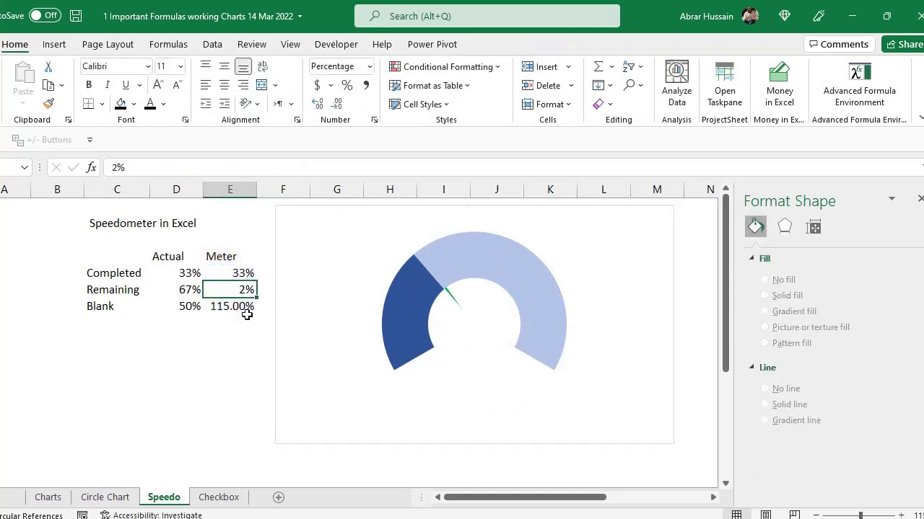
type("3")
left_click(227, 370)
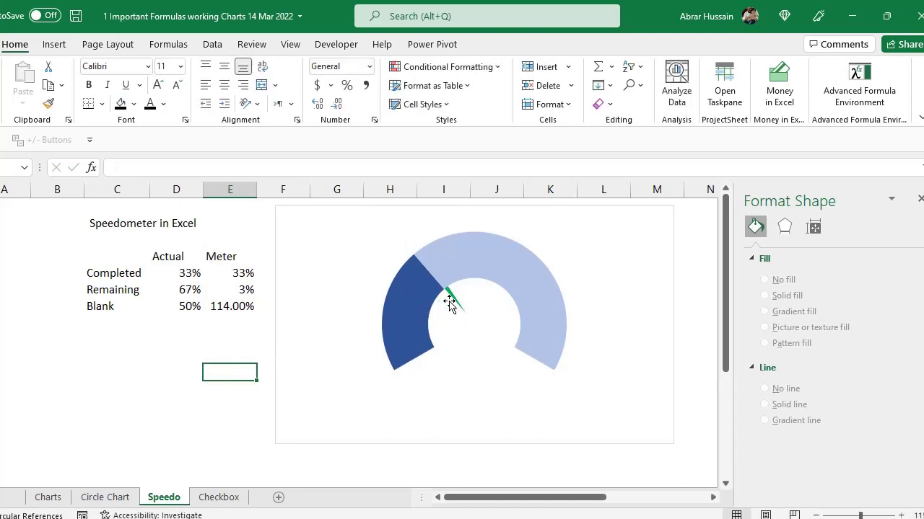
left_click(232, 290)
type("4")
left_click(221, 340)
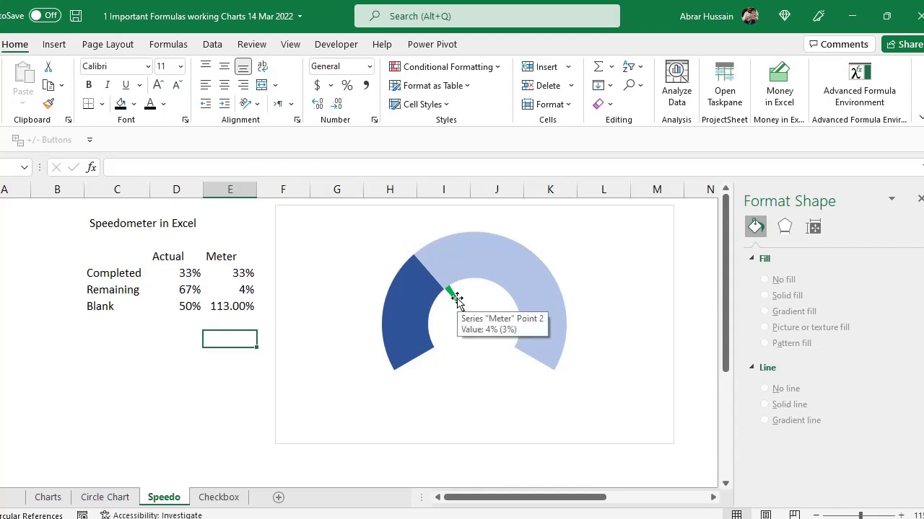
Step: Plot the Meter series on the secondary axis so the needle lies over the doughnut
left_click(457, 299)
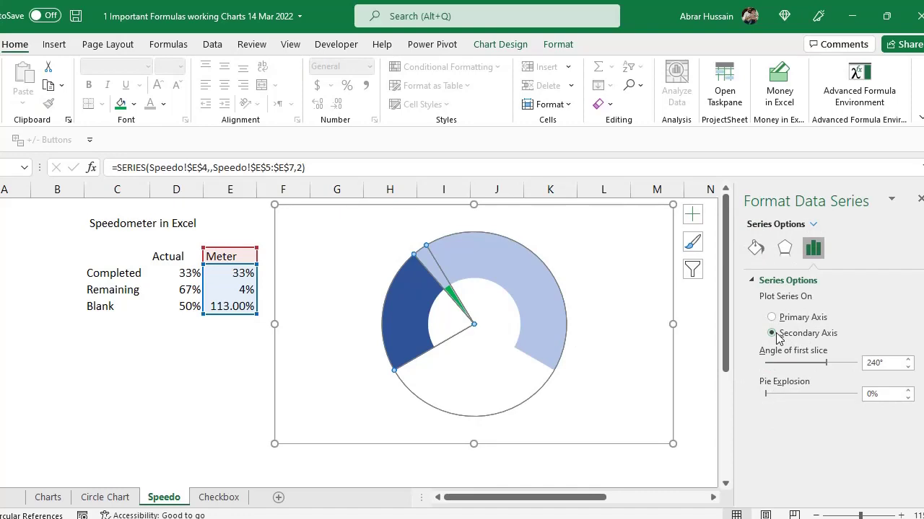
left_click(691, 388)
left_click(449, 288)
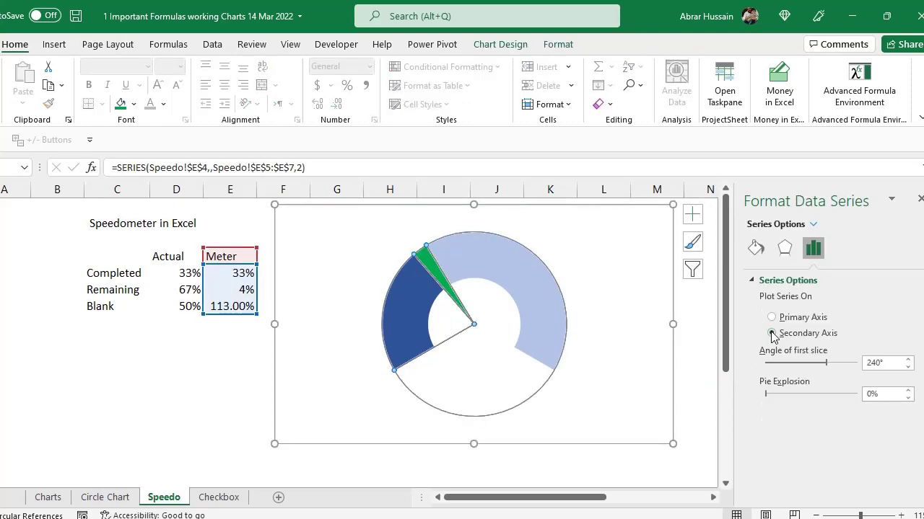
left_click(684, 358)
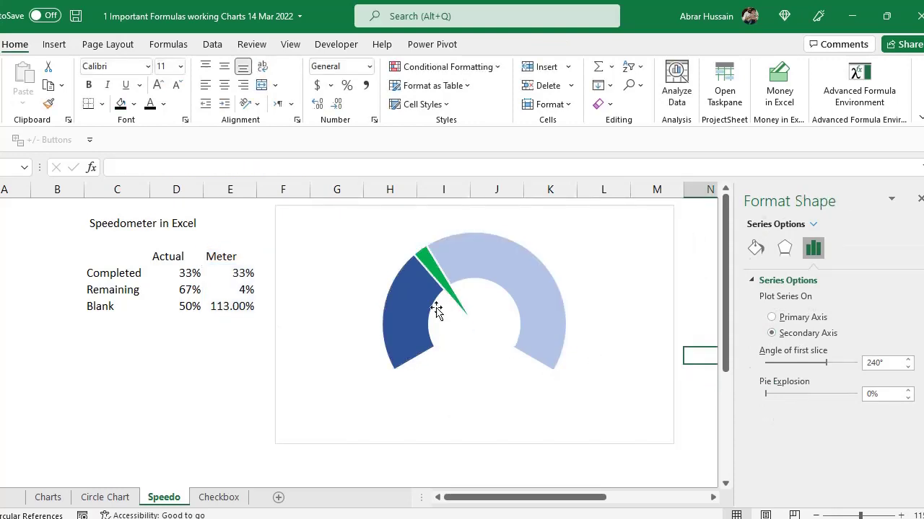
Step: Remove the outline from the Meter pie series
left_click(439, 270)
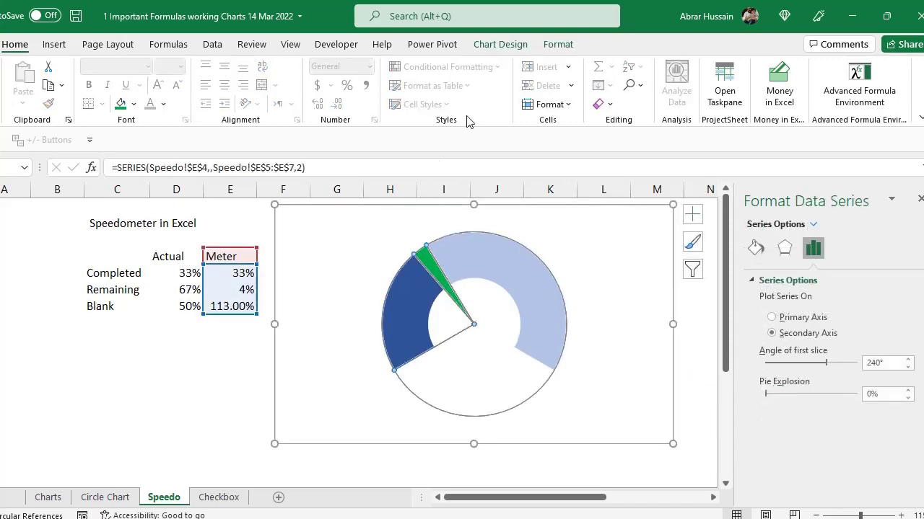
left_click(560, 43)
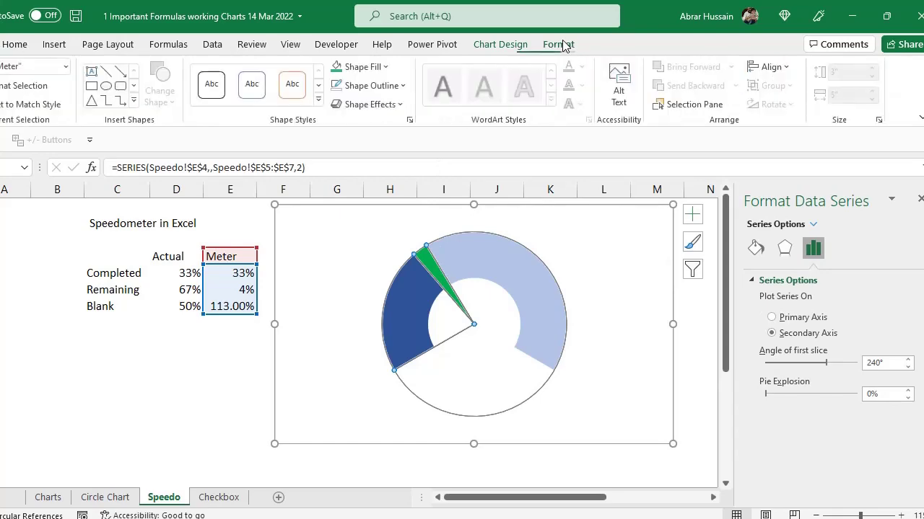
left_click(390, 85)
left_click(353, 313)
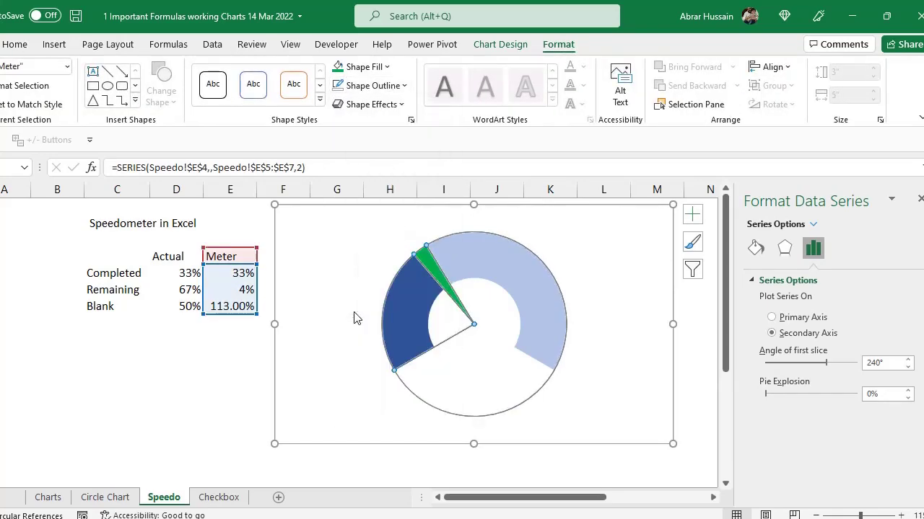
left_click(263, 374)
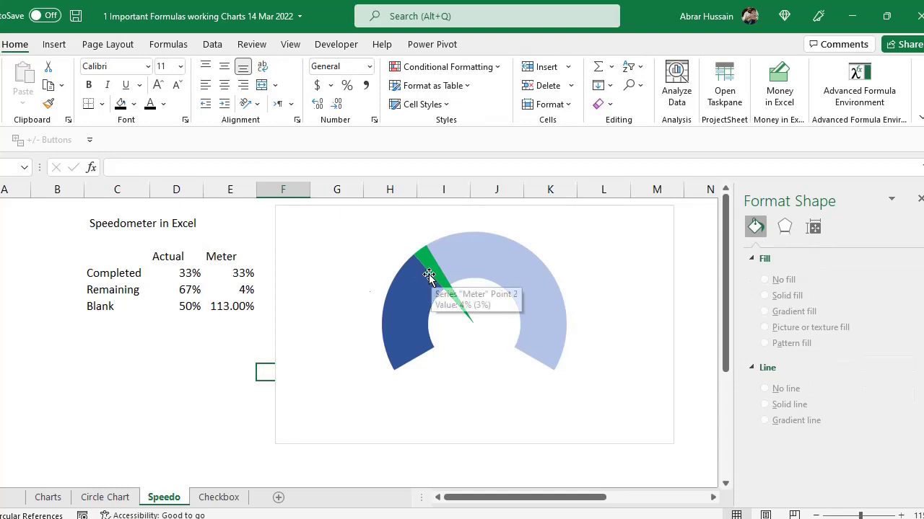
Step: Narrow the needle by setting the Meter value in E6 to 2%
left_click(232, 290)
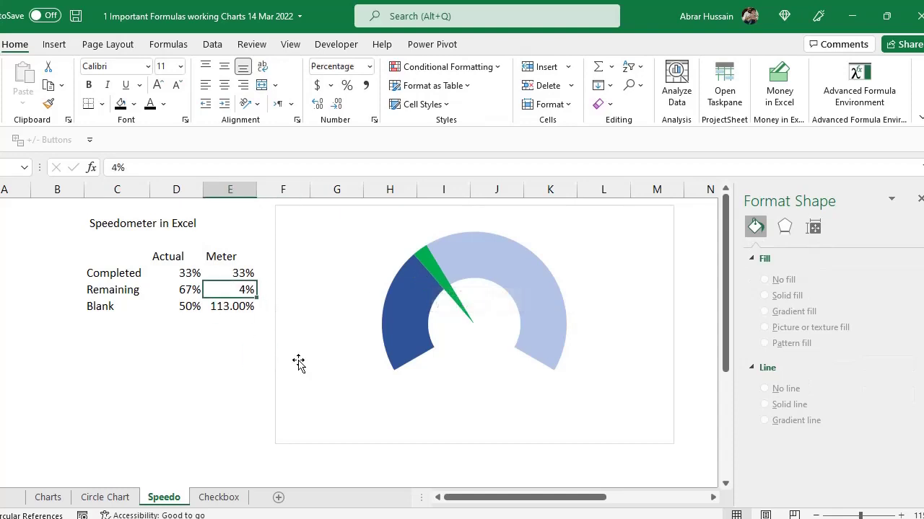
type("2")
left_click(217, 357)
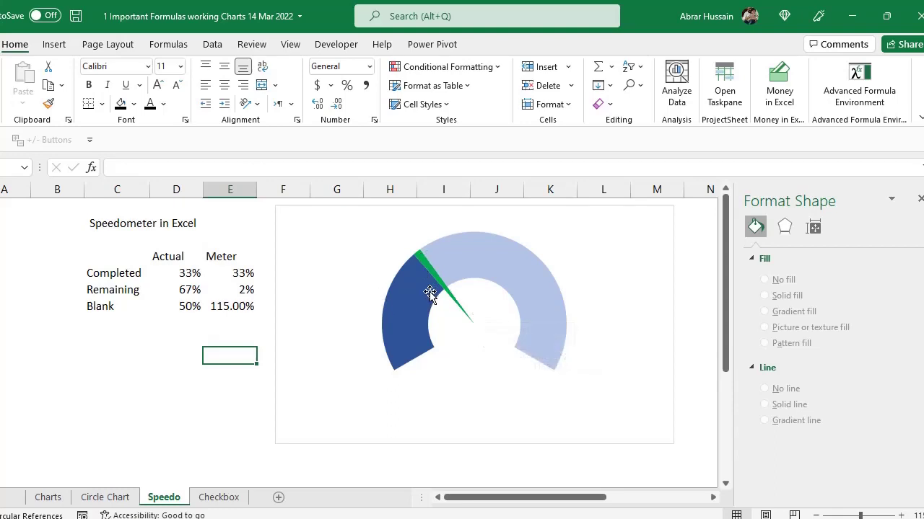
Step: Set the Actual Completed value in D5 to 45% to test the speedometer
left_click(186, 273)
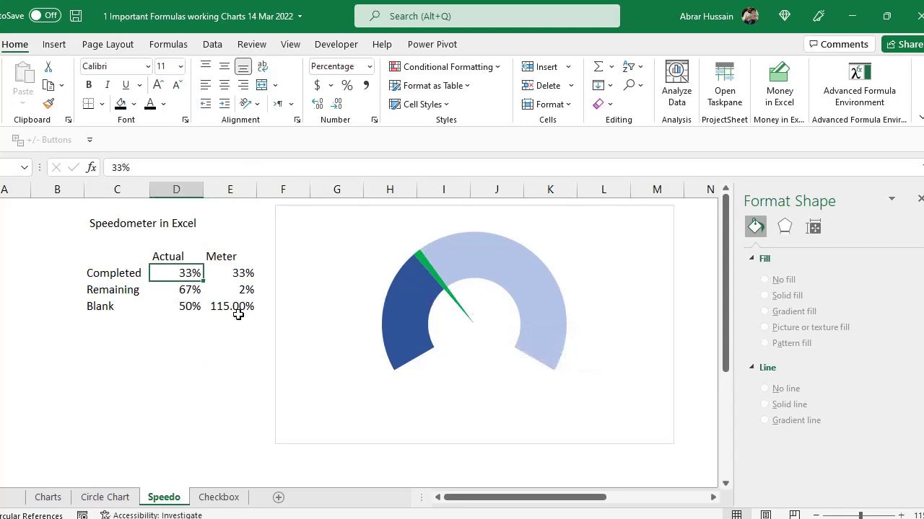
type("45")
key("Return")
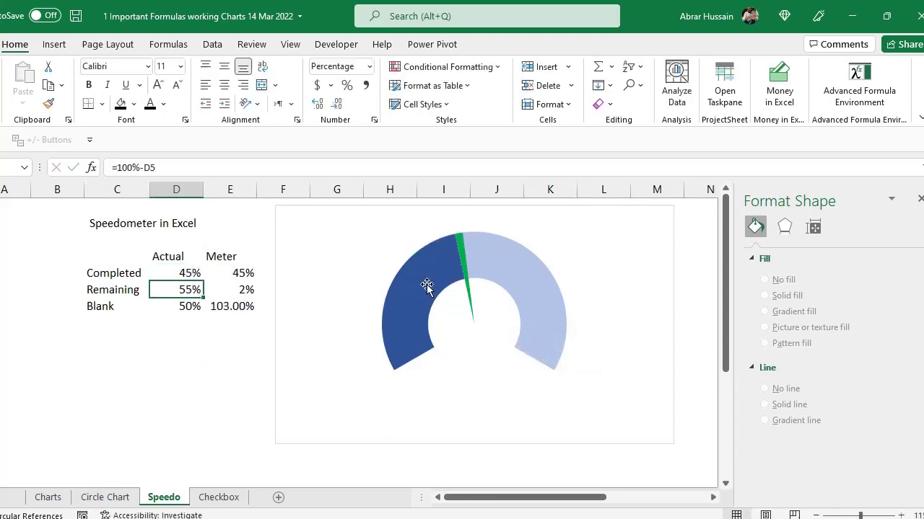
mouse_move(450, 258)
Step: Draw an oval shape about 0.29" high and 0.28" wide over the base of the needle at the doughnut's centre
left_click(56, 46)
key("ctrl+t")
left_click(124, 104)
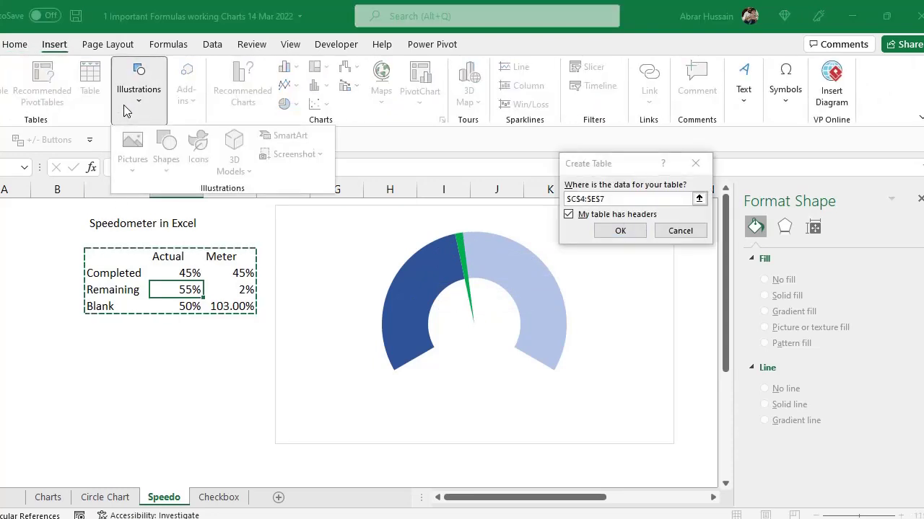
key("Escape")
left_click(166, 151)
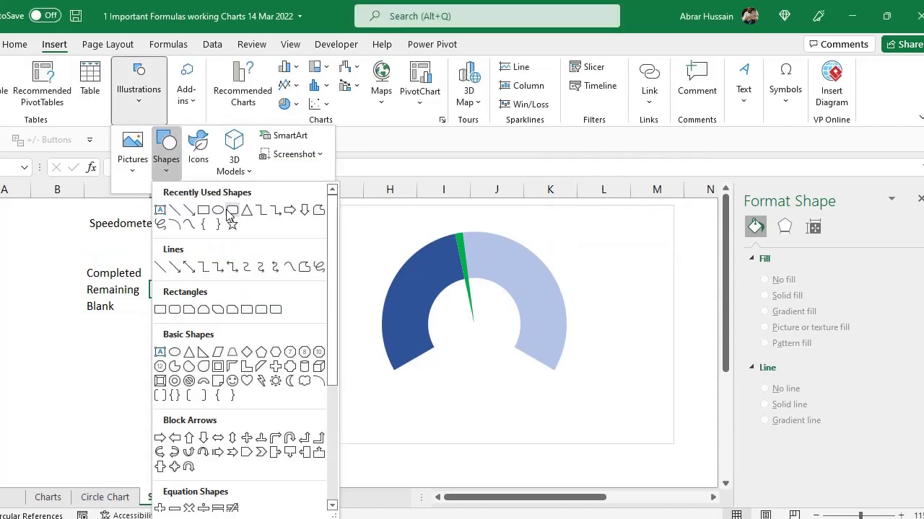
left_click(218, 211)
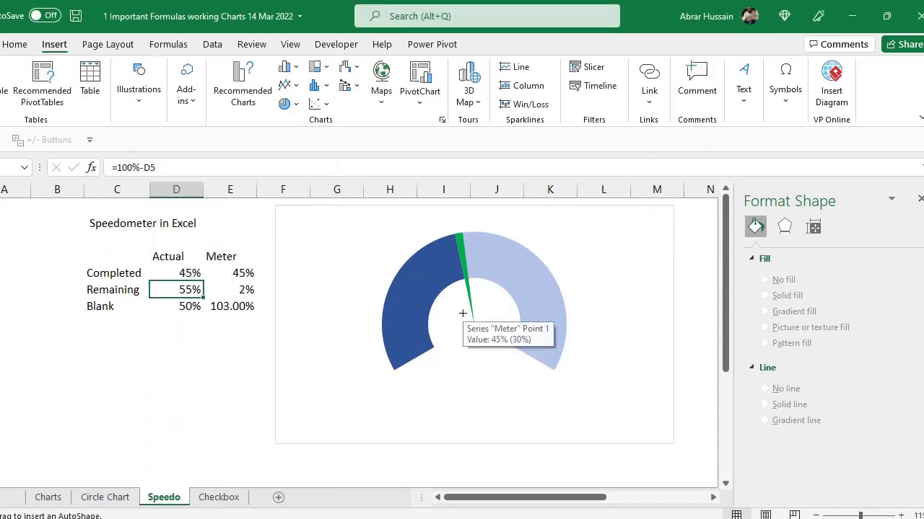
left_click_drag(465, 309, 489, 333)
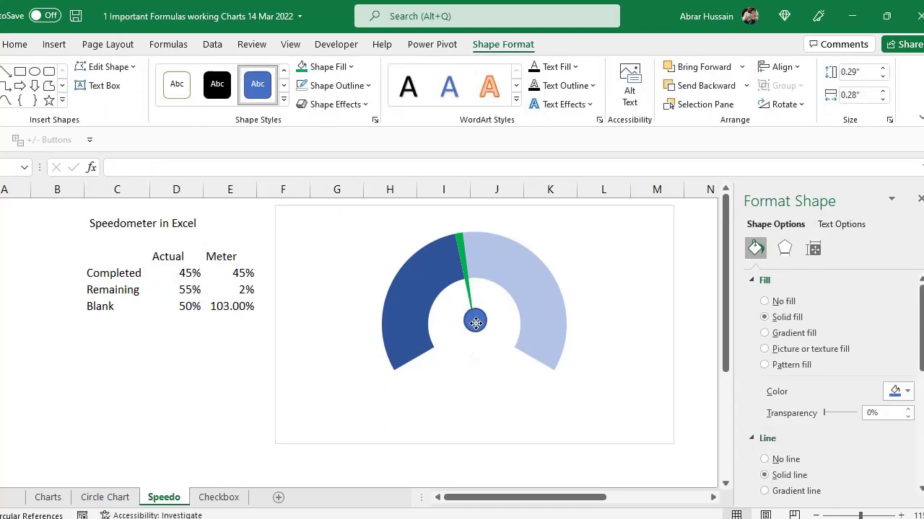
Step: Remove the outline from the hub oval and fill it with a dark blue theme shade
left_click(473, 323)
left_click(305, 92)
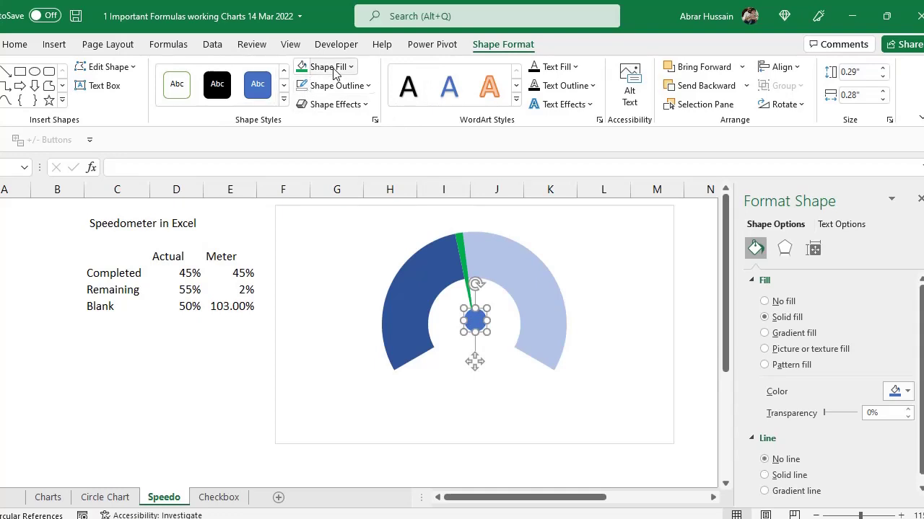
left_click(328, 67)
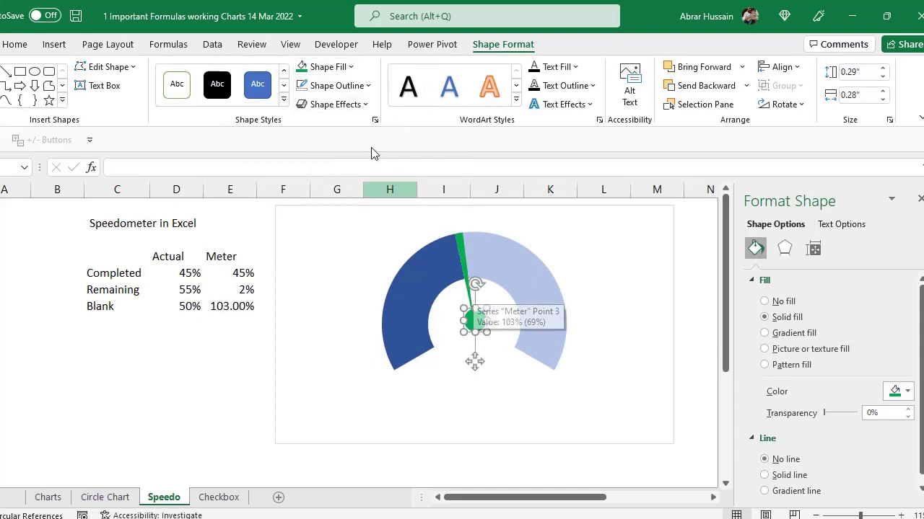
left_click(351, 66)
key("Escape")
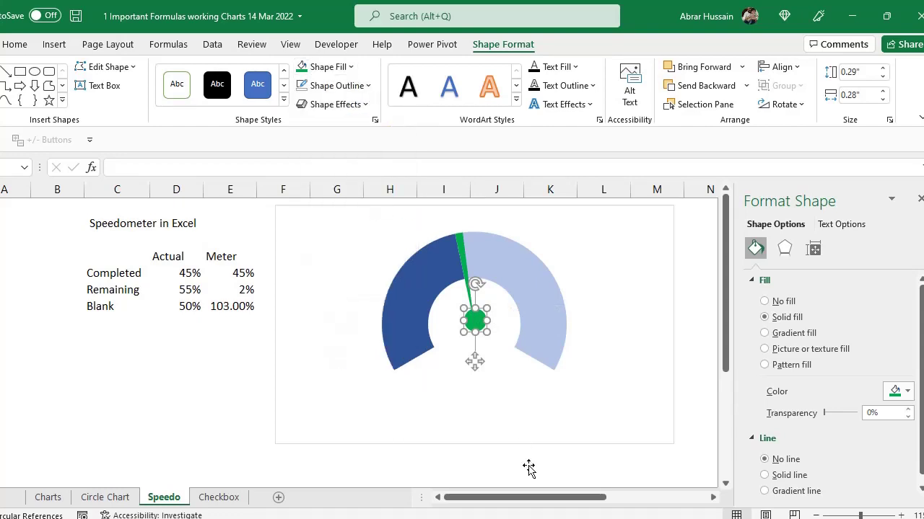
left_click(325, 67)
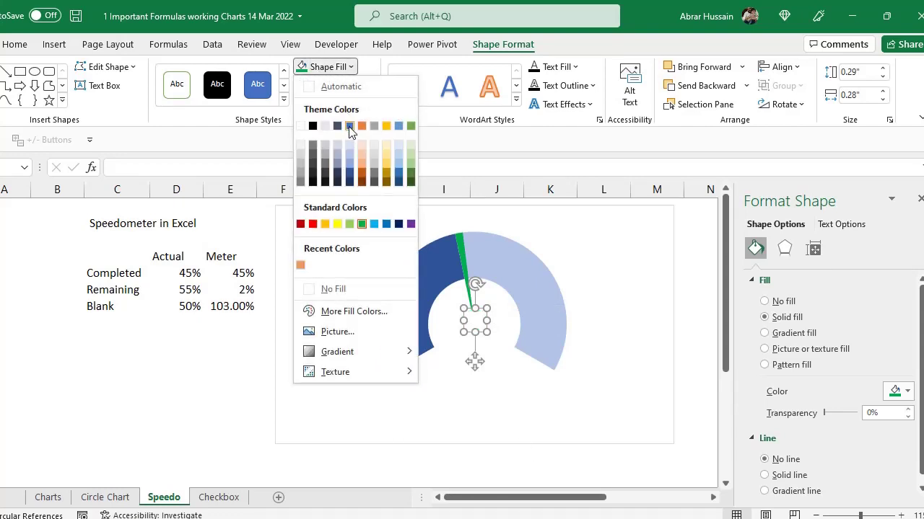
left_click(349, 170)
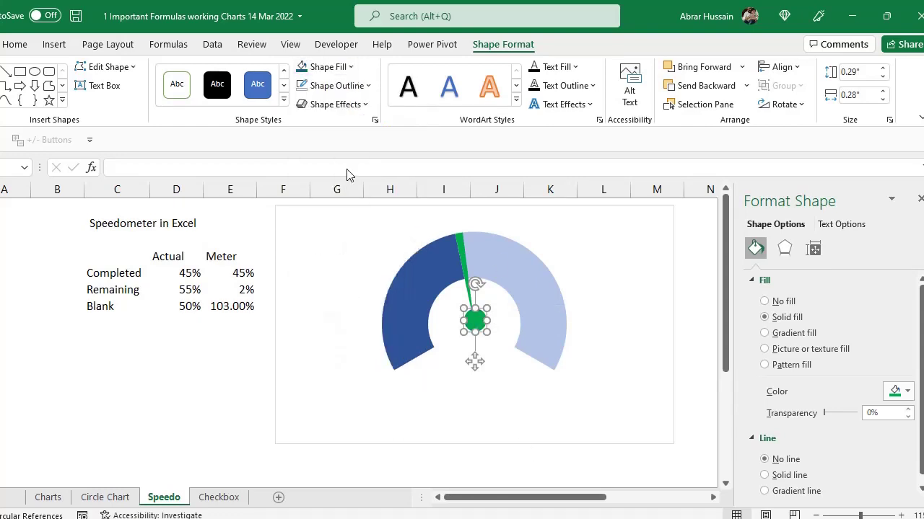
Step: Fill the needle slice of the Meter pie with the same dark blue as the hub
left_click(462, 249)
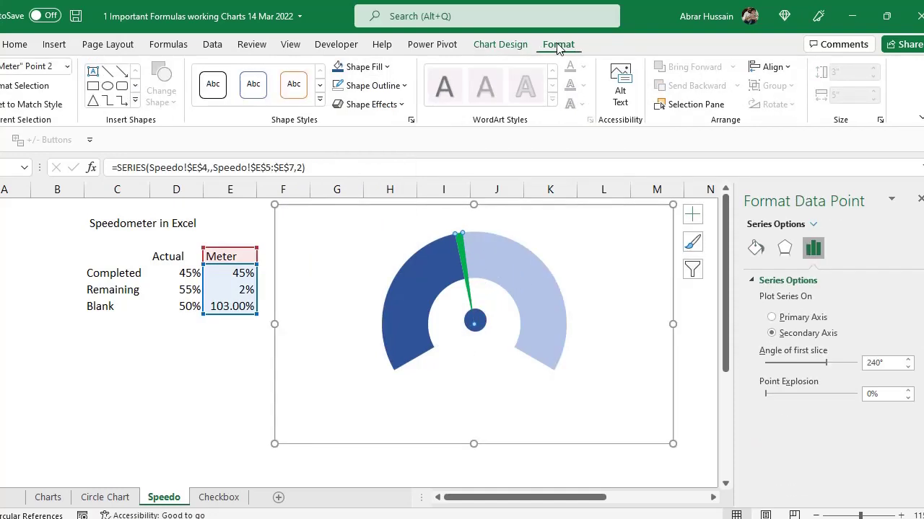
left_click(339, 70)
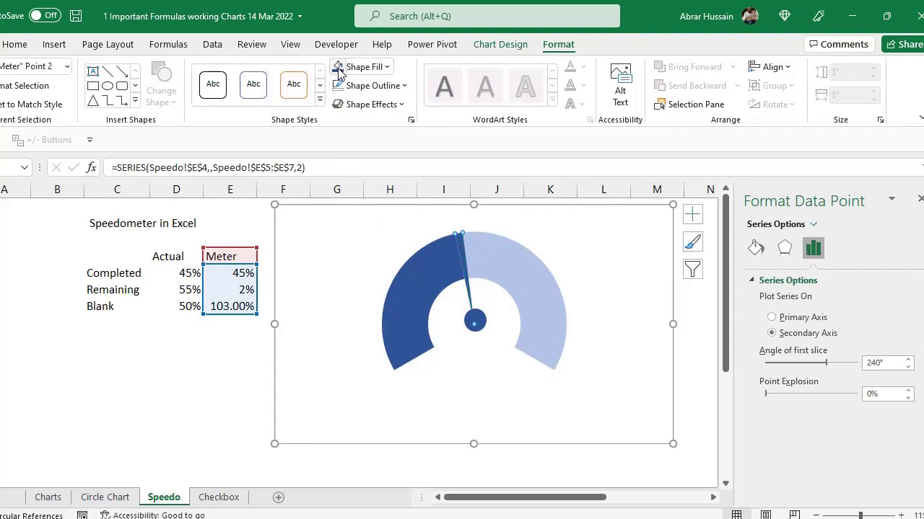
left_click(364, 66)
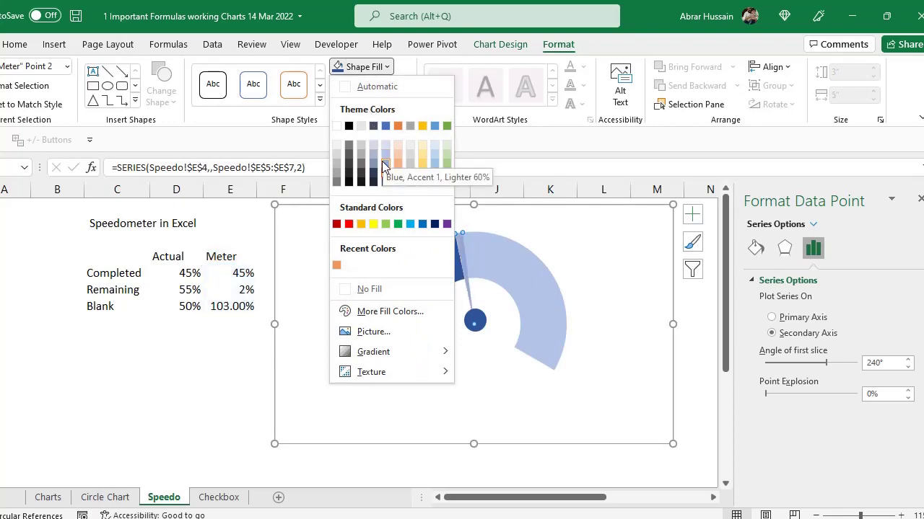
Step: Apply the second Preset shape effect to the hub circle for a raised 3-D look
left_click(474, 318)
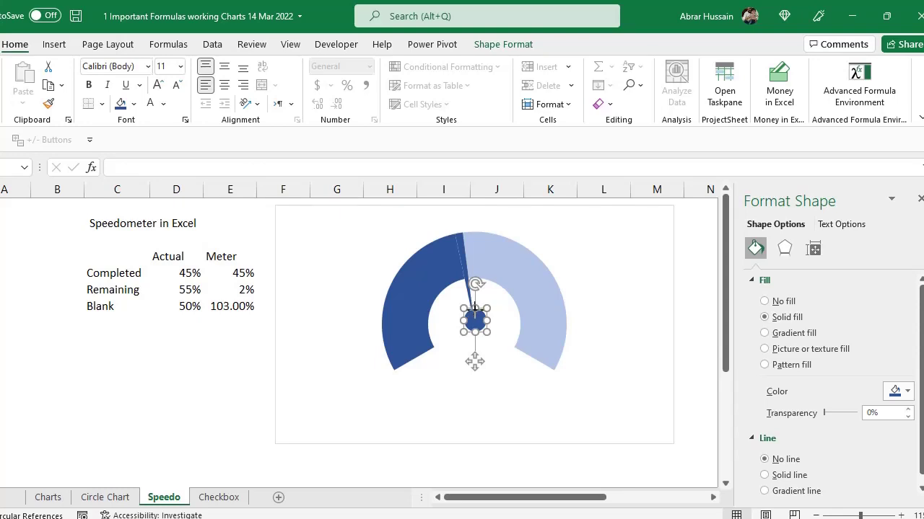
left_click(499, 44)
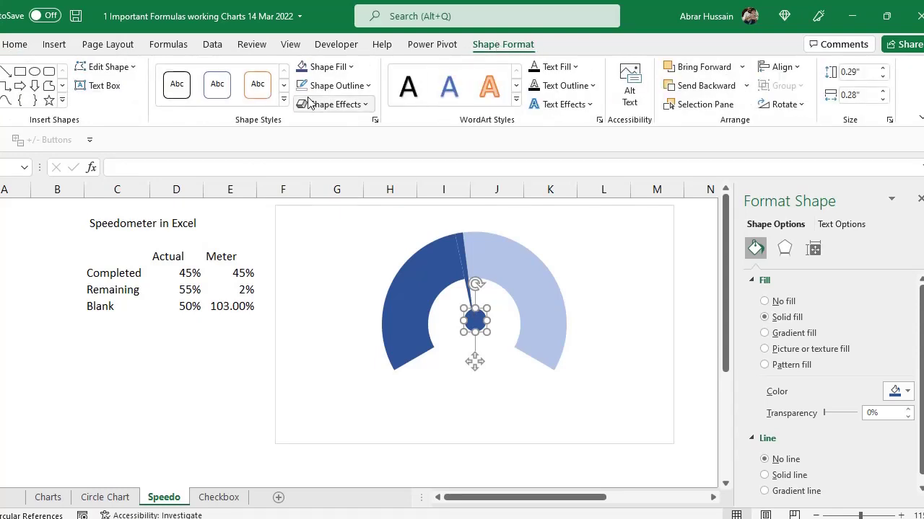
left_click(335, 104)
mouse_move(334, 135)
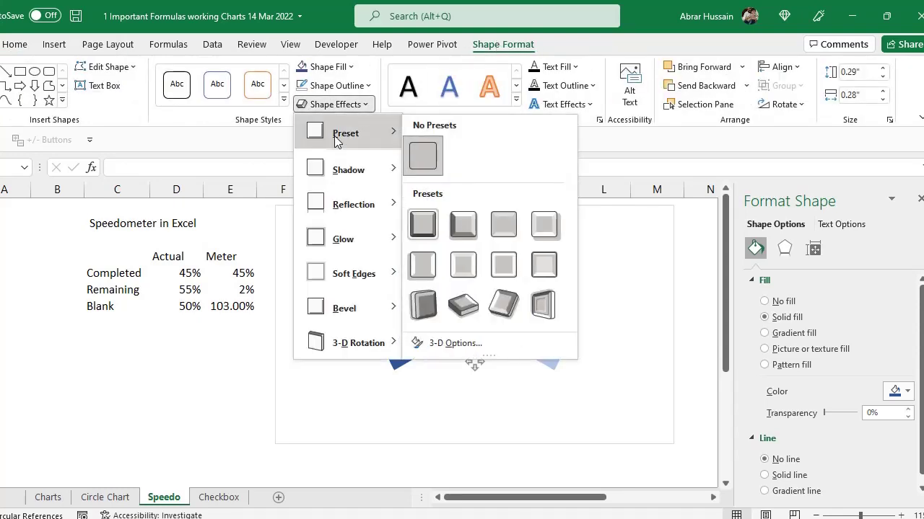
left_click(464, 223)
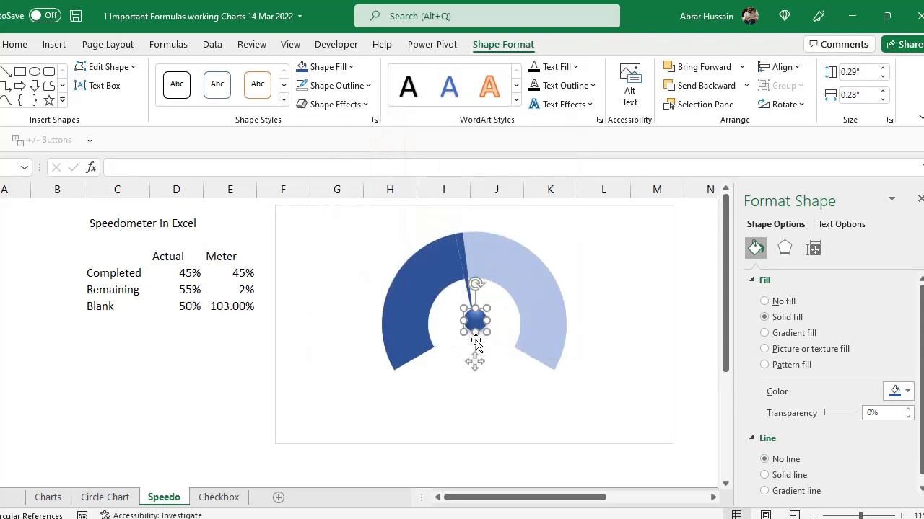
left_click(619, 339)
left_click(483, 329)
left_click(187, 368)
left_click(473, 324)
left_click(166, 357)
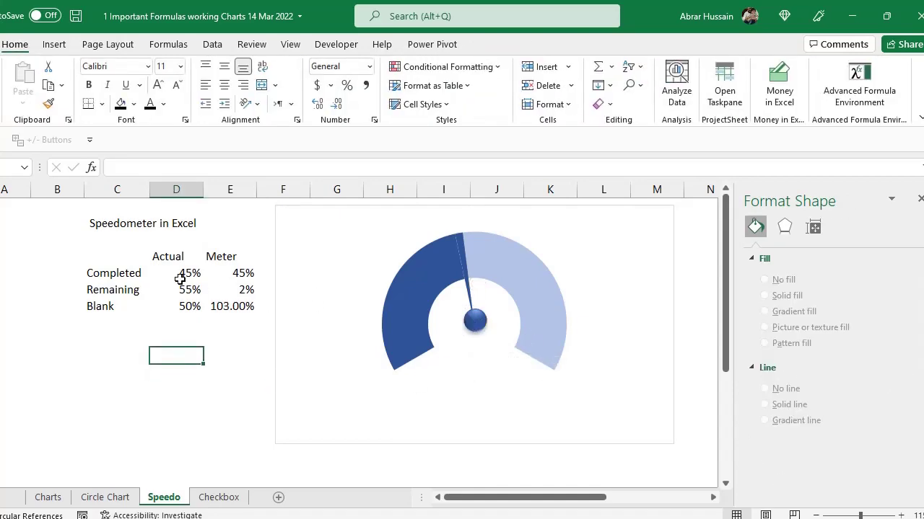
Step: Set the Actual Completed value in D5 to 55%
left_click(179, 275)
type("55")
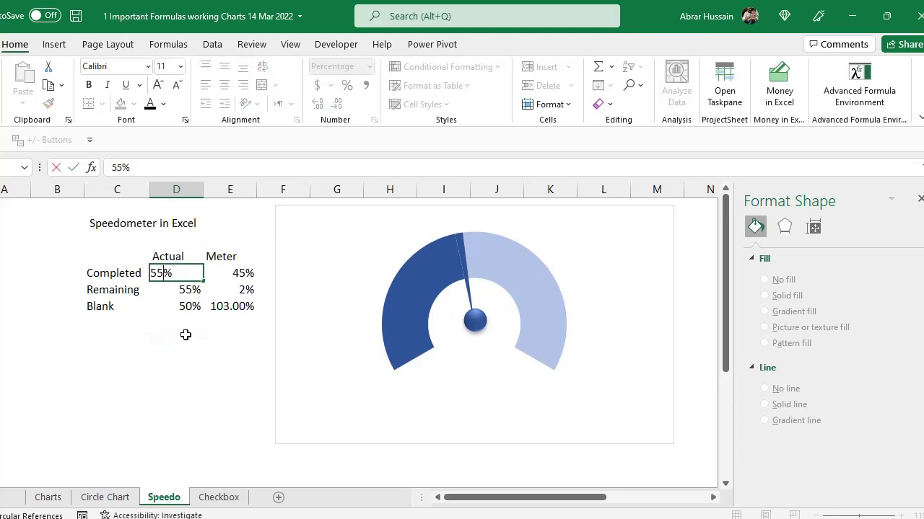
left_click(185, 338)
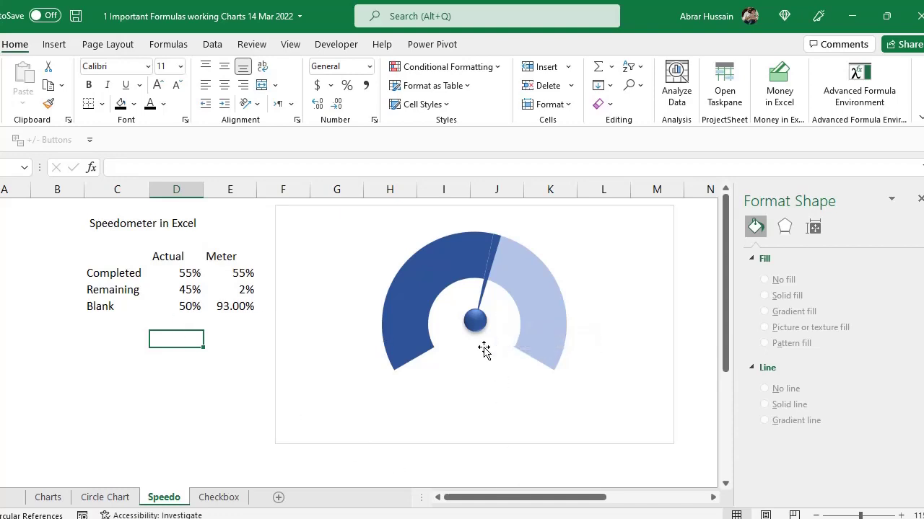
Step: Draw a rounded rectangle about 0.31" high and 0.86" wide inside the chart, just below the hub circle
left_click(335, 238)
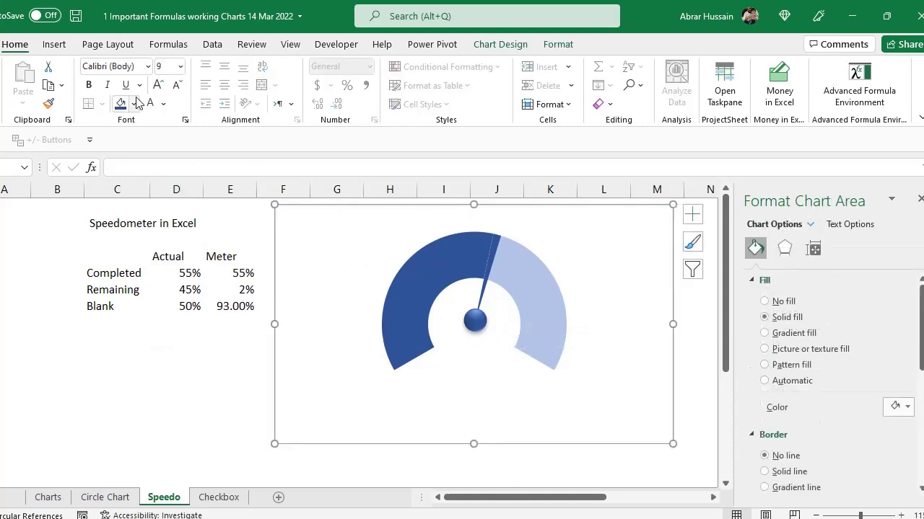
left_click(55, 46)
left_click(139, 90)
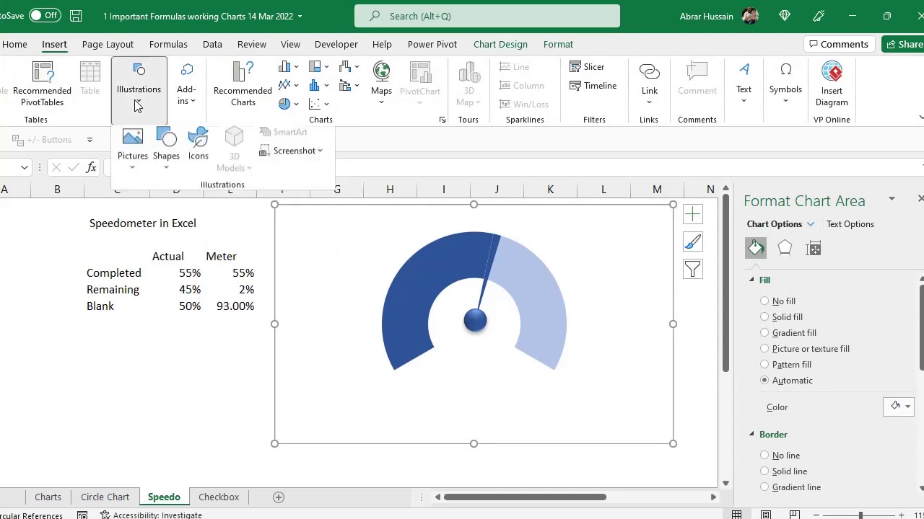
left_click(166, 160)
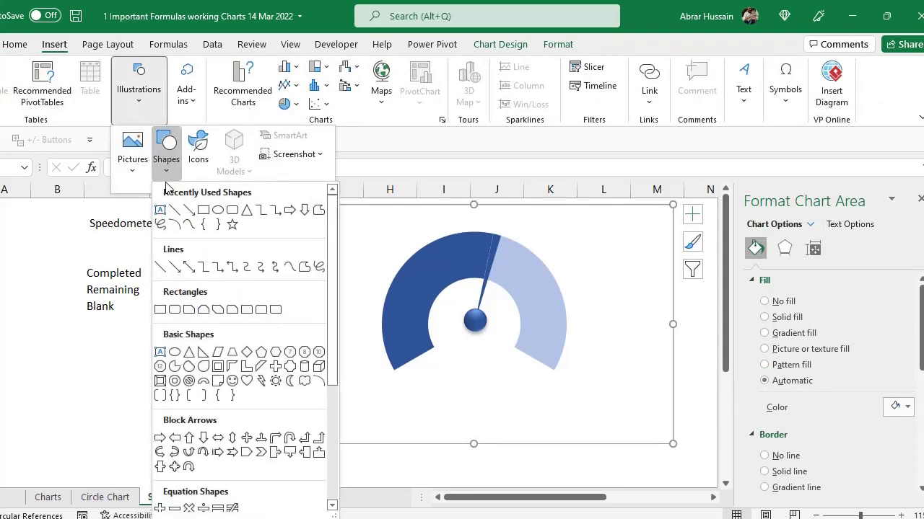
left_click(232, 210)
left_click_drag(440, 333, 509, 366)
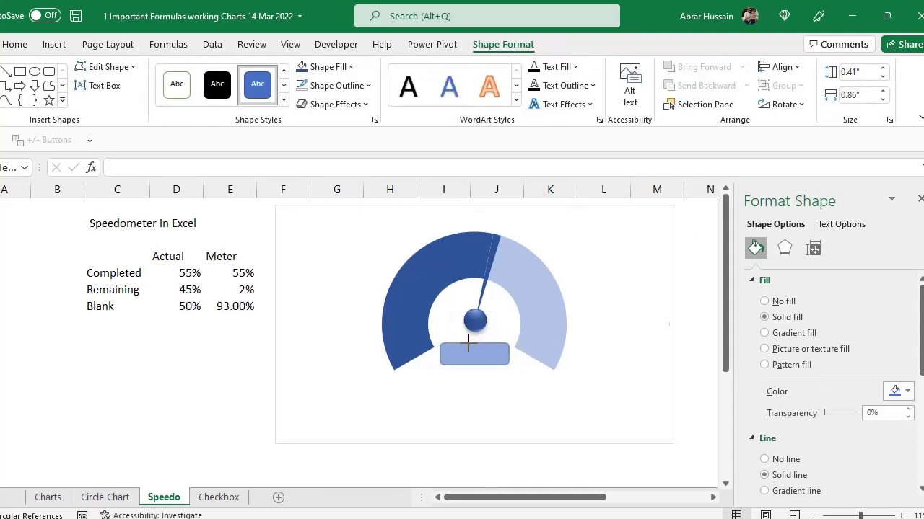
left_click_drag(468, 344, 469, 340)
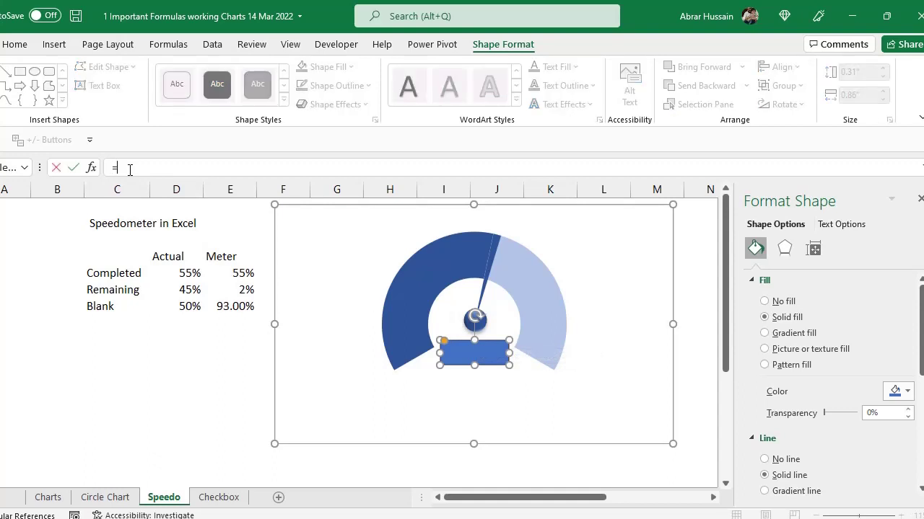
Step: Link the rounded rectangle's text to the Completed percentage with =Speedo!$D$5 and centre it horizontally
left_click(184, 274)
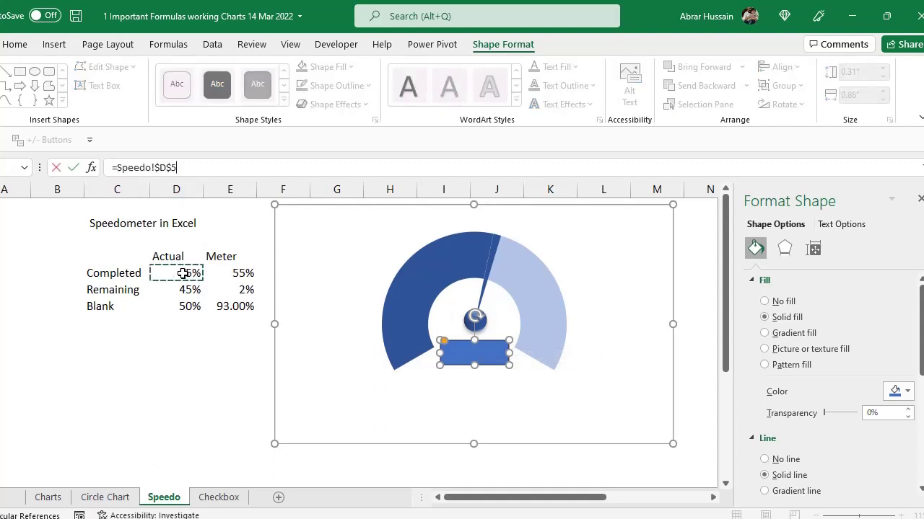
key("Return")
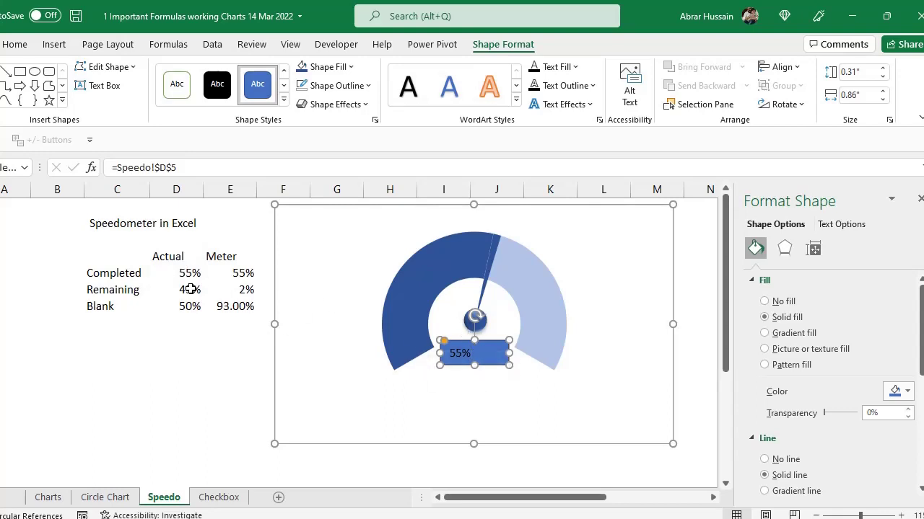
left_click(9, 42)
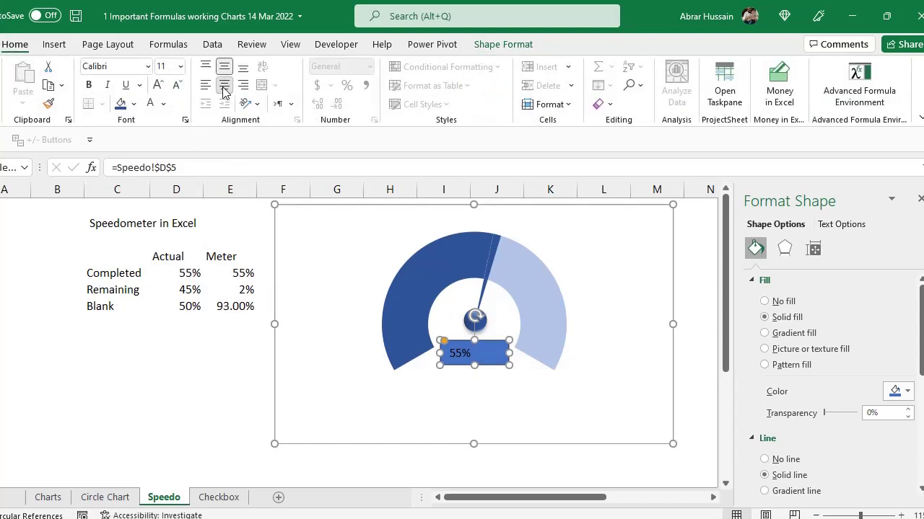
left_click(224, 84)
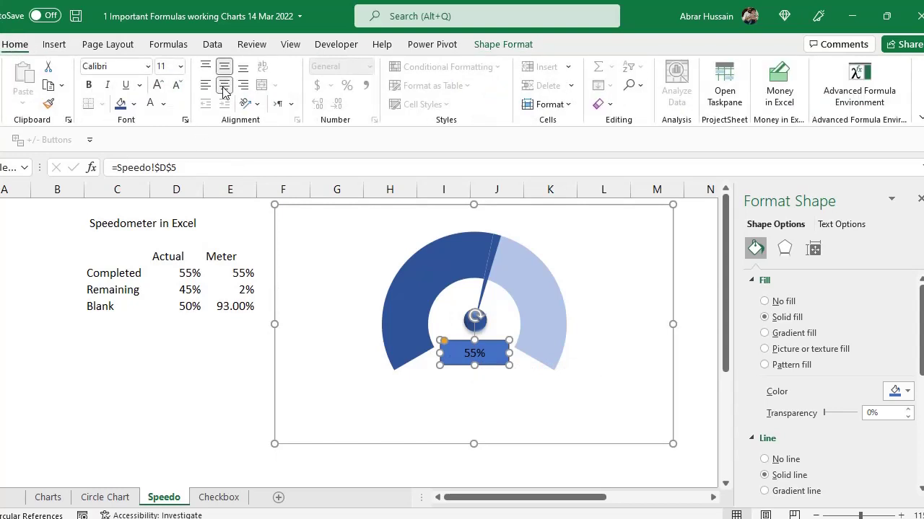
Step: Format the percentage text in the rounded rectangle as 16 pt, bold and white
left_click(158, 85)
left_click(158, 84)
left_click(158, 84)
left_click(158, 85)
left_click(158, 84)
left_click(174, 85)
left_click(175, 85)
key("ctrl+b")
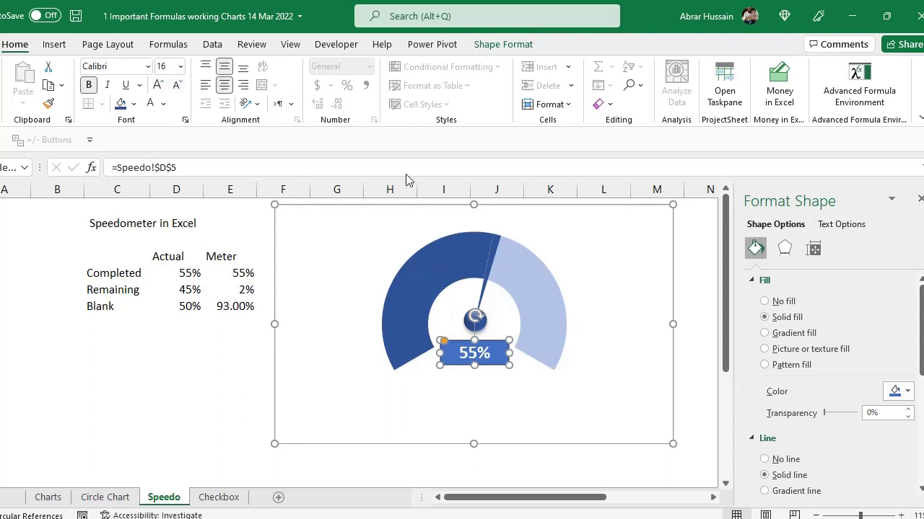
Step: Remove the outline from the rounded rectangle that holds the percentage
left_click(503, 48)
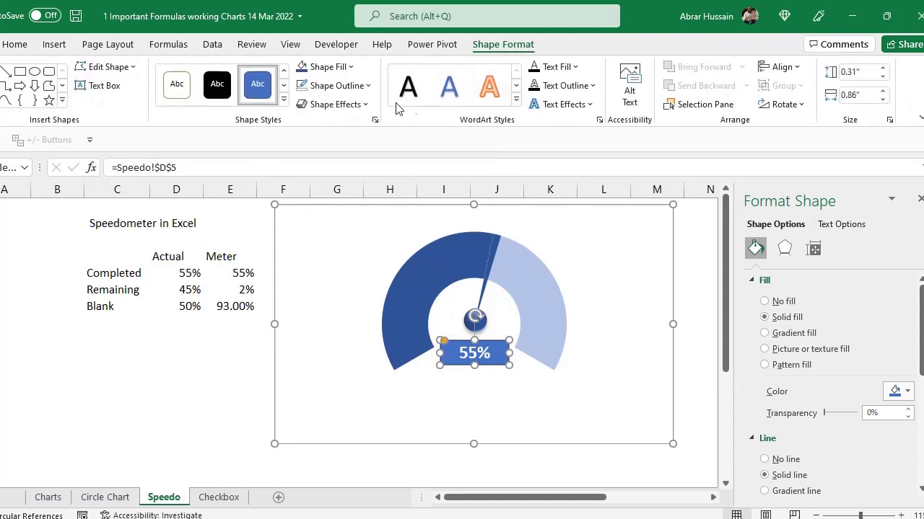
left_click(303, 88)
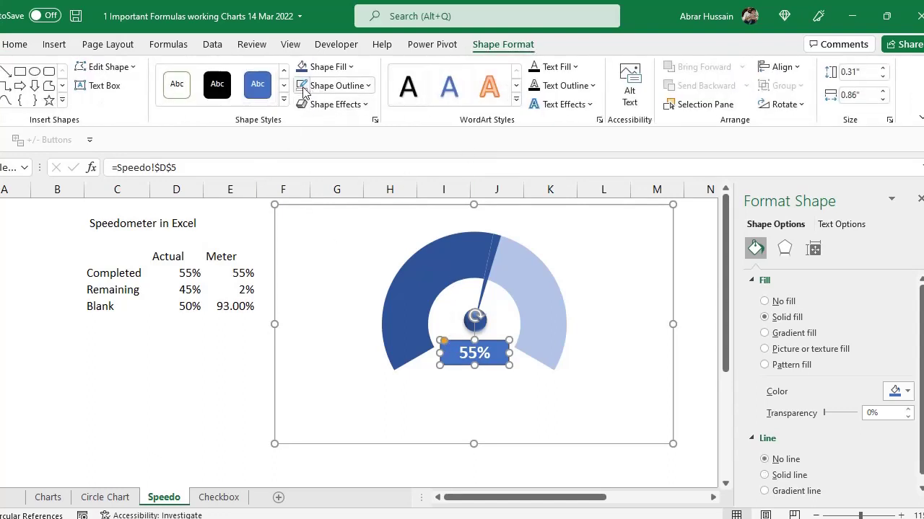
left_click(153, 360)
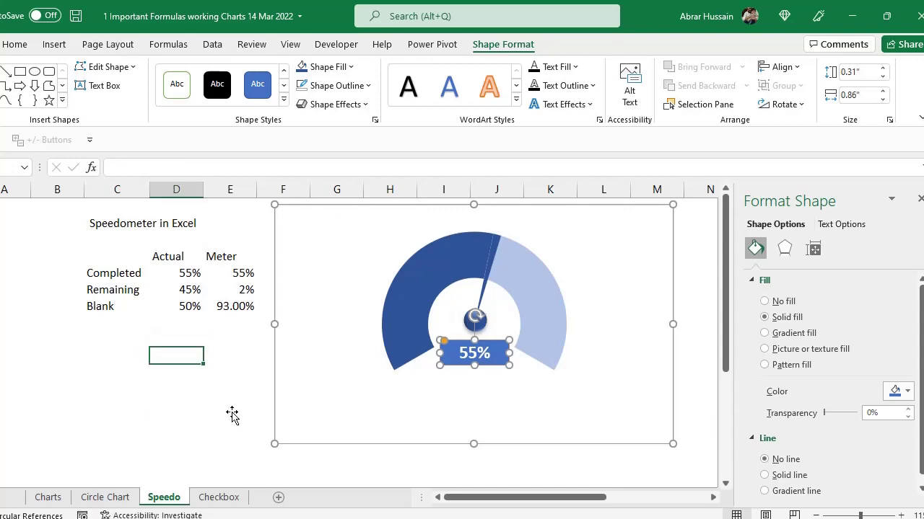
Step: Try an orange glow effect on the rounded percentage rectangle
left_click(495, 367)
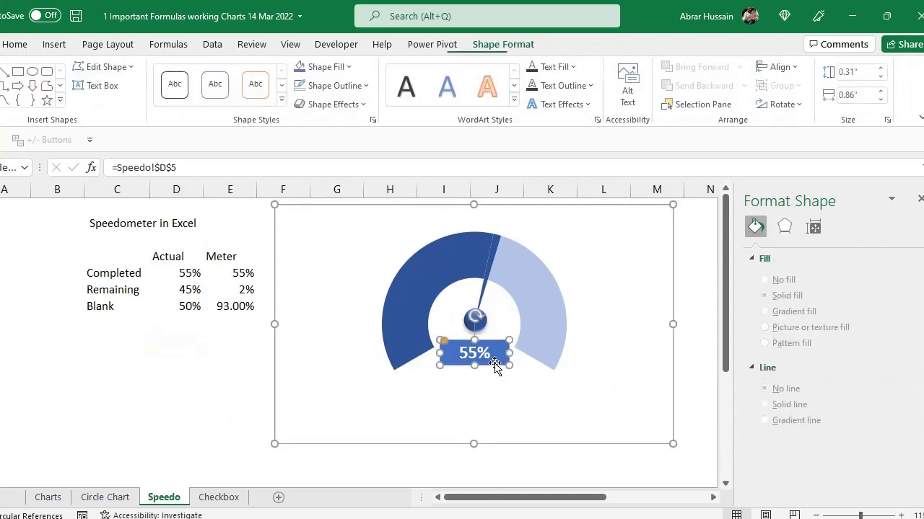
left_click(337, 105)
mouse_move(333, 243)
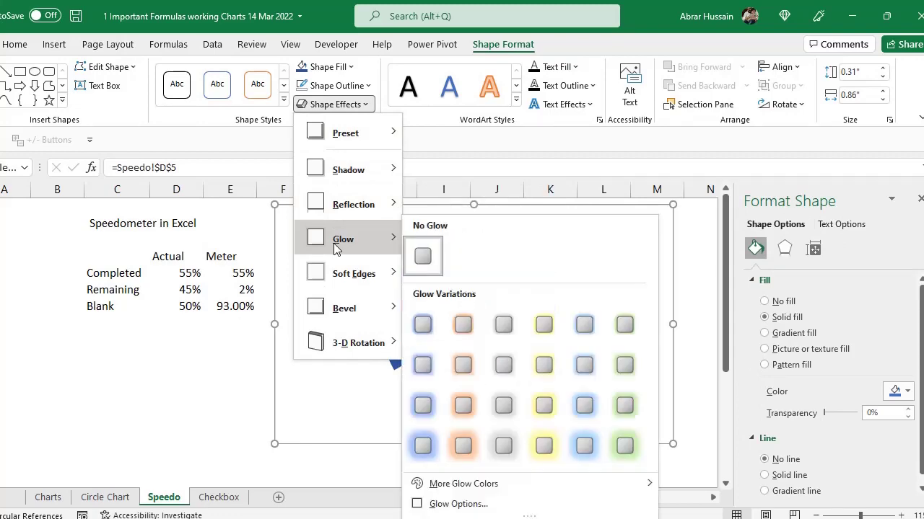
left_click(473, 366)
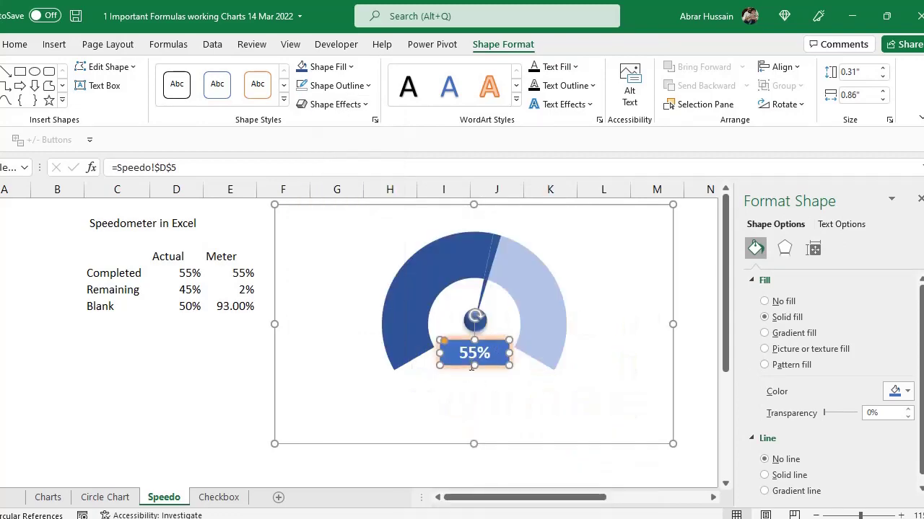
left_click(195, 378)
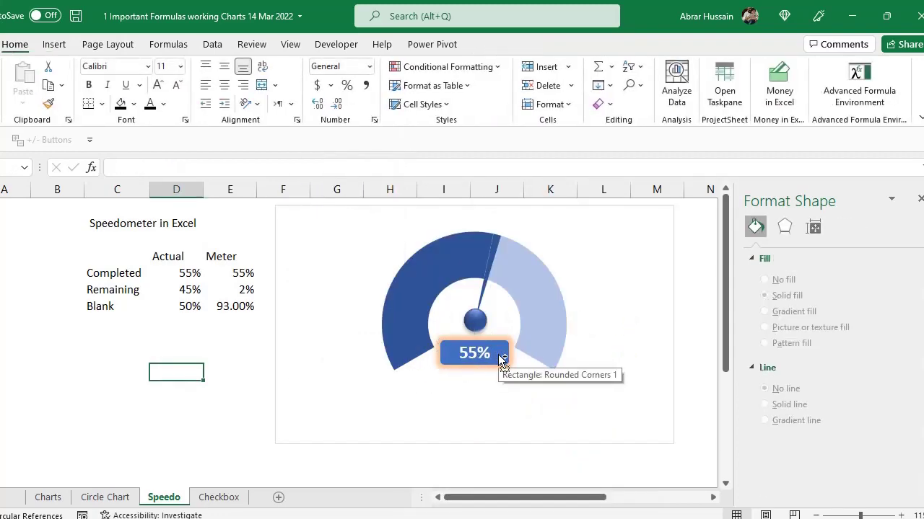
left_click(502, 359)
left_click(424, 281)
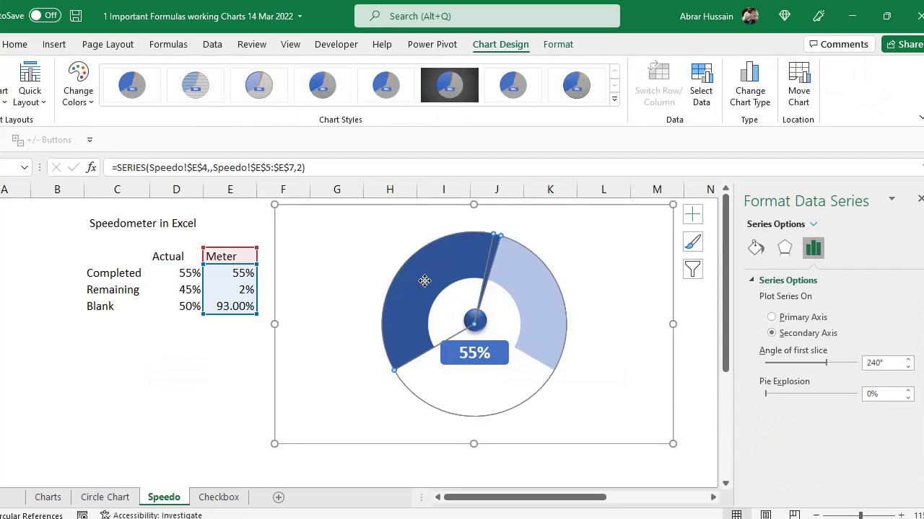
left_click(131, 422)
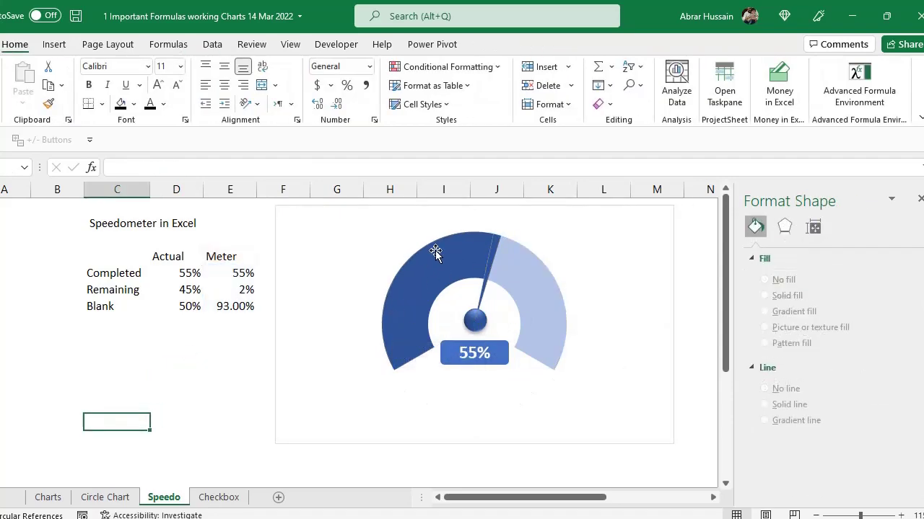
mouse_move(433, 265)
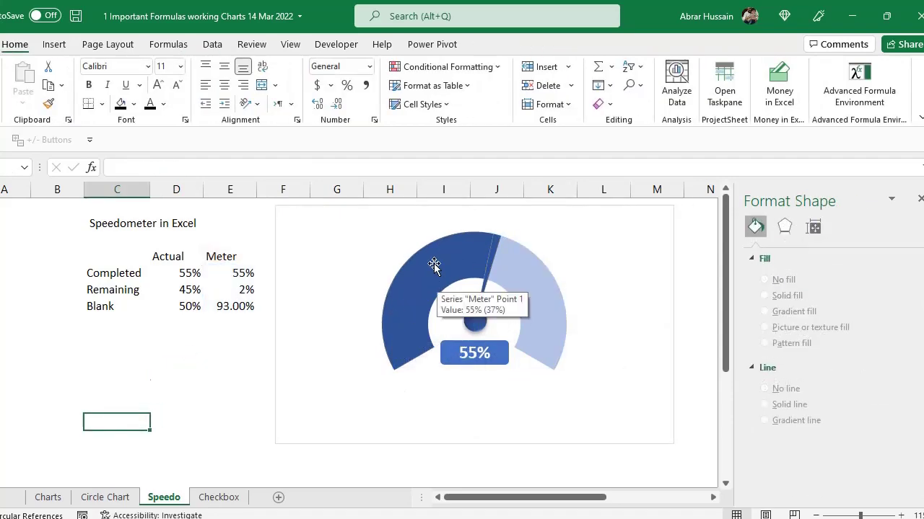
Step: Enlarge the Actual series' doughnut hole size to slightly above 72% to make the speedometer ring thinner
left_click(434, 266)
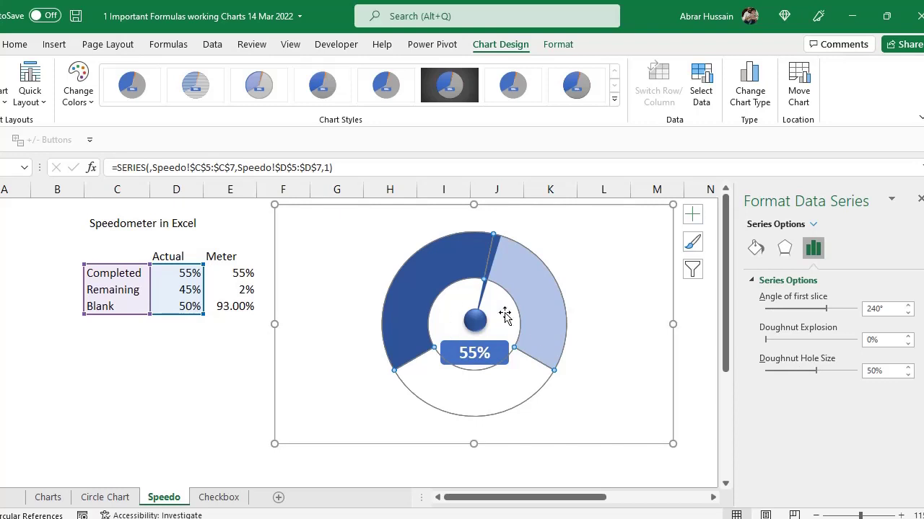
left_click_drag(814, 369, 829, 367)
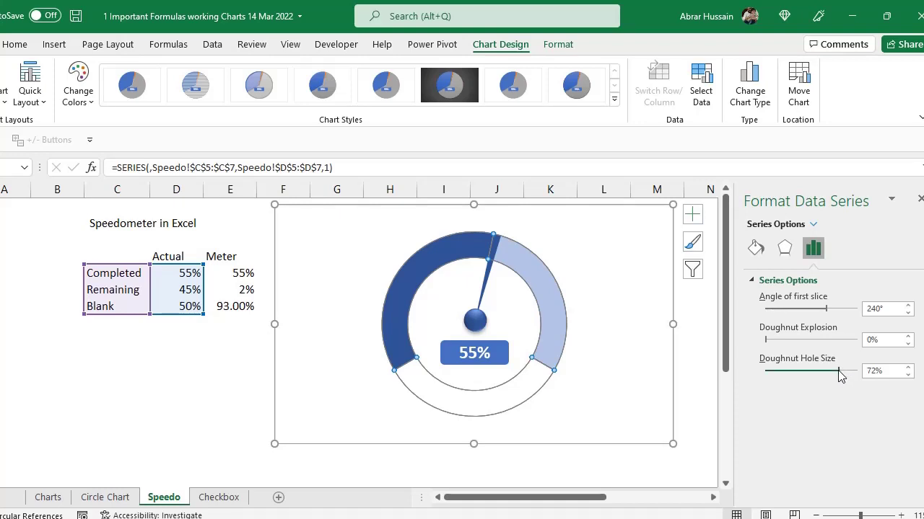
left_click_drag(841, 370, 843, 370)
left_click(167, 375)
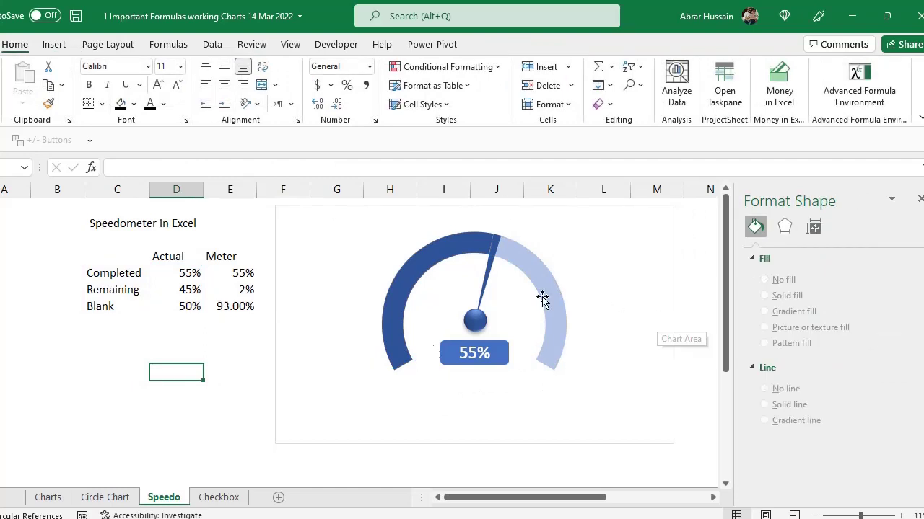
Step: Bring the finished sample speedometer closer to the new chart and examine its Project Status title box
left_click_drag(521, 497, 722, 497)
left_click(670, 282)
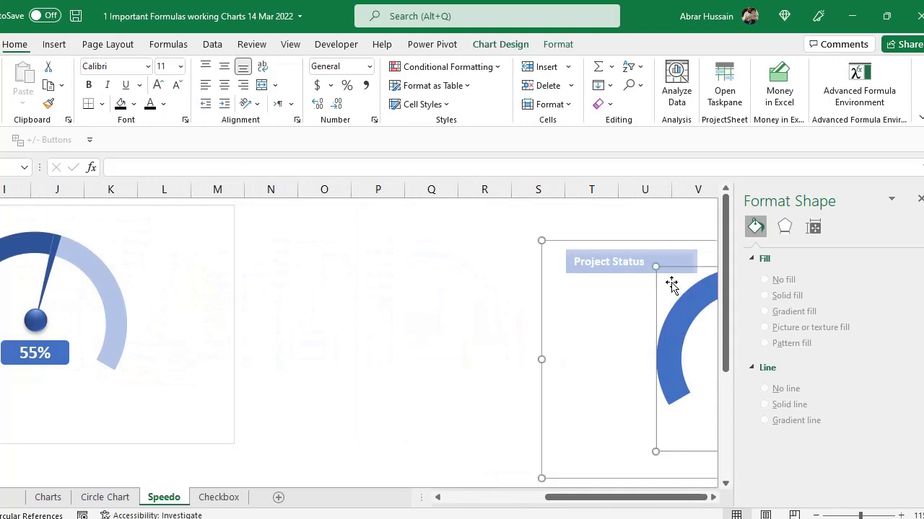
left_click_drag(659, 243, 431, 228)
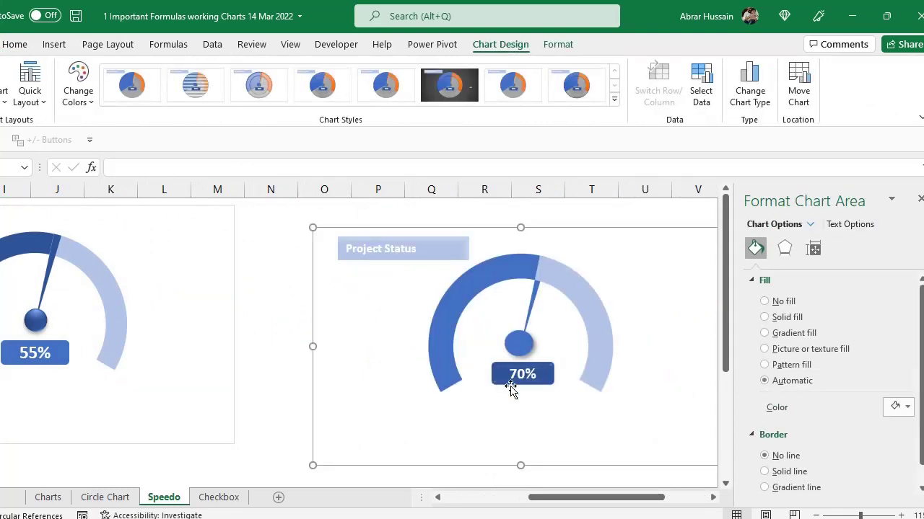
left_click(368, 252)
left_click_drag(573, 497, 489, 497)
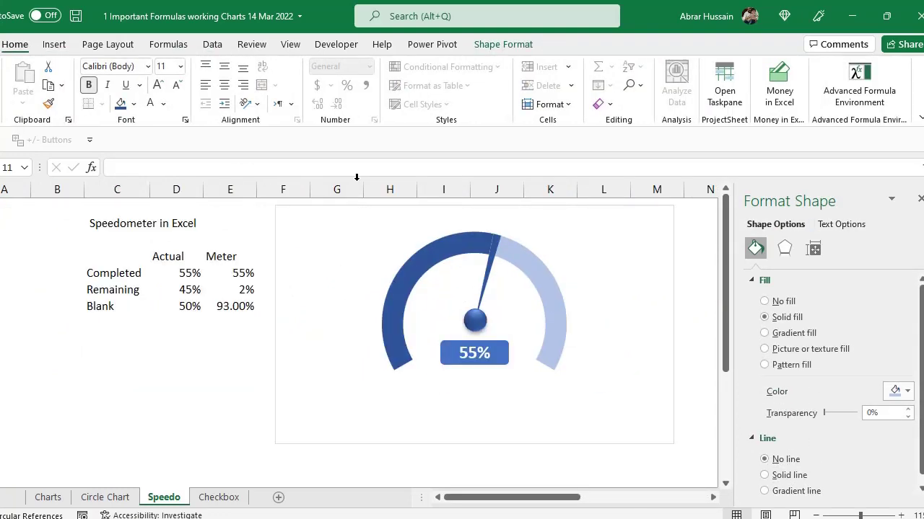
Step: Try moving the chart and its plot area around the sheet to test whether the hub circle and percentage label follow
left_click(368, 238)
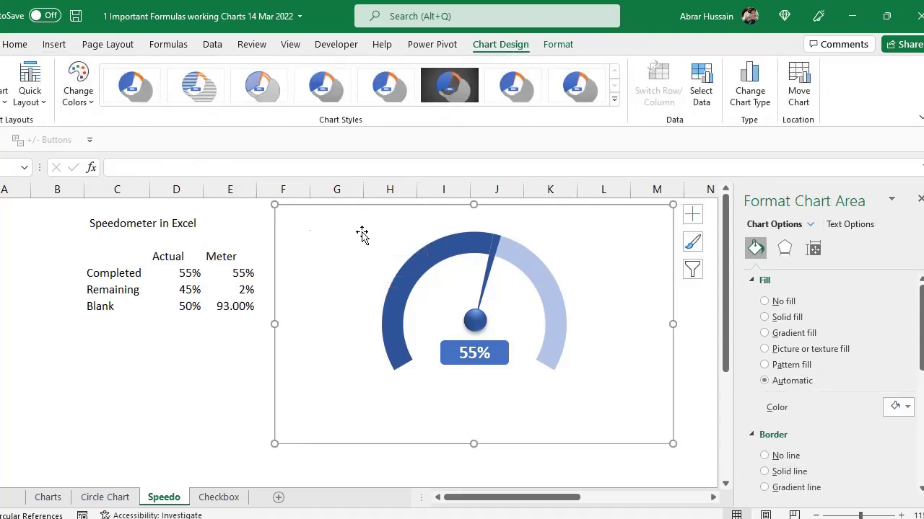
left_click_drag(376, 246, 256, 266)
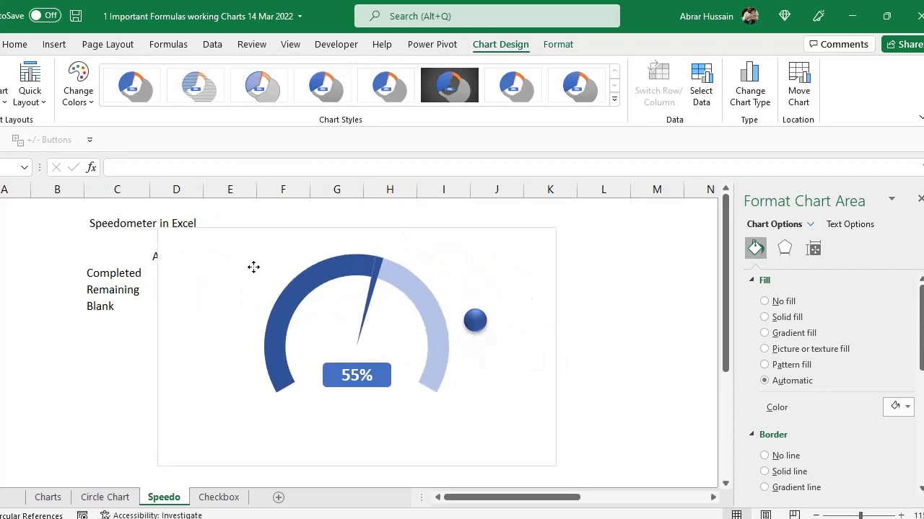
left_click(339, 267)
left_click_drag(340, 267, 419, 257)
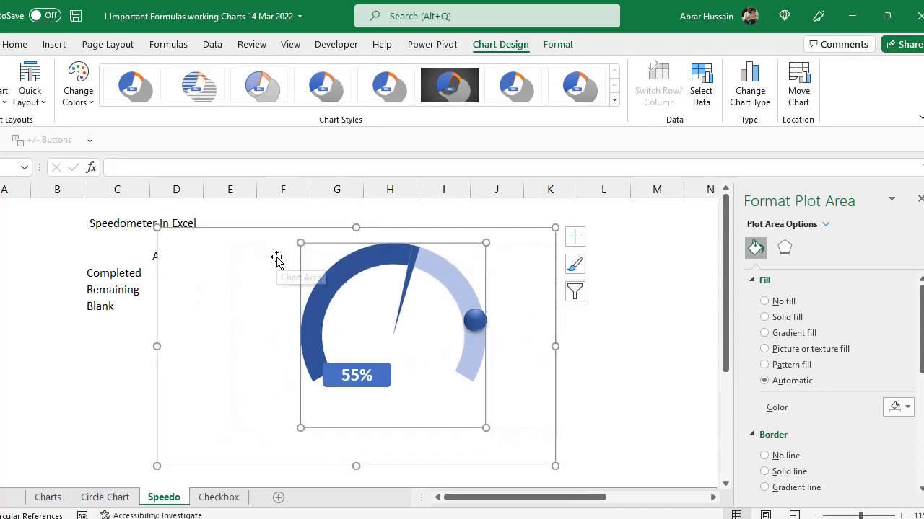
left_click_drag(210, 241, 322, 218)
left_click(448, 358)
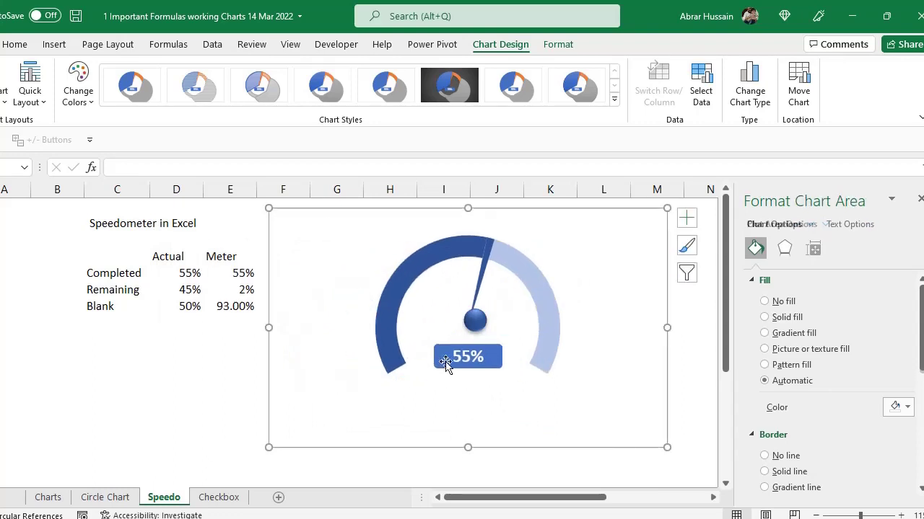
left_click(449, 359)
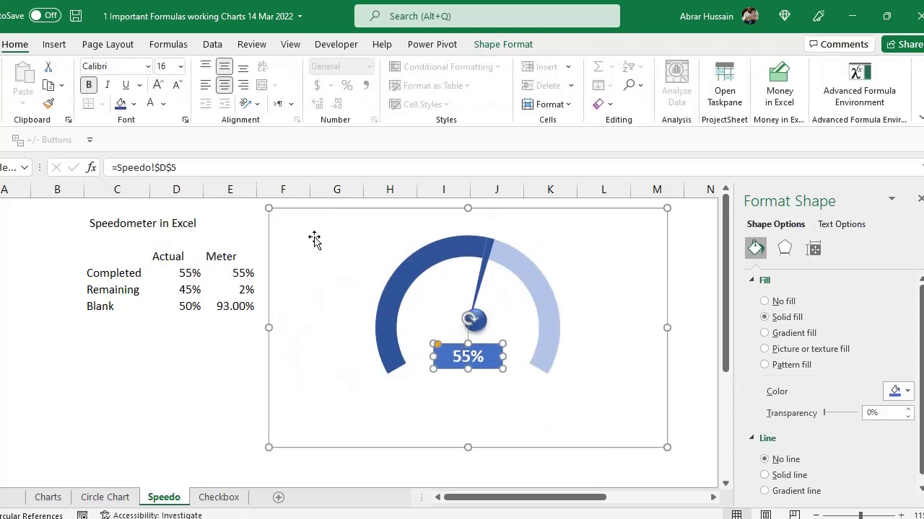
left_click(314, 240)
mouse_move(313, 233)
left_mouse_down()
mouse_move(264, 231)
mouse_move(324, 241)
left_mouse_up()
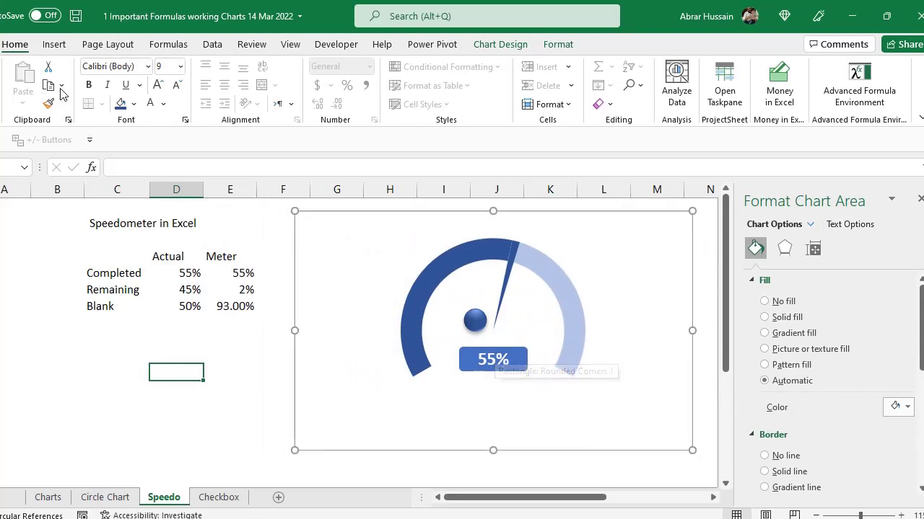
Step: Draw a rectangle of about 0.37 by 1.74 inches inside the chart's upper-left corner
left_click(58, 46)
left_click(135, 104)
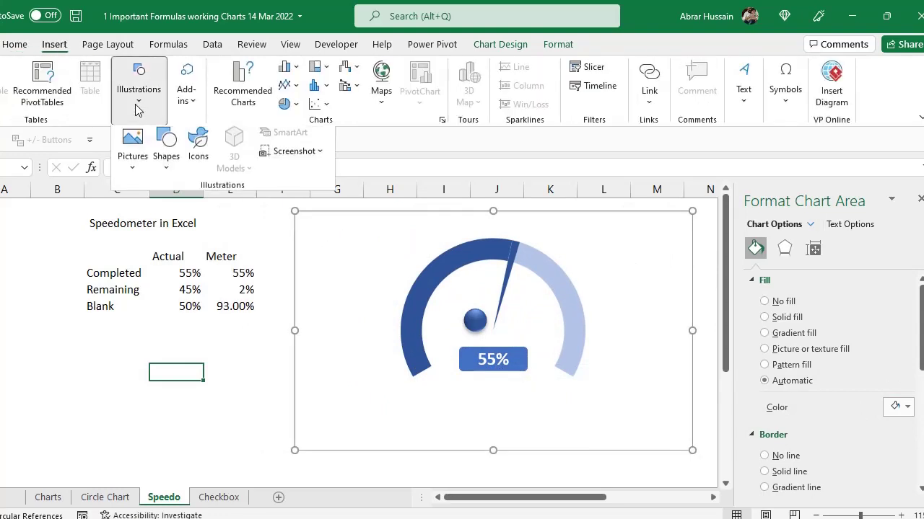
left_click(159, 173)
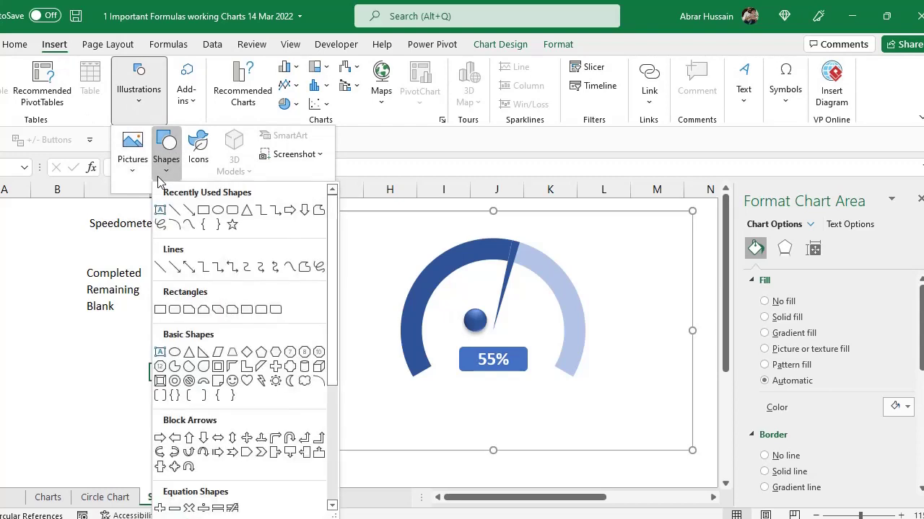
left_click(203, 210)
mouse_move(303, 219)
left_mouse_down()
mouse_move(380, 245)
mouse_move(442, 249)
left_mouse_up()
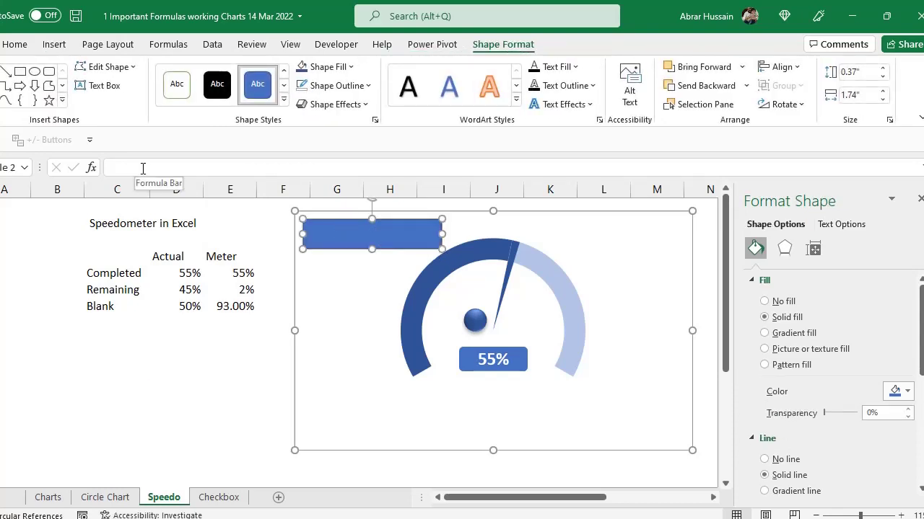
Step: Enter Project Status as the new rectangle's text and reduce its height to about 0.28 inches
right_click(367, 235)
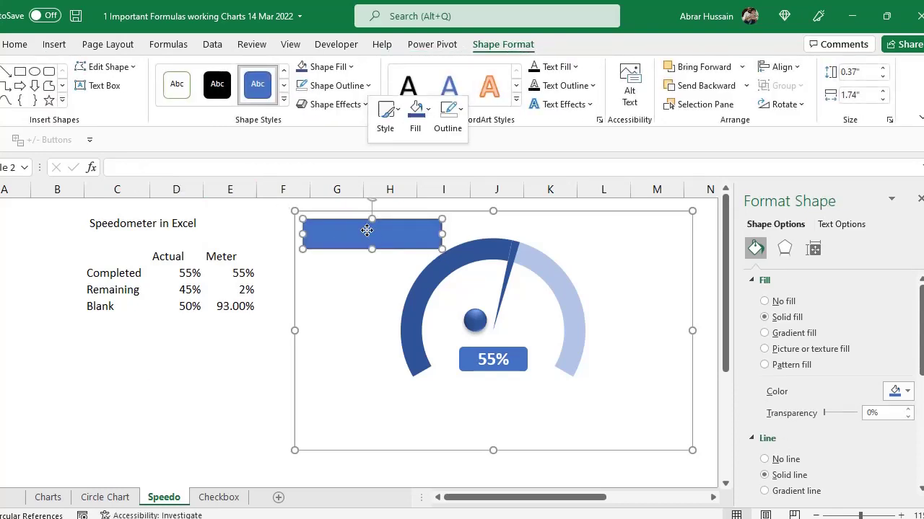
left_click(410, 253)
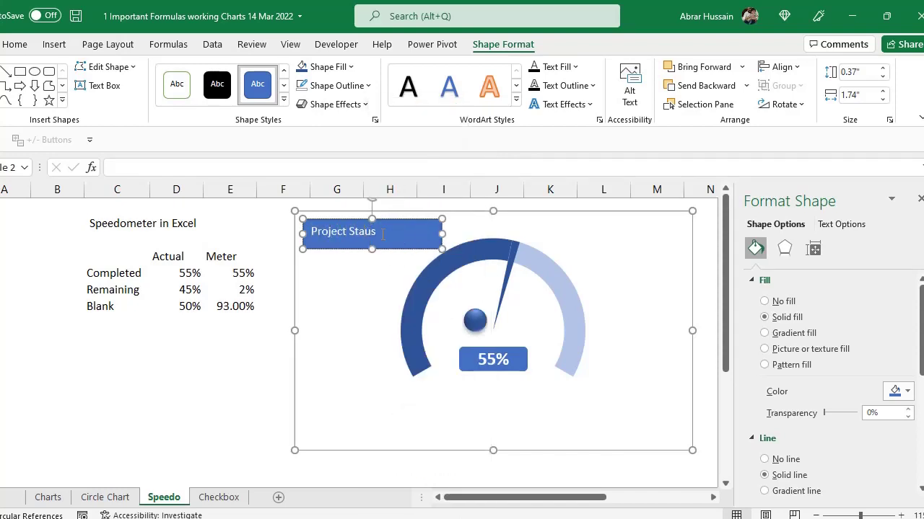
type("t")
left_click_drag(371, 250, 372, 242)
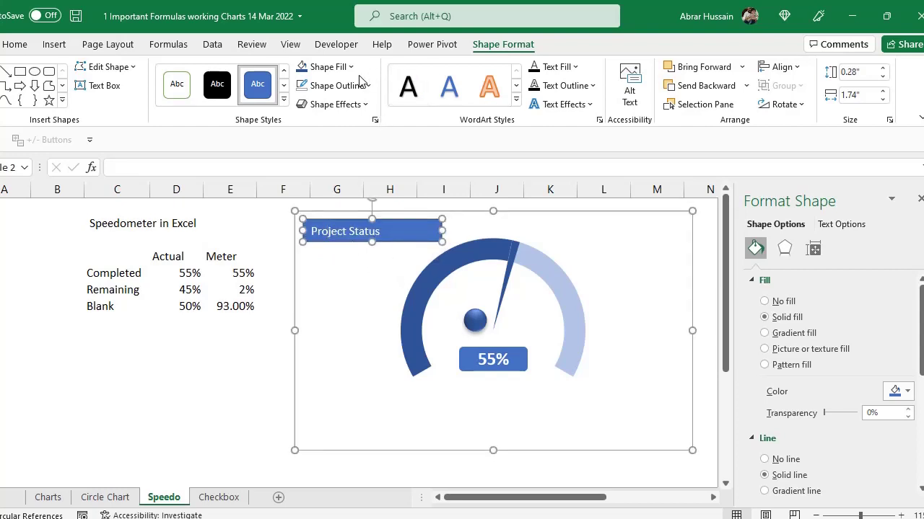
Step: Remove the Project Status rectangle's outline and fill it with a very light blue theme colour
left_click(336, 85)
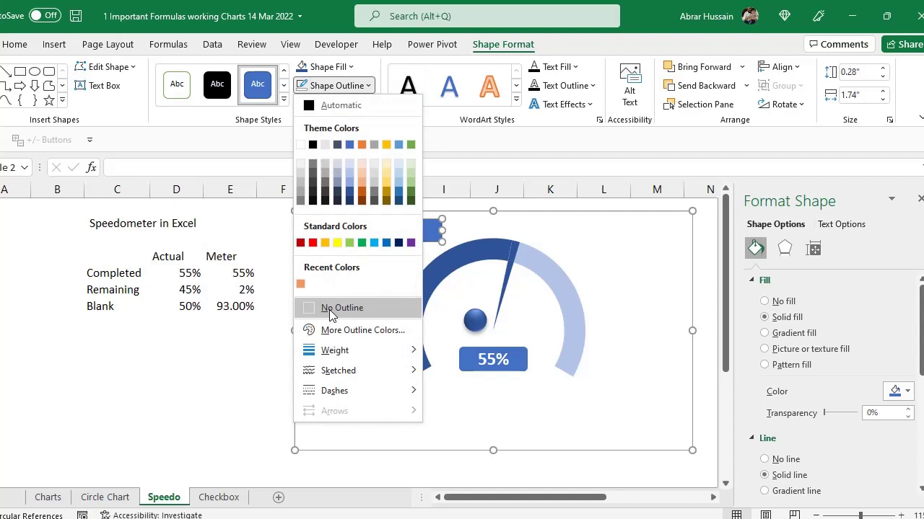
left_click(330, 311)
left_click(326, 67)
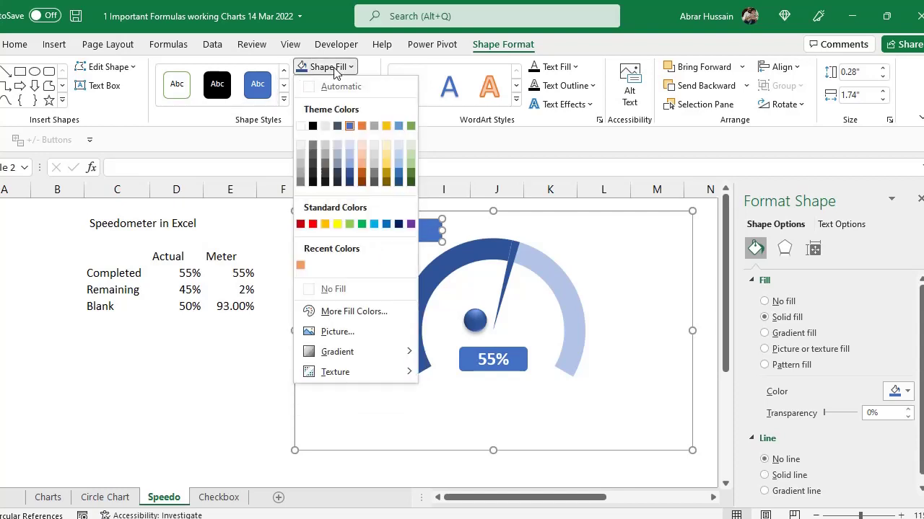
left_click(352, 150)
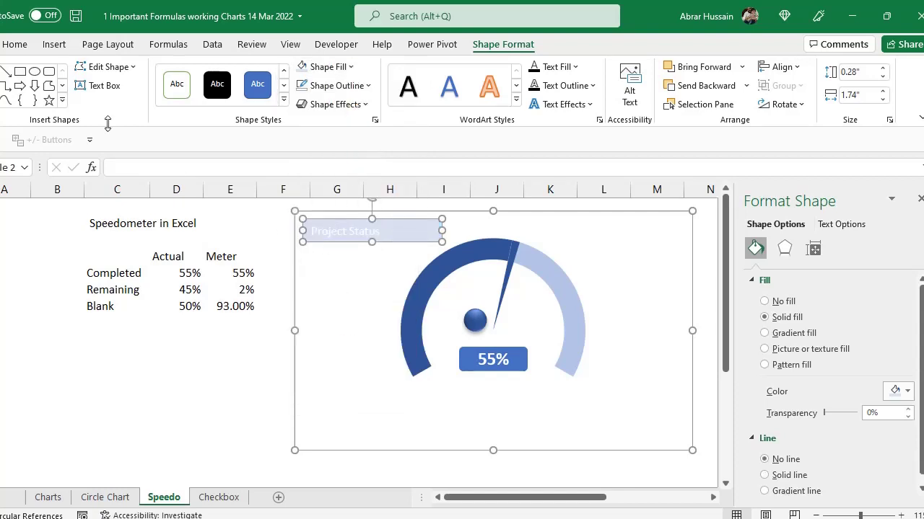
Step: Make the Project Status text blue and bold, and narrow the rectangle to fit the title
left_click(16, 45)
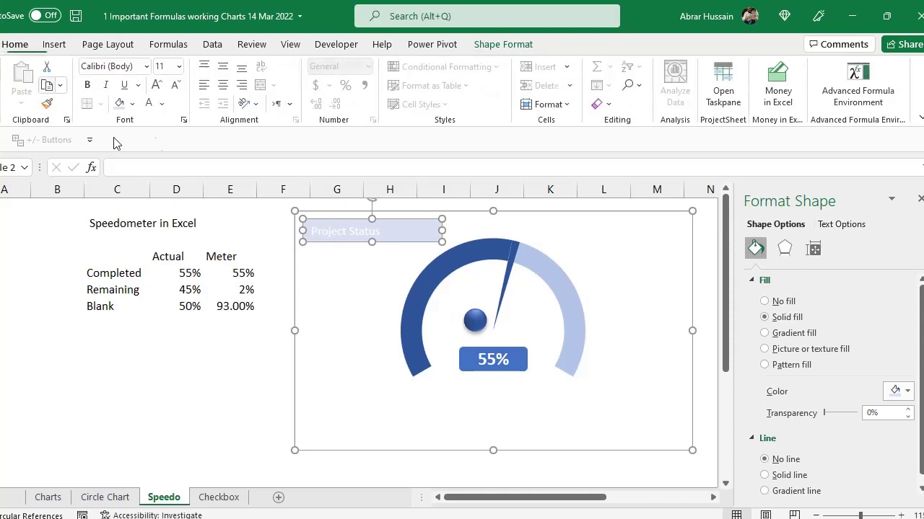
left_click(164, 105)
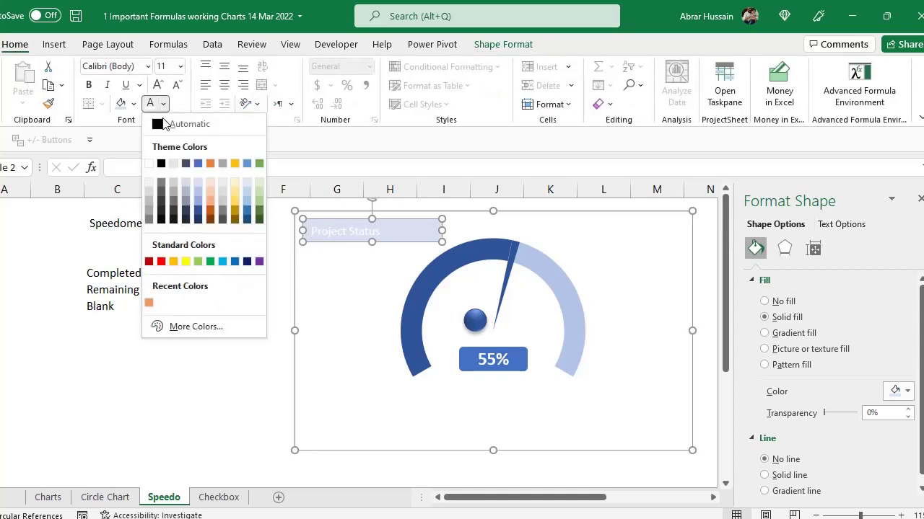
left_click(186, 164)
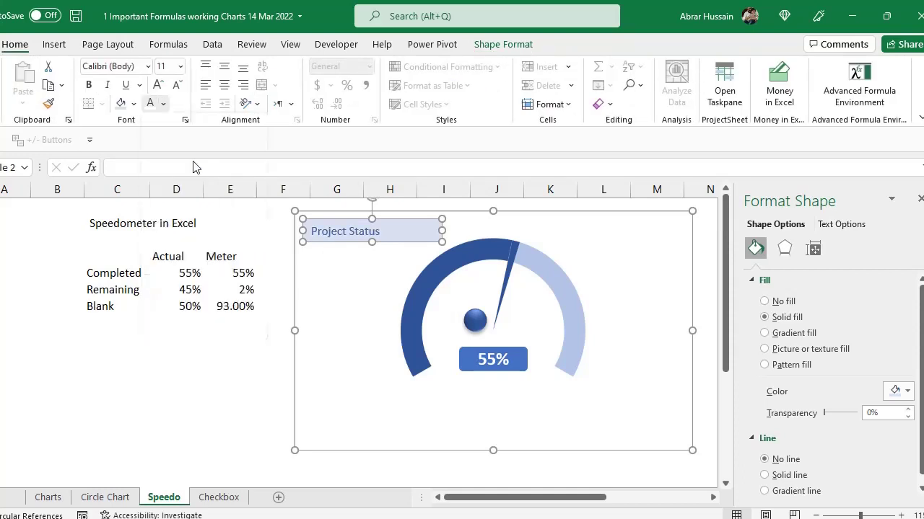
left_click(89, 85)
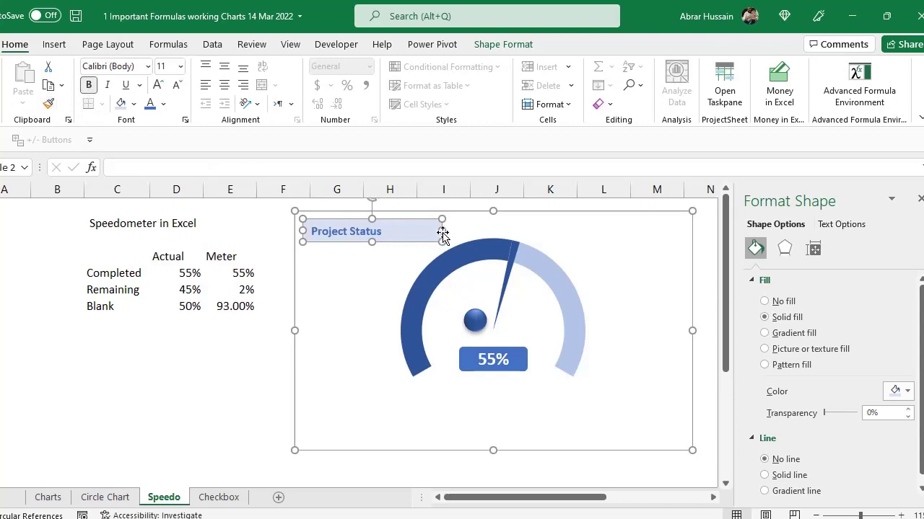
left_click_drag(442, 236, 403, 238)
left_click(181, 339)
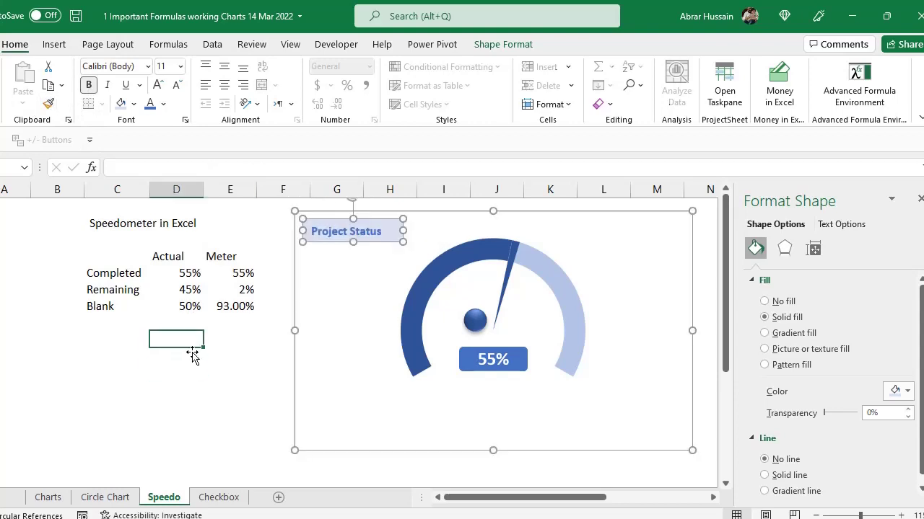
Step: Move the speedometer chart closer to the data table and check that the title and percentage boxes belong to it
left_click(570, 238)
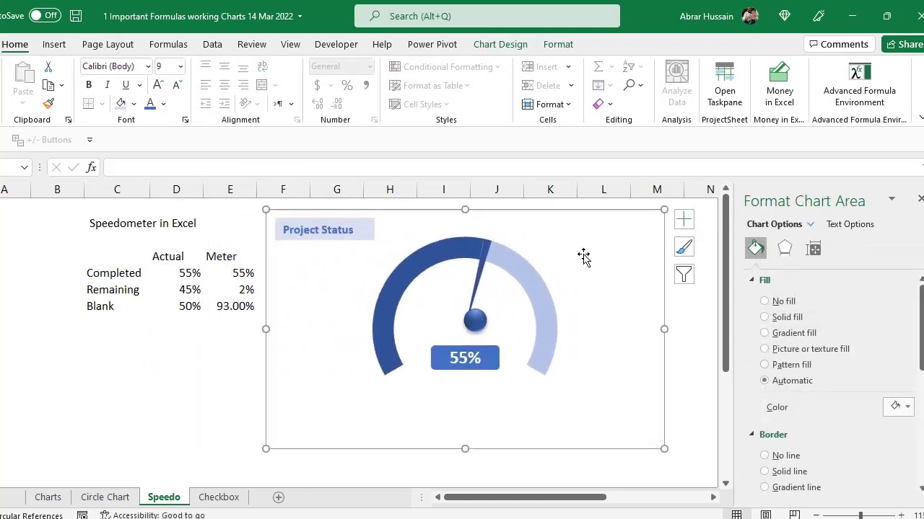
left_click_drag(378, 261, 320, 300)
left_click(310, 235)
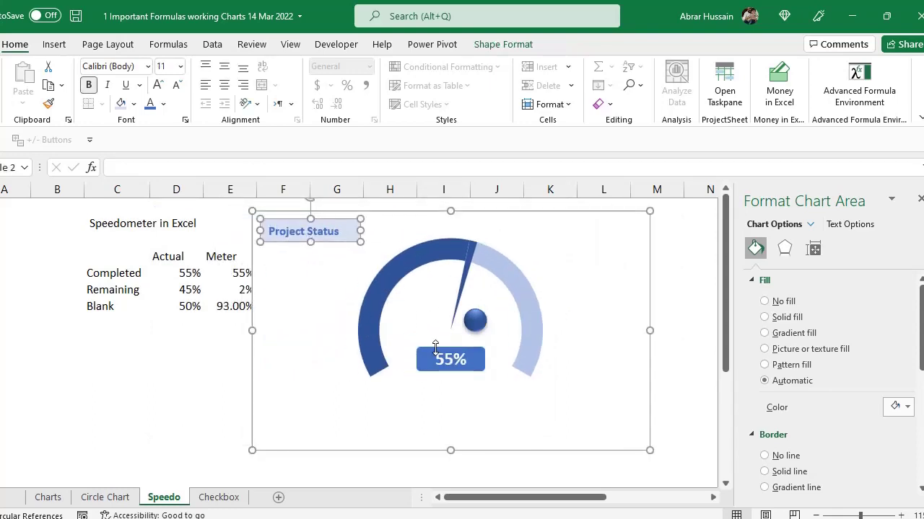
left_click(438, 351)
left_click(306, 283)
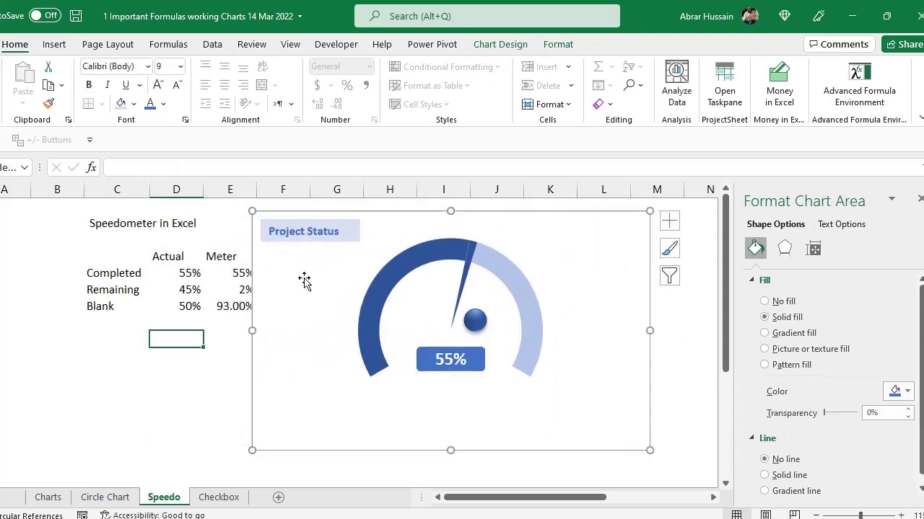
Step: Set the Completed value in the Actual column to 66%
left_click(187, 272)
type("66")
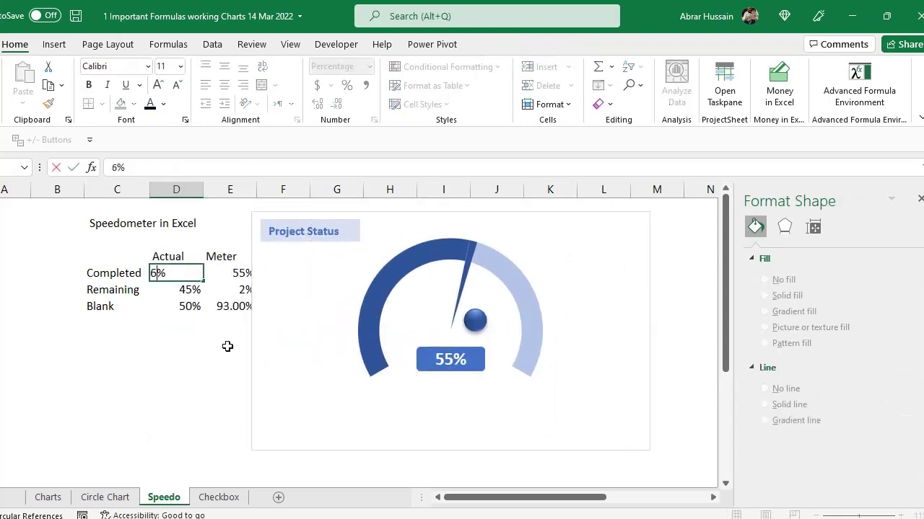
key("Return")
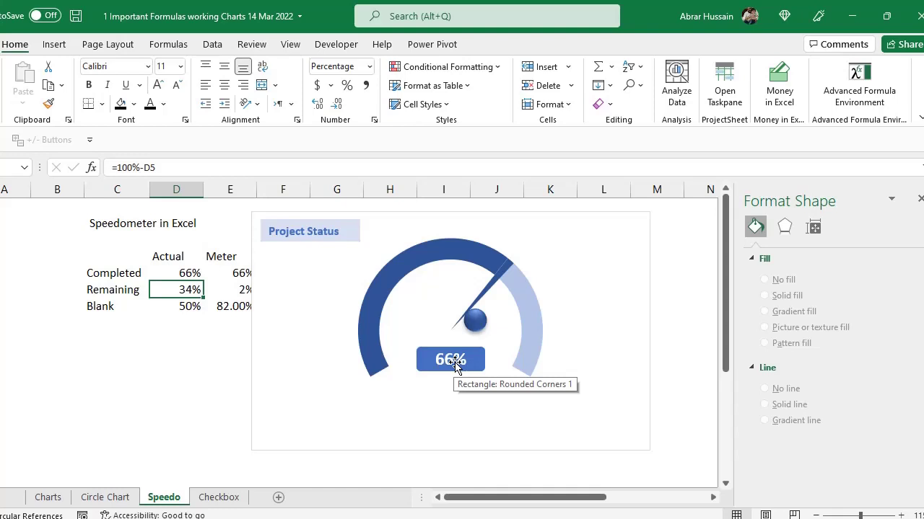
Step: Cut the loose hub circle from the worksheet and paste it inside the speedometer chart
left_click(476, 318)
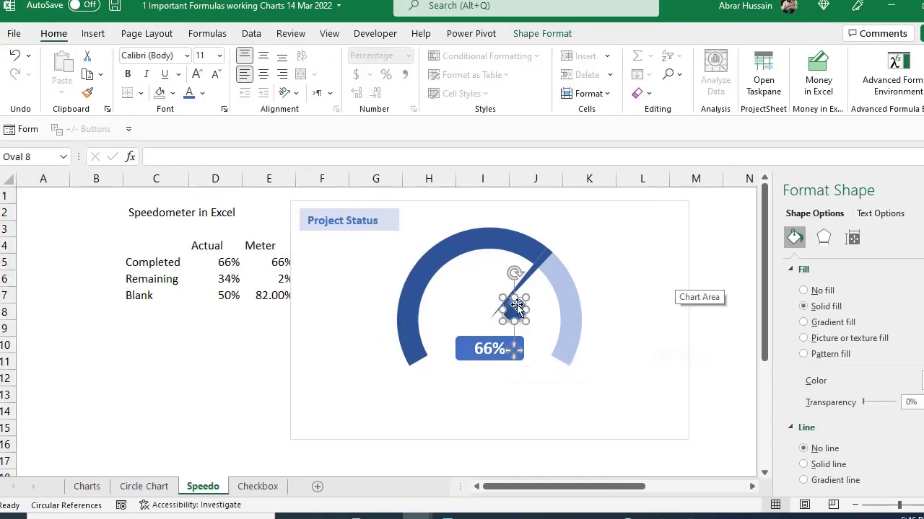
mouse_move(514, 310)
left_mouse_down()
mouse_move(481, 317)
mouse_move(505, 310)
left_mouse_up()
key("Escape")
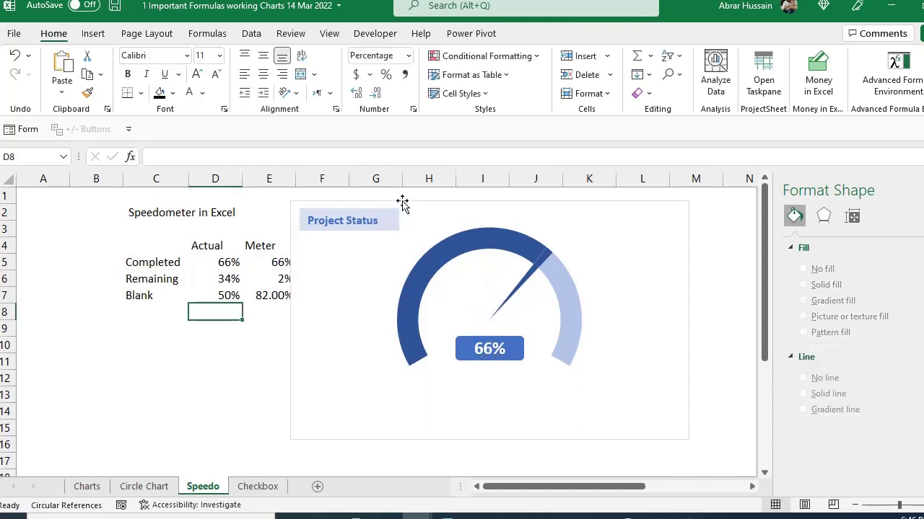
left_click(403, 205)
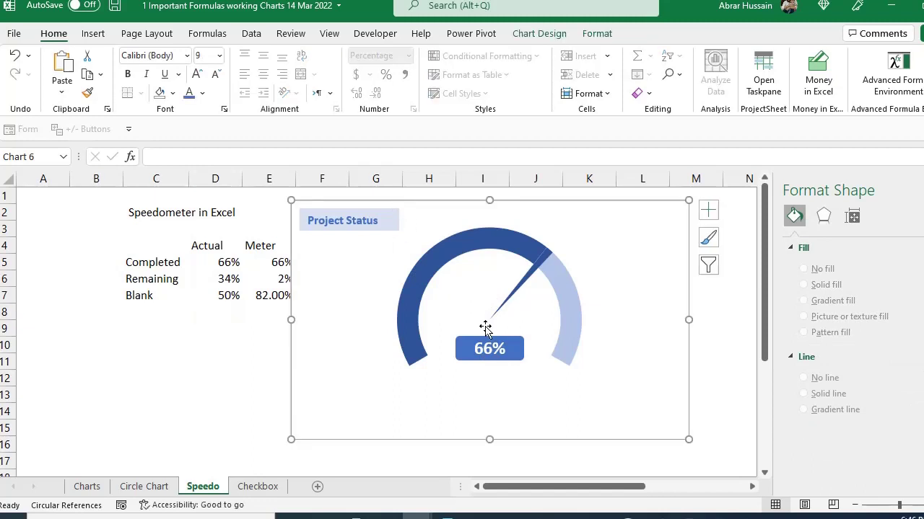
key("ctrl+v")
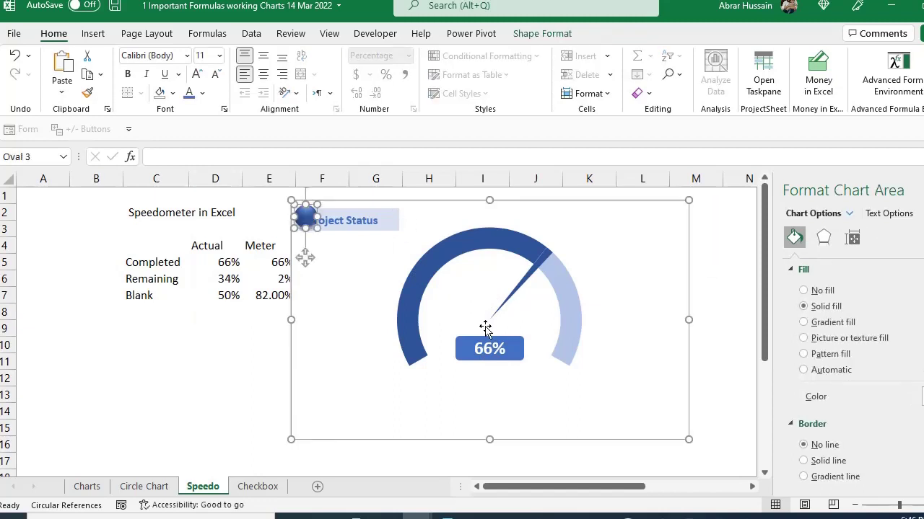
Step: Place the hub circle over the base of the needle and shift the speedometer chart slightly to check that the hub moves with it
left_click_drag(306, 221, 491, 313)
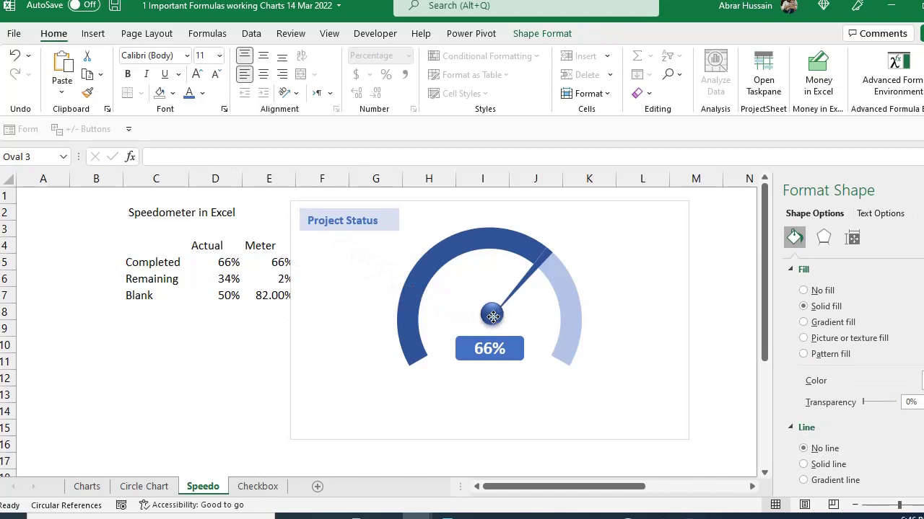
left_click_drag(566, 202, 546, 210)
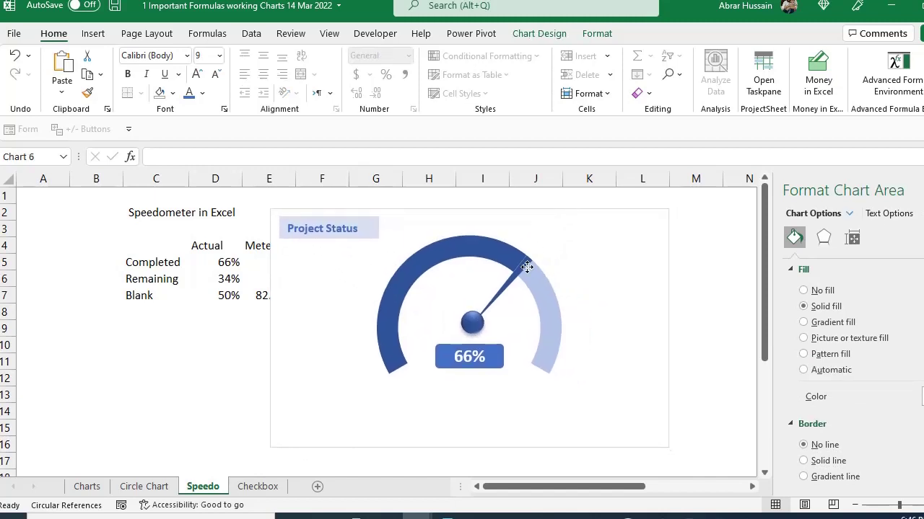
left_click(473, 323)
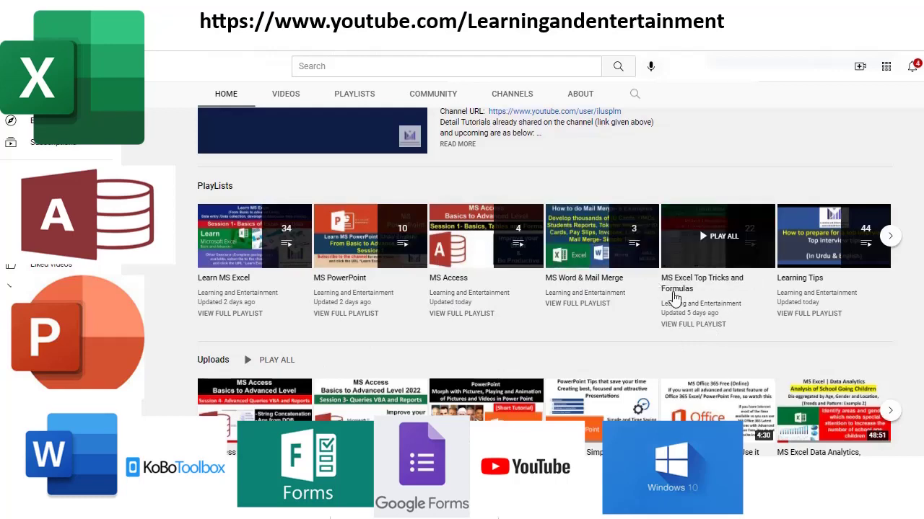
Step: Look through the YouTube channel's playlists, recent uploads, and its Learn MS Excel and MS PowerPoint series
left_click(890, 236)
scroll(281, 394, "up", 1)
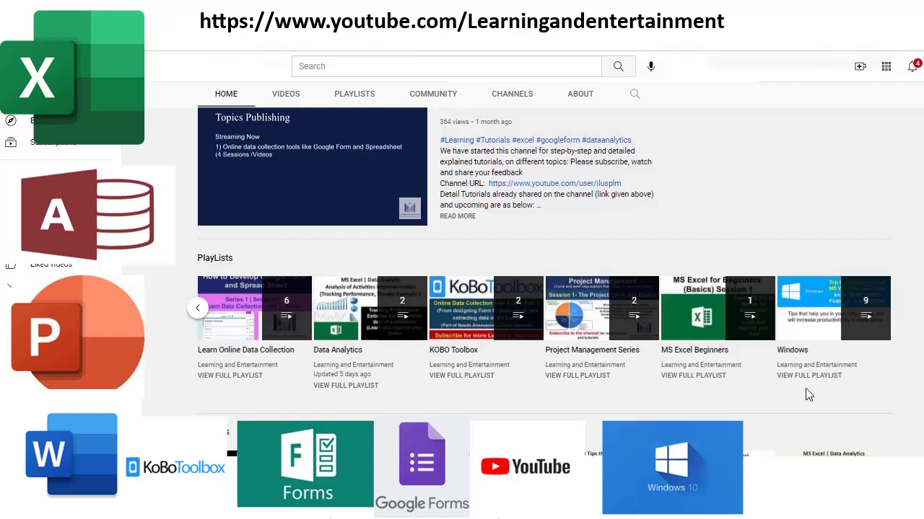
scroll(339, 405, "down", 1)
scroll(339, 406, "down", 2)
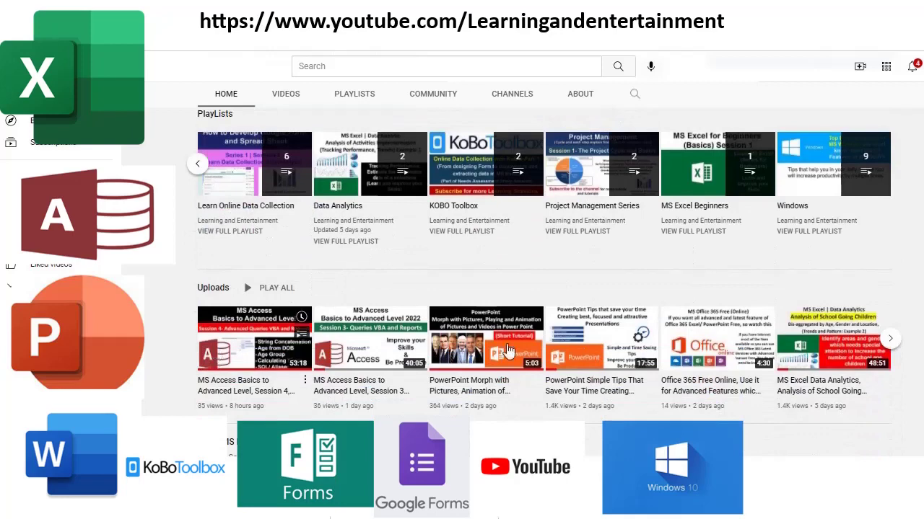
scroll(431, 362, "down", 5)
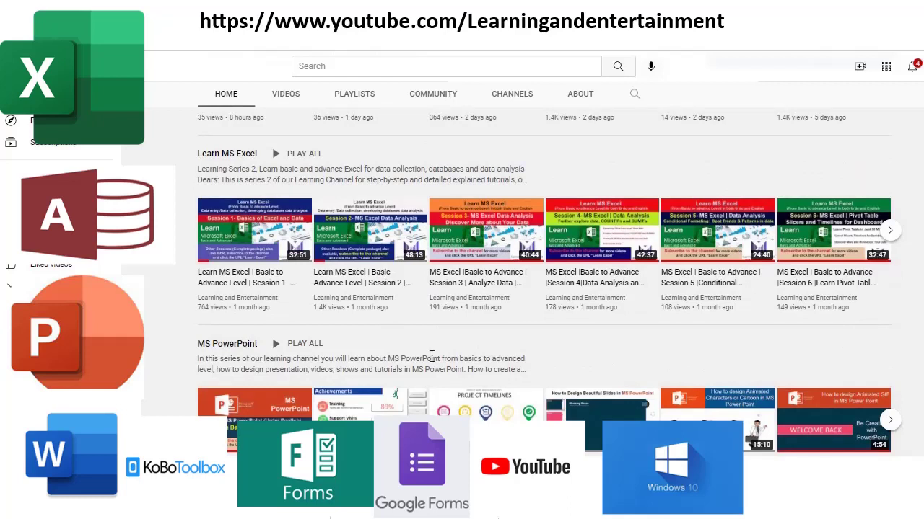
scroll(431, 361, "down", 1)
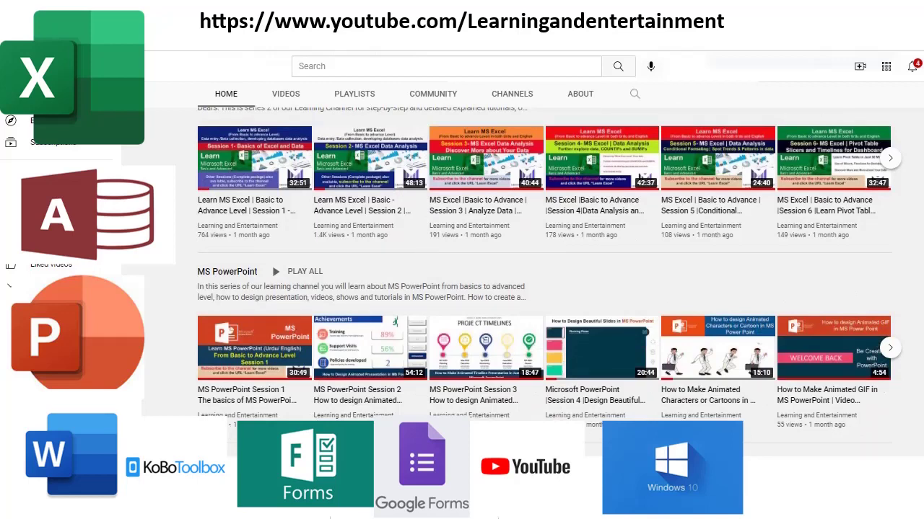
scroll(263, 361, "up", 5)
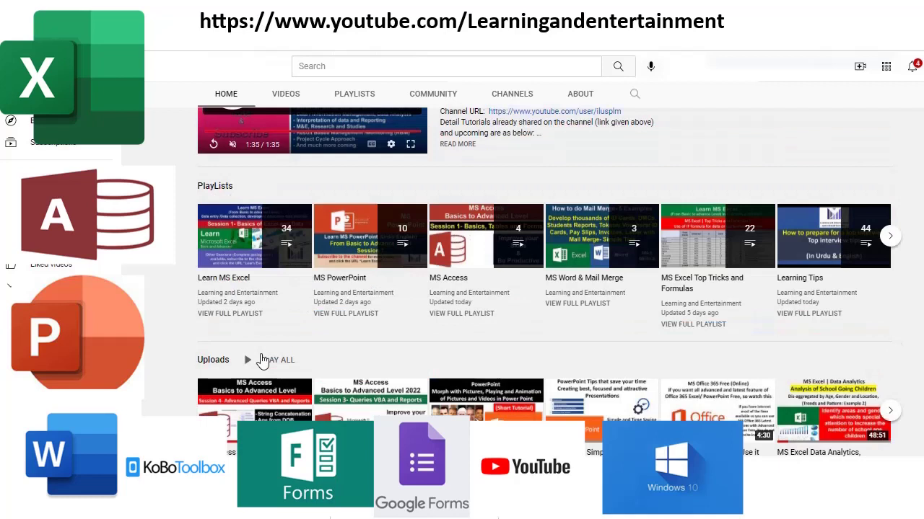